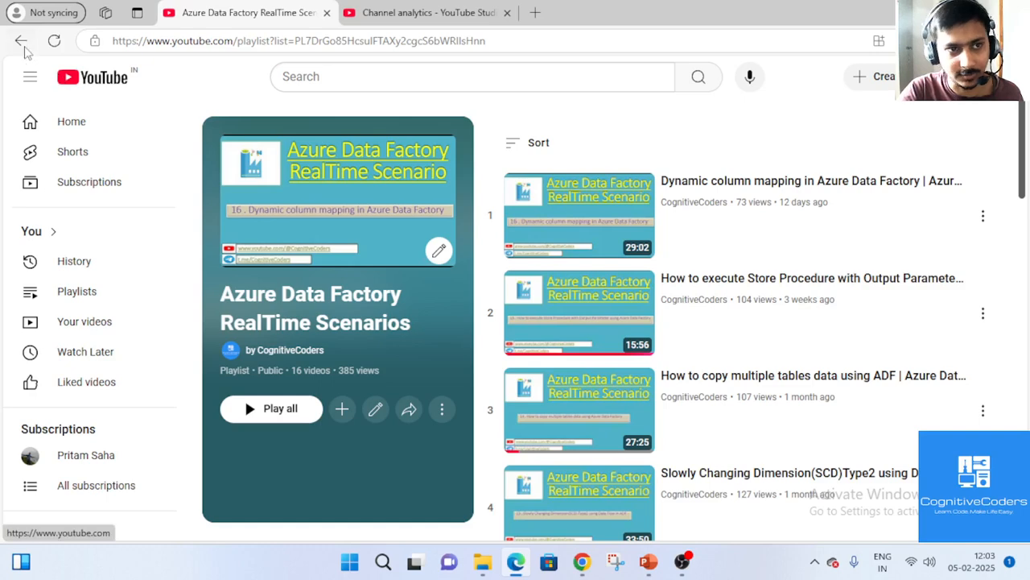
# - Look through the Azure Data Factory RealTime Scenarios playlist, return to the channel's playlists, and switch to the PowerPoint title slide
pyautogui.scroll(-7, 651, 375)
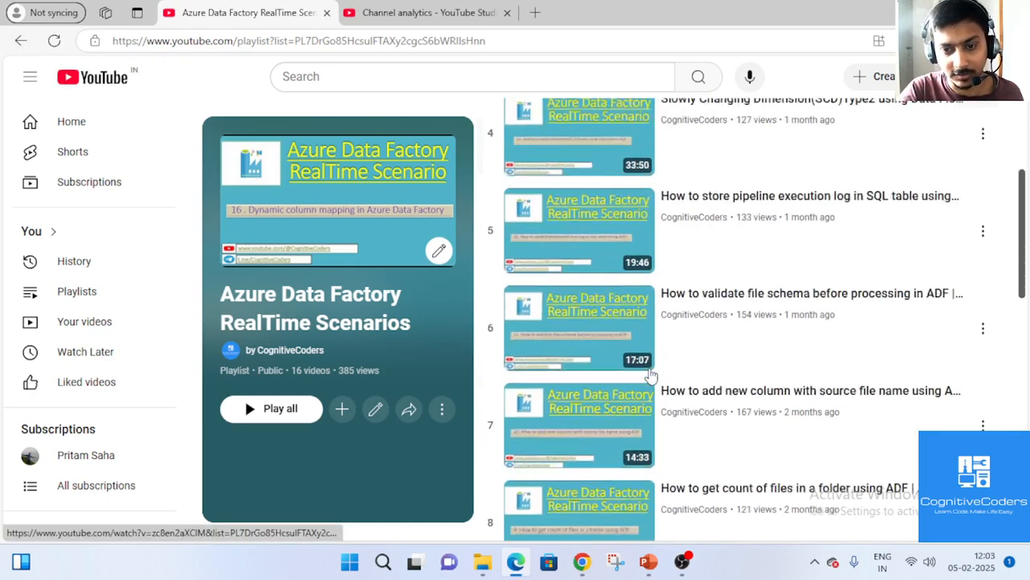
pyautogui.click(21, 41)
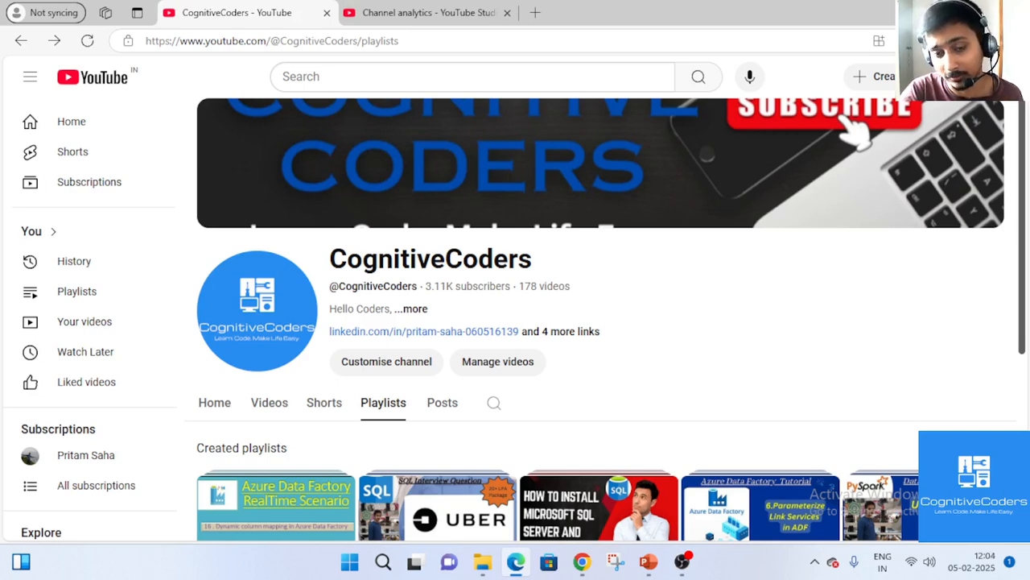
pyautogui.hotkey('alt', 'Tab')
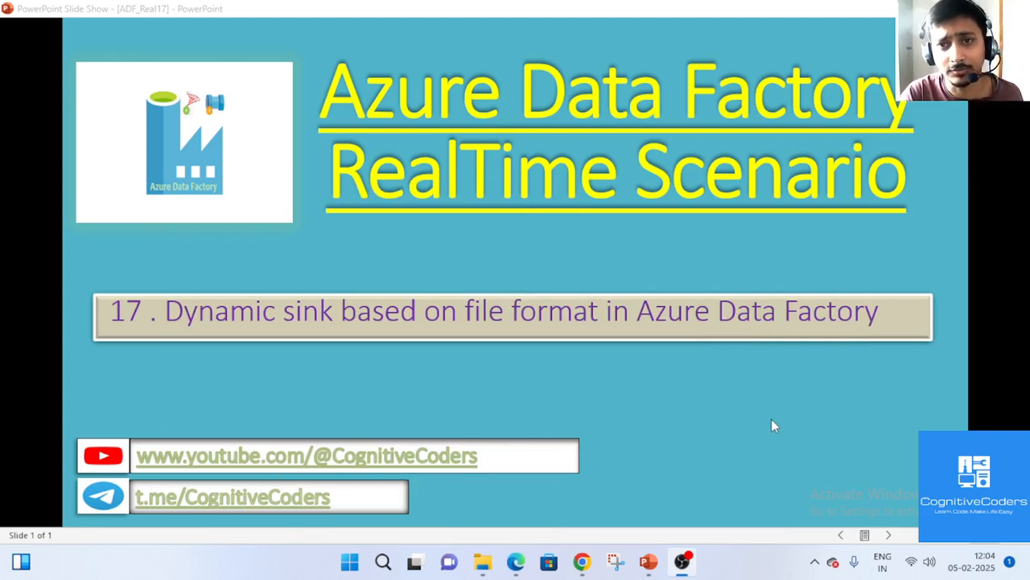
pyautogui.moveTo(647, 566)
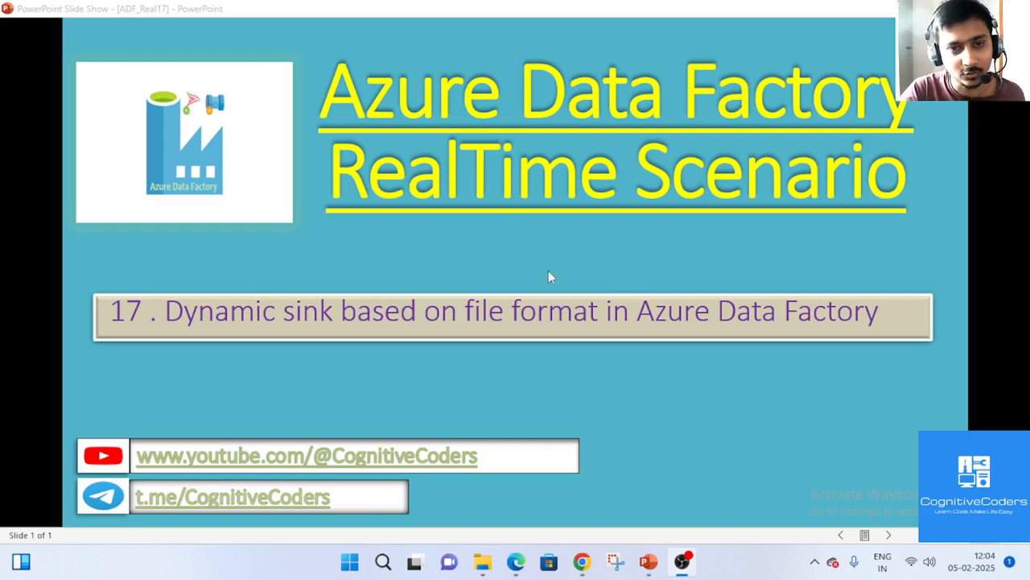
# - Switch to Chrome and examine the contents of the source and sink folders in the demo storage container
pyautogui.click(581, 561)
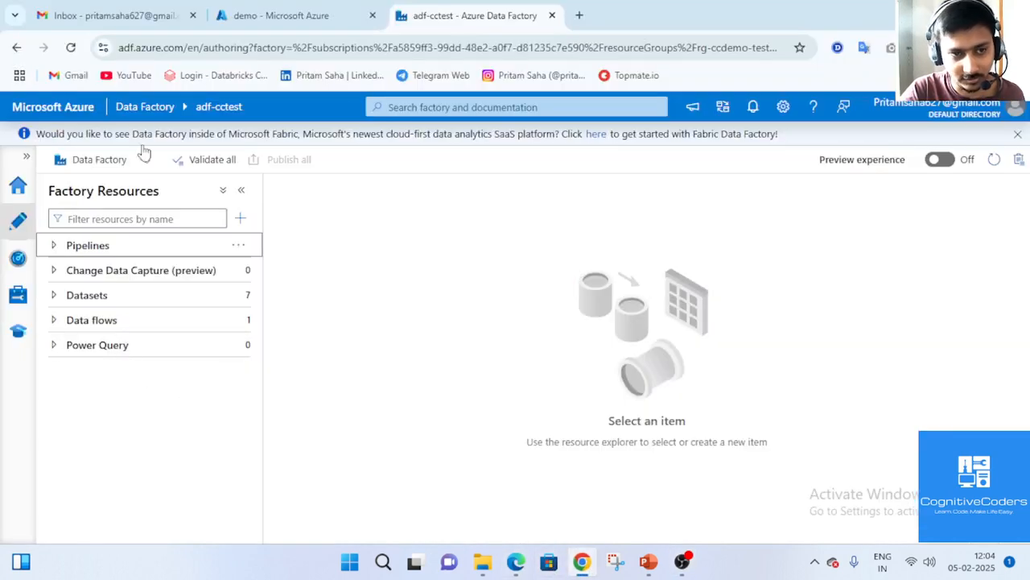
pyautogui.click(281, 15)
pyautogui.click(280, 364)
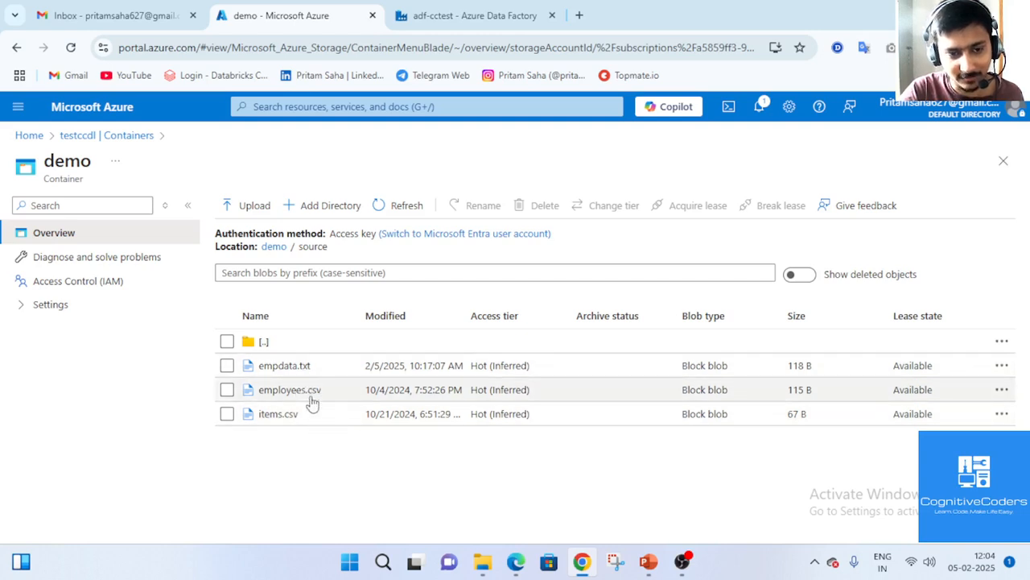
pyautogui.click(271, 345)
pyautogui.click(279, 343)
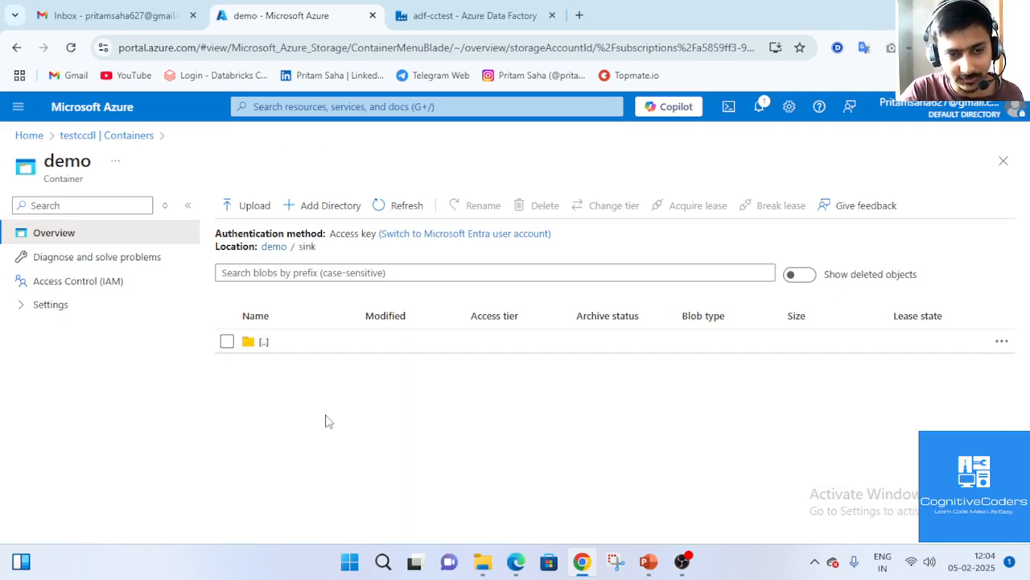
pyautogui.click(255, 343)
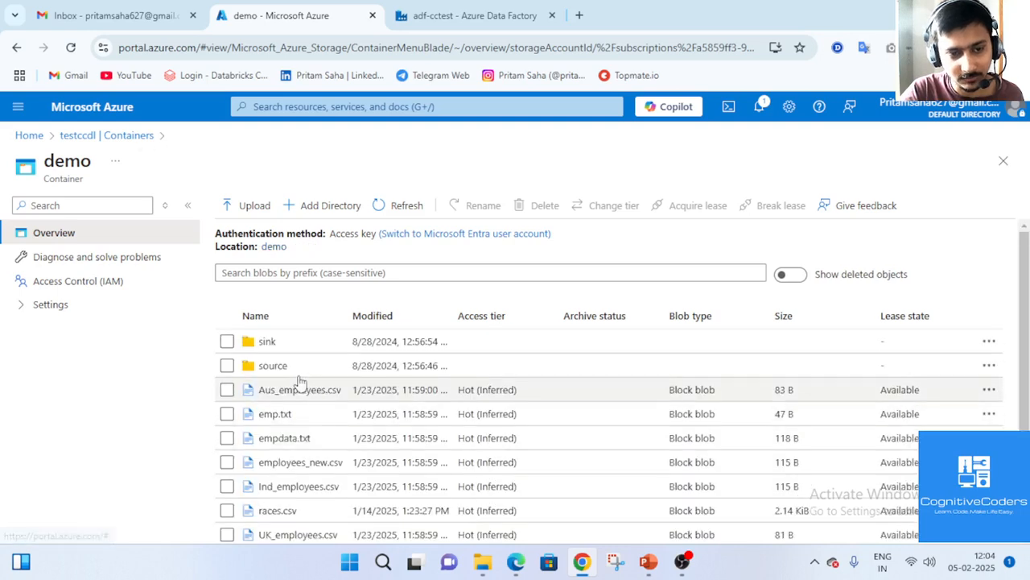
pyautogui.click(292, 368)
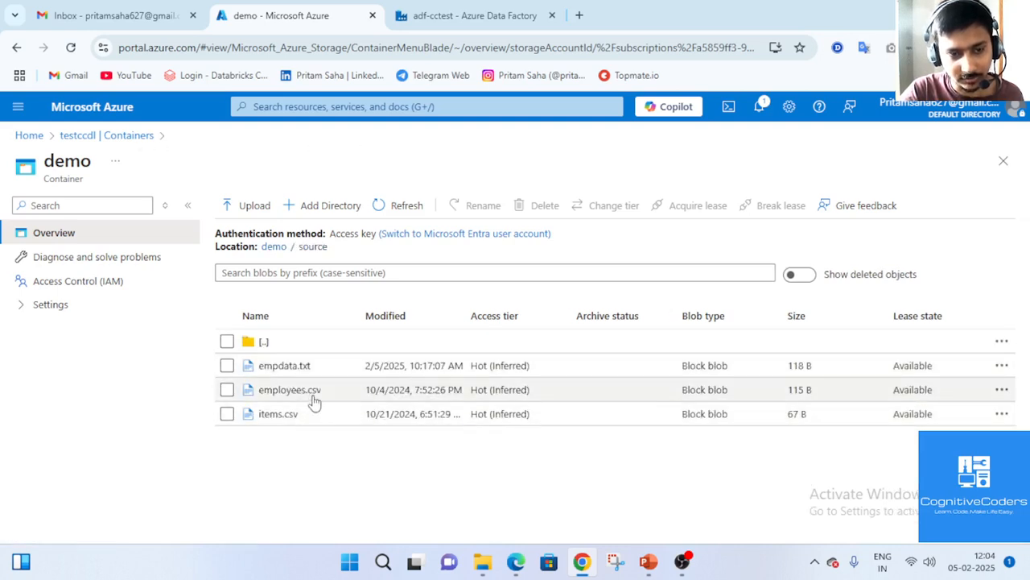
pyautogui.click(268, 343)
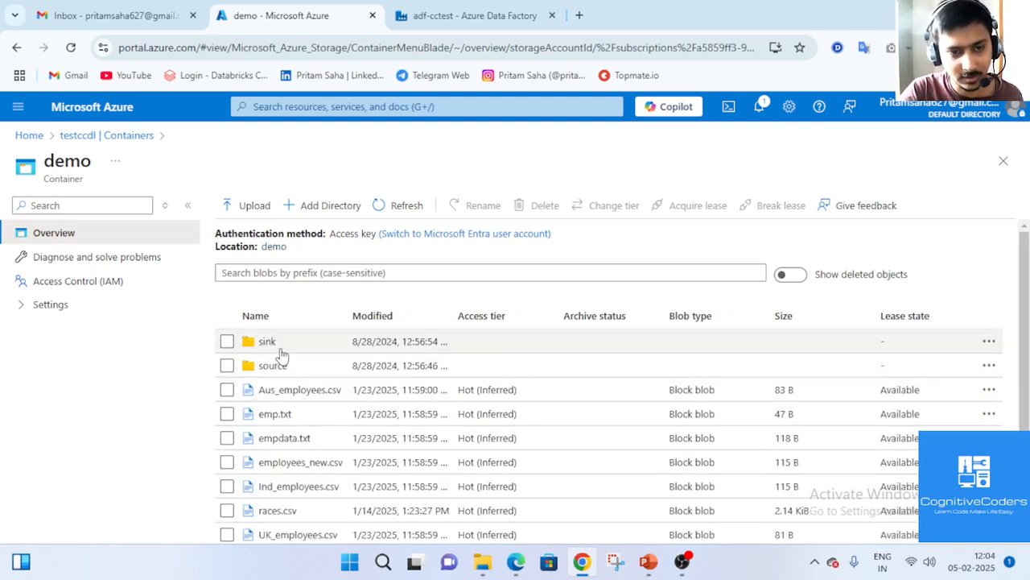
# - Add a directory named csv_storage inside the sink folder of the demo container
pyautogui.click(276, 343)
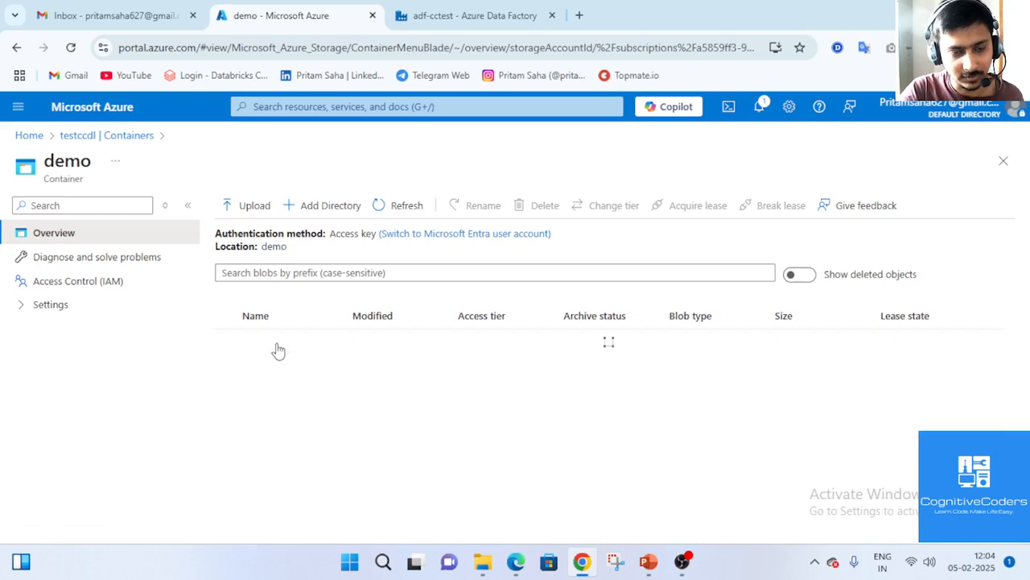
pyautogui.click(322, 208)
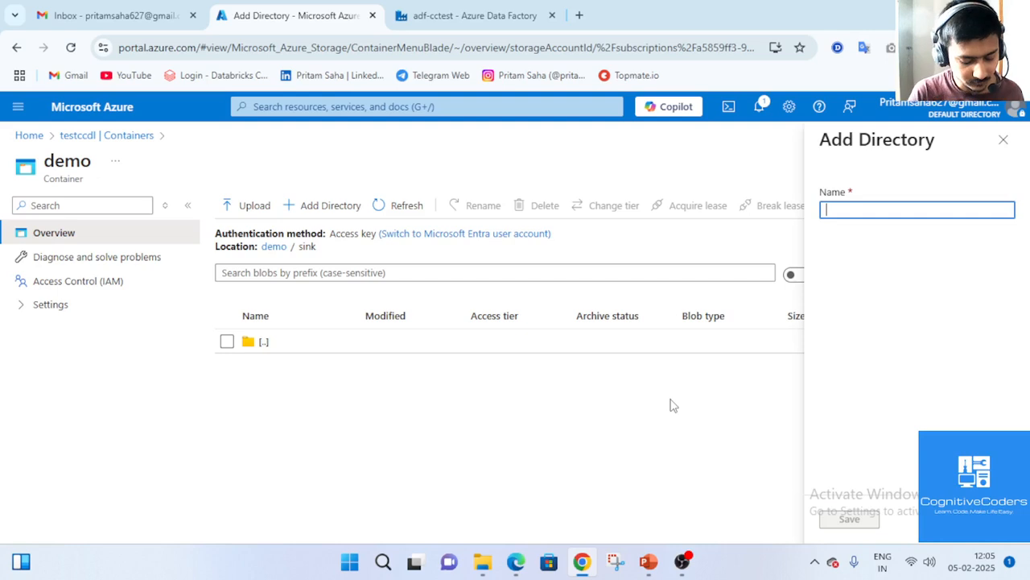
pyautogui.write('csv_storage')
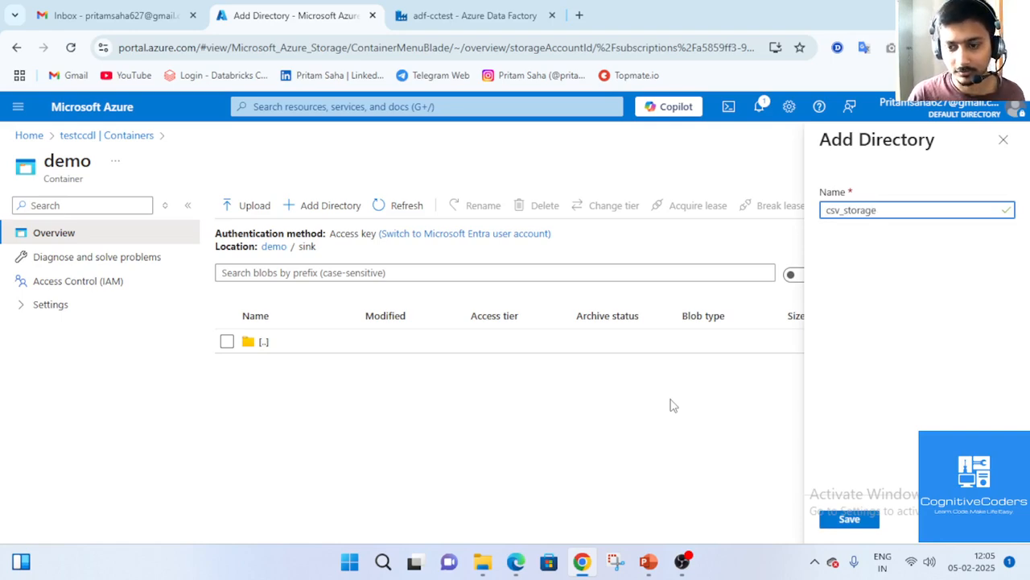
pyautogui.click(830, 530)
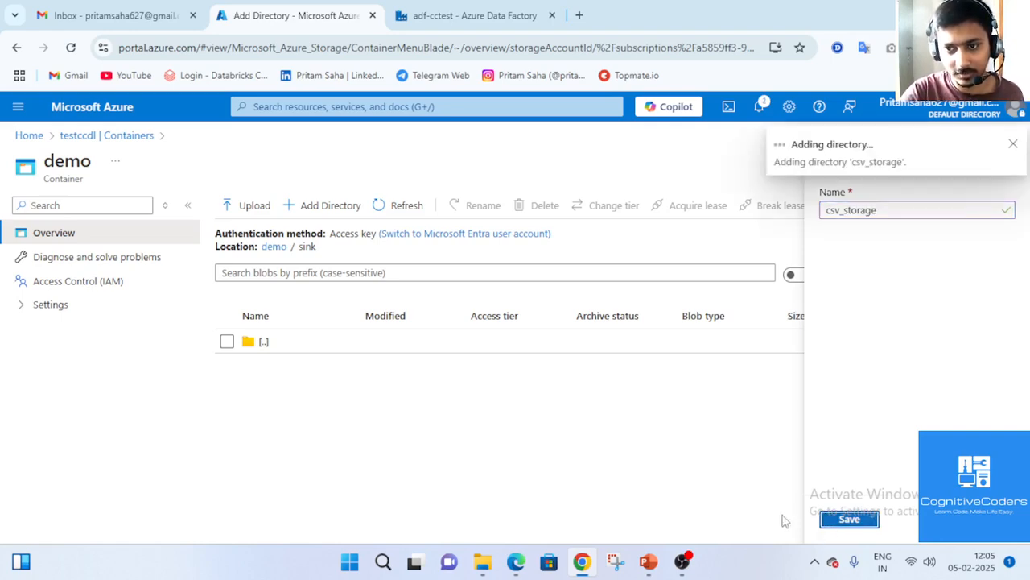
# - Add a second directory named txt_storage inside the sink folder
pyautogui.click(322, 206)
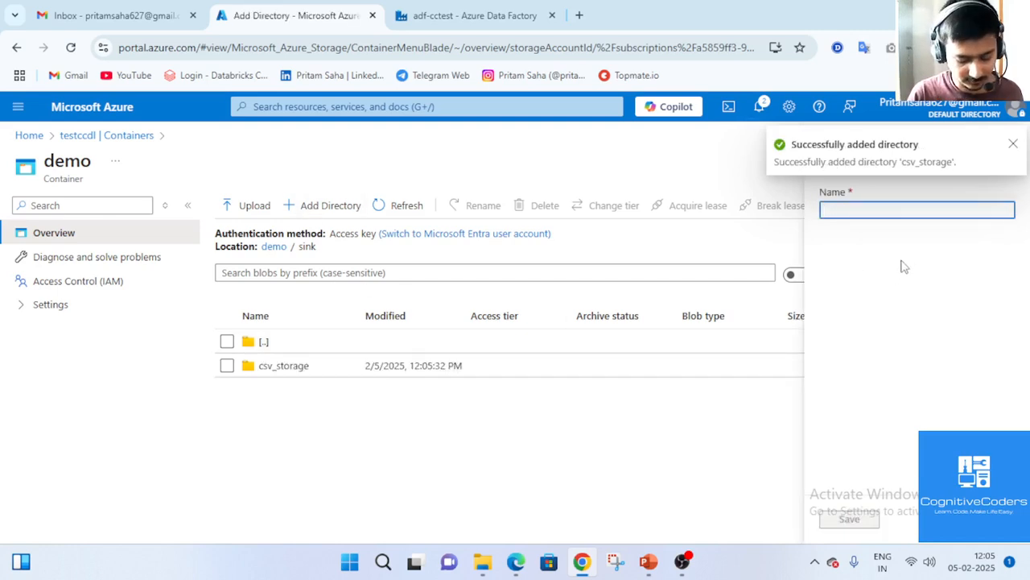
pyautogui.write('txt_storage')
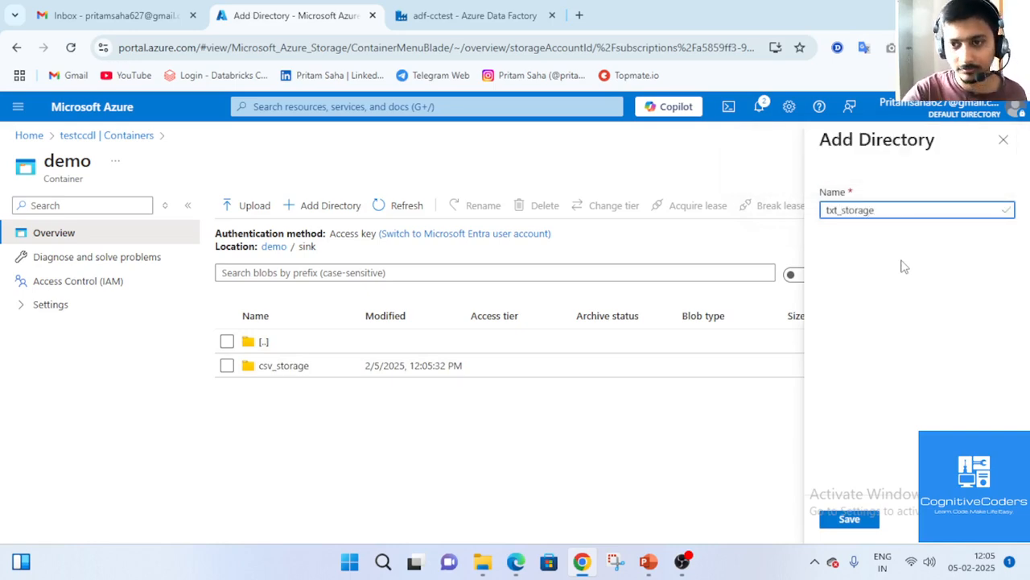
pyautogui.click(854, 516)
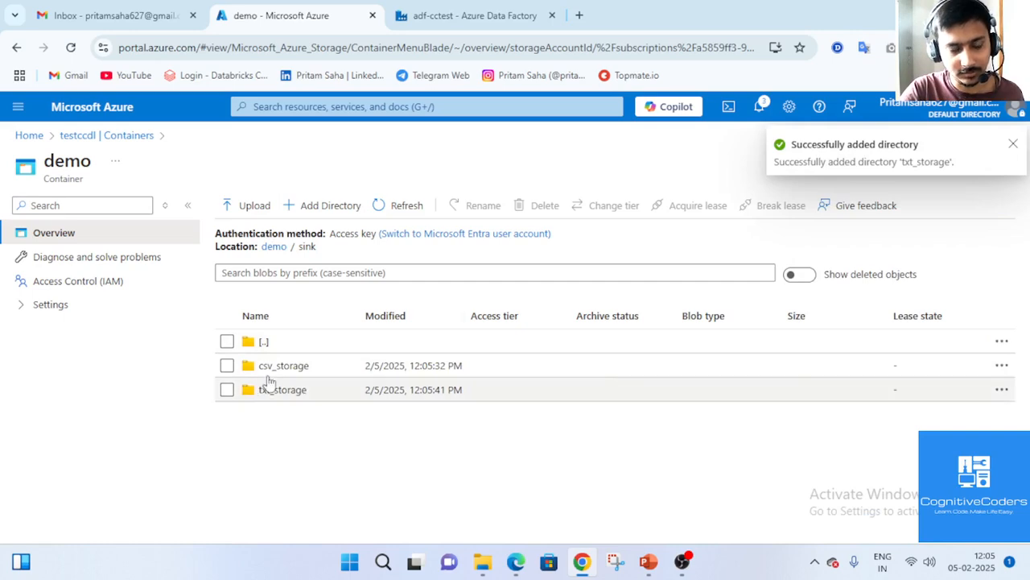
# - Check the files in the demo container's source folder and return to the adf-cctest data factory
pyautogui.click(274, 247)
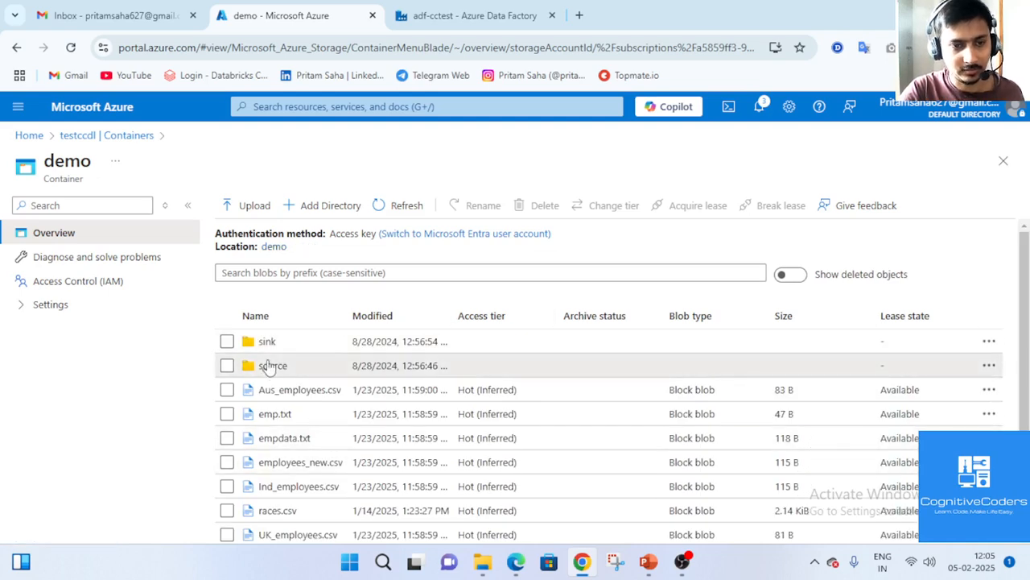
pyautogui.click(270, 367)
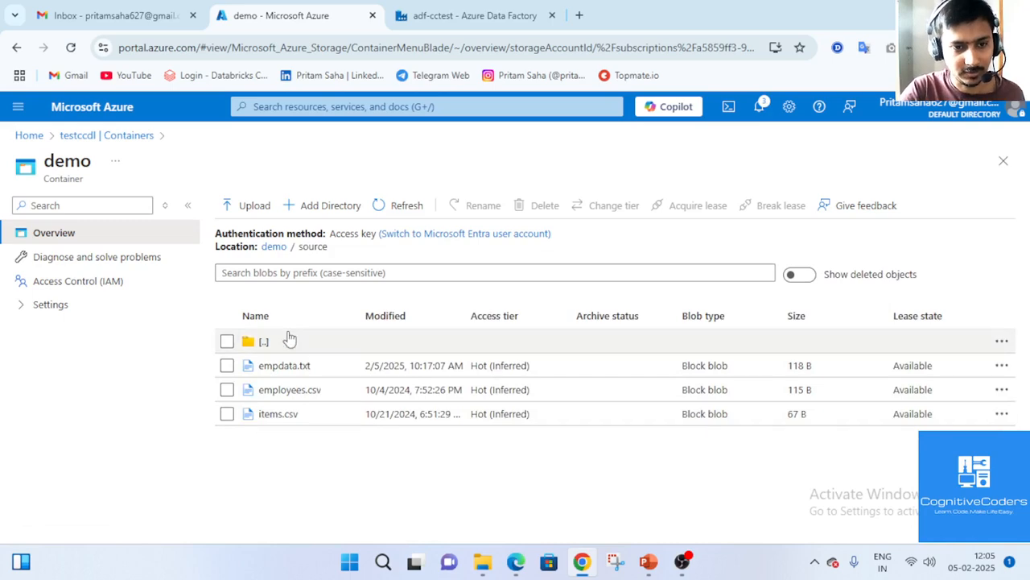
pyautogui.click(448, 17)
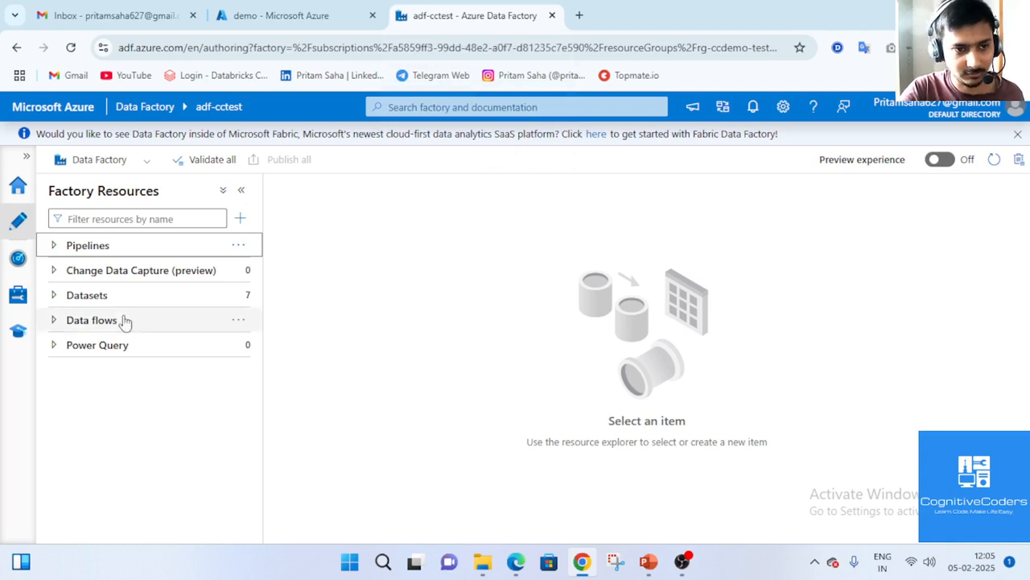
# - Create a new pipeline in the data factory and hide its properties pane
pyautogui.click(62, 273)
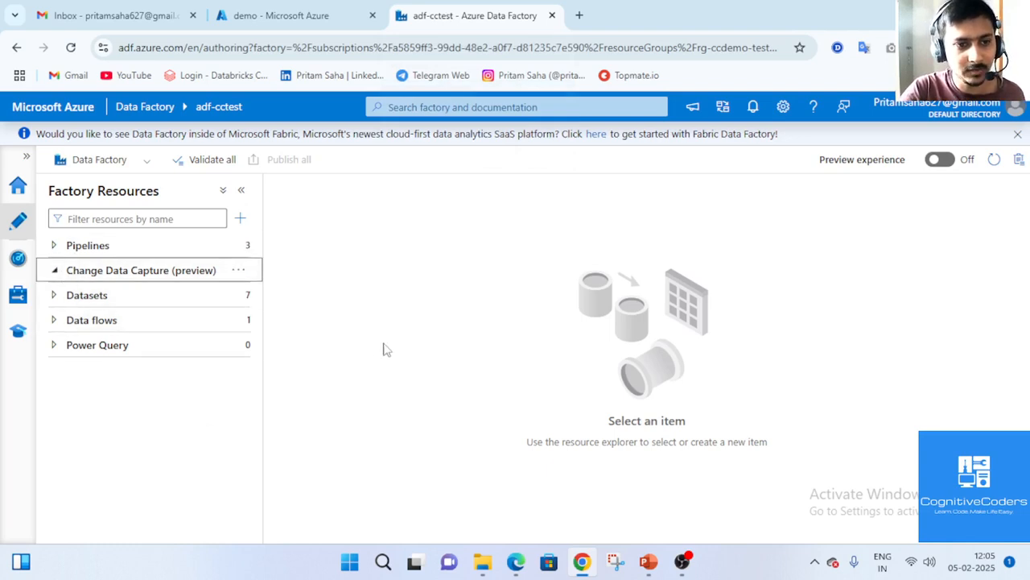
pyautogui.click(193, 246)
pyautogui.click(240, 246)
pyautogui.click(299, 276)
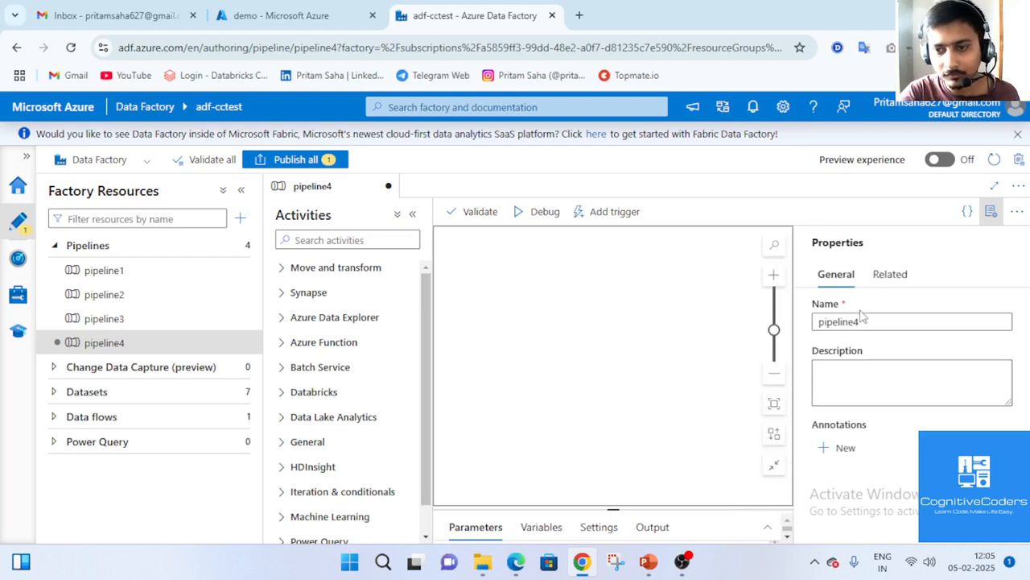
pyautogui.click(991, 213)
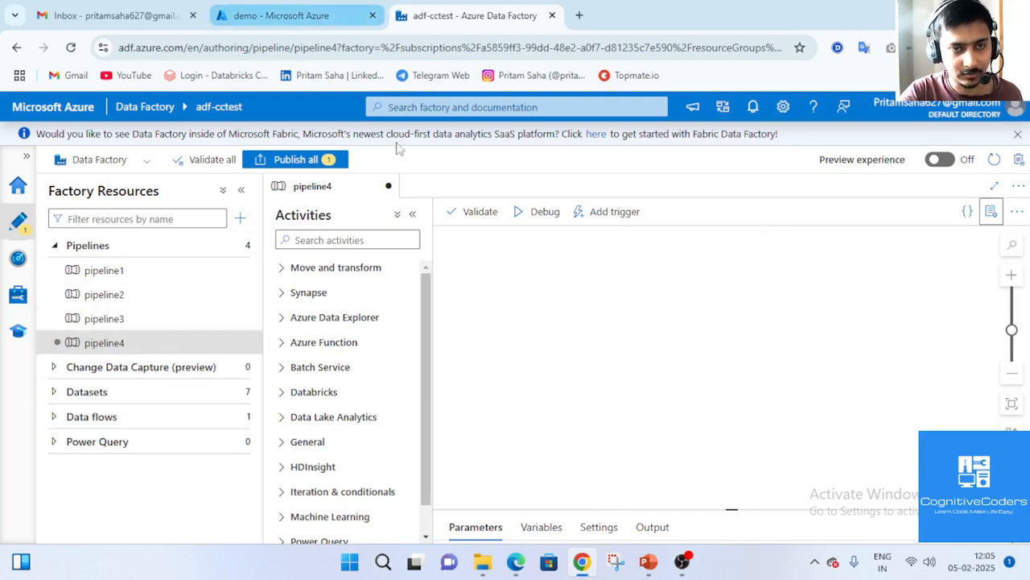
# - Recheck the source folder's files, find the Get Metadata activity with the search term meta, and add it to the new pipeline
pyautogui.click(327, 11)
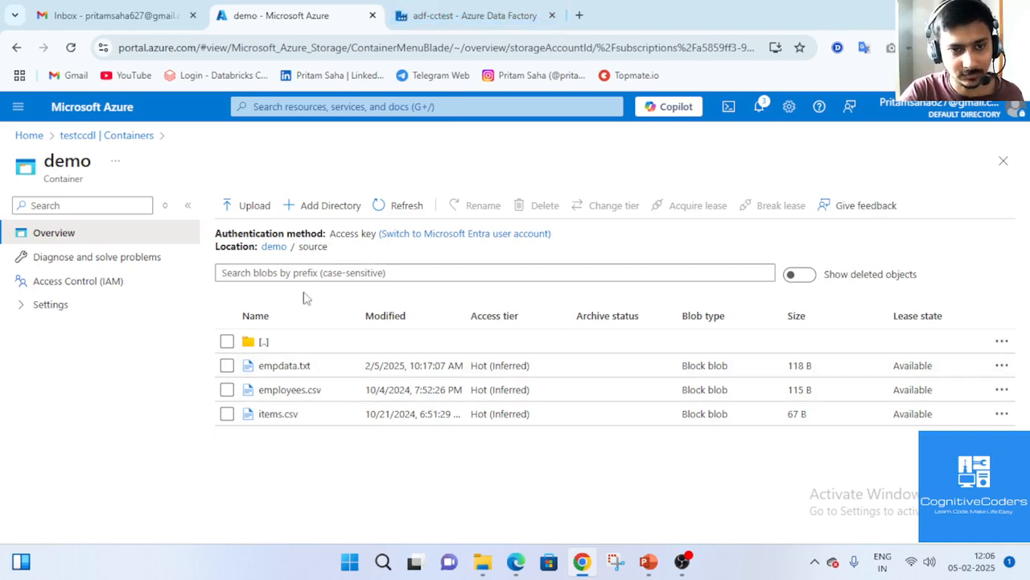
pyautogui.click(449, 17)
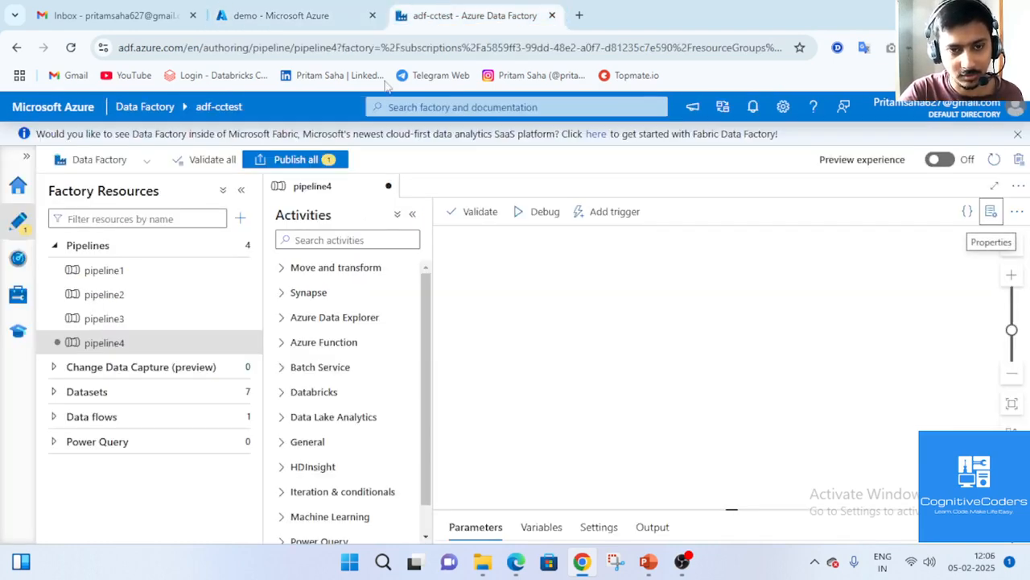
pyautogui.click(358, 238)
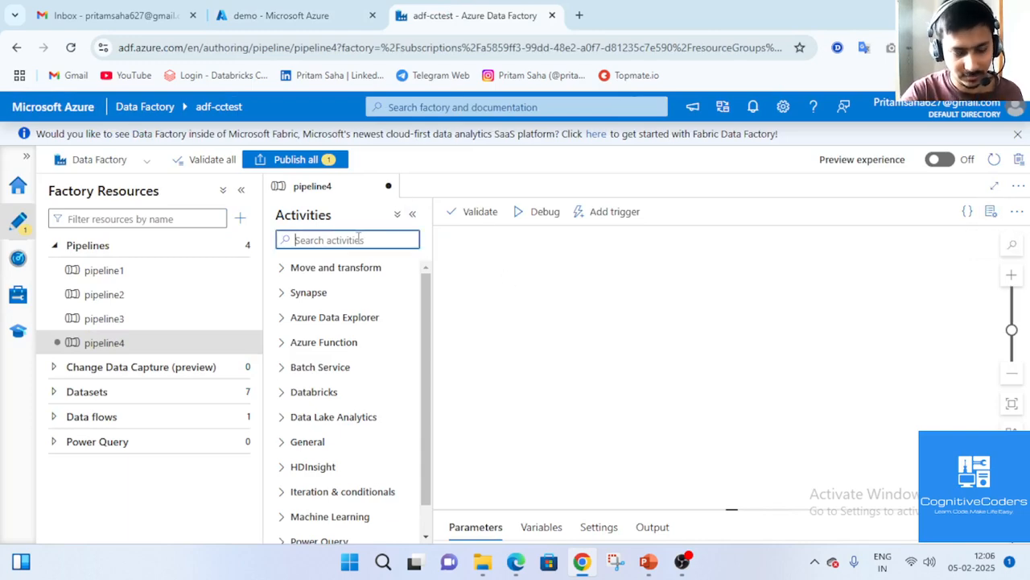
pyautogui.write('meta')
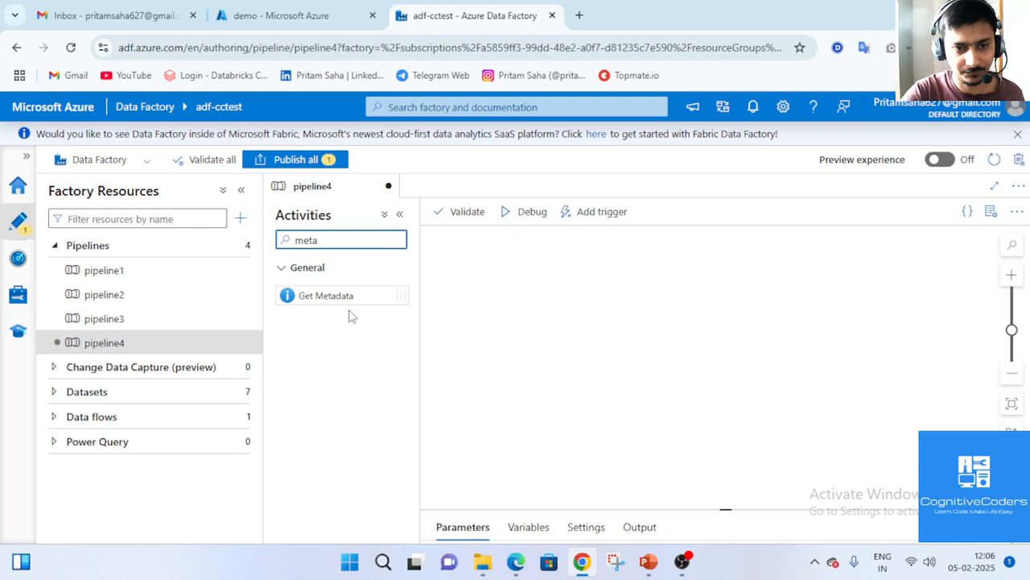
pyautogui.moveTo(319, 297); pyautogui.dragTo(553, 297)
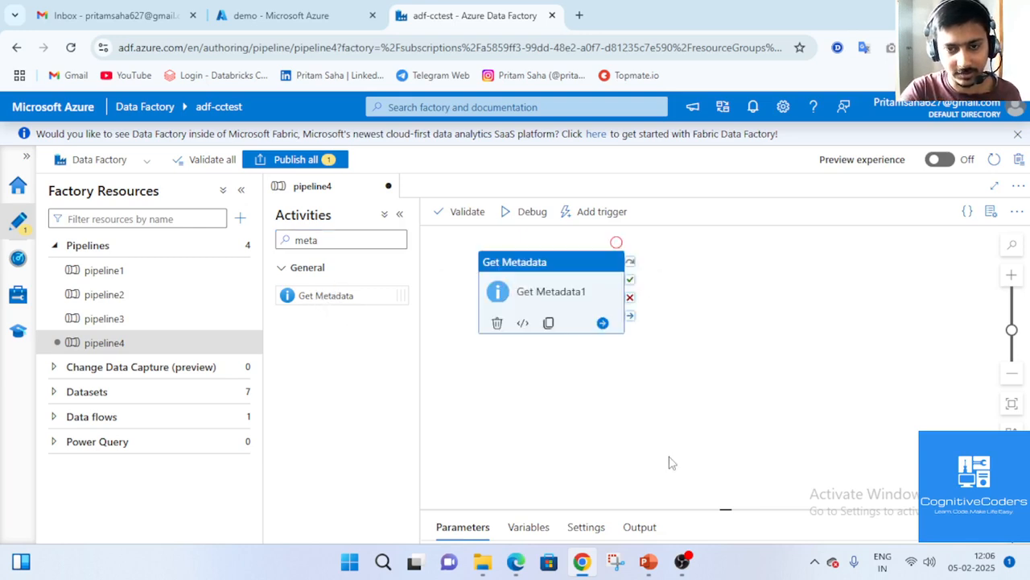
# - Set the Get Metadata activity's dataset to ds_SourceFile and open that dataset's connection settings
pyautogui.moveTo(725, 509); pyautogui.dragTo(725, 234)
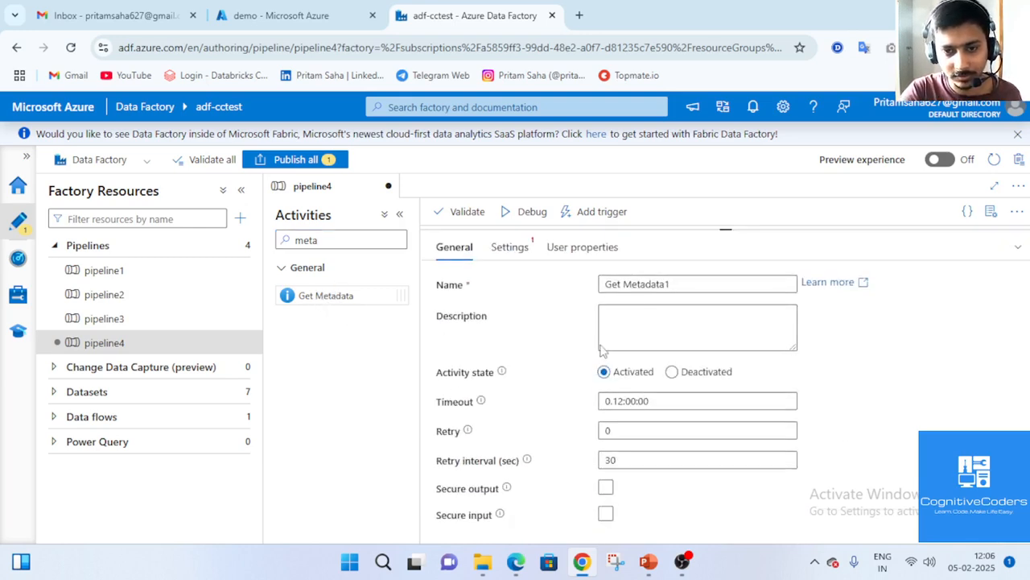
pyautogui.click(512, 251)
pyautogui.click(674, 288)
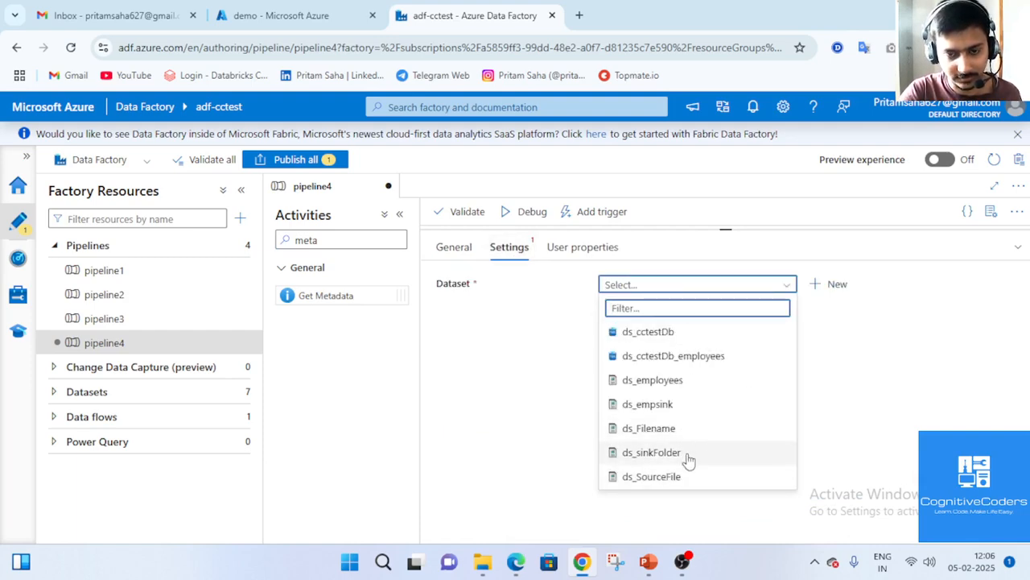
pyautogui.click(302, 17)
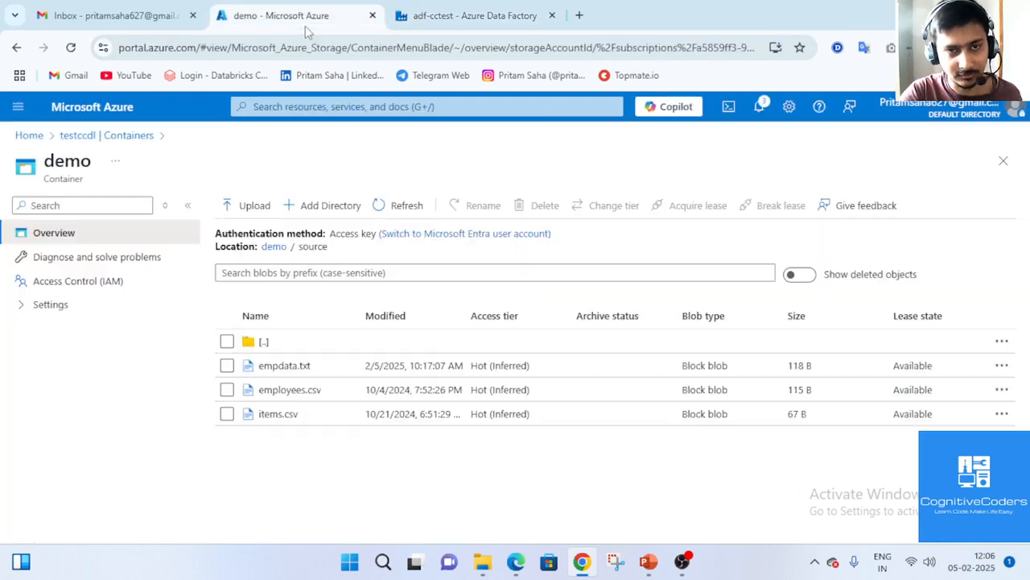
pyautogui.click(466, 15)
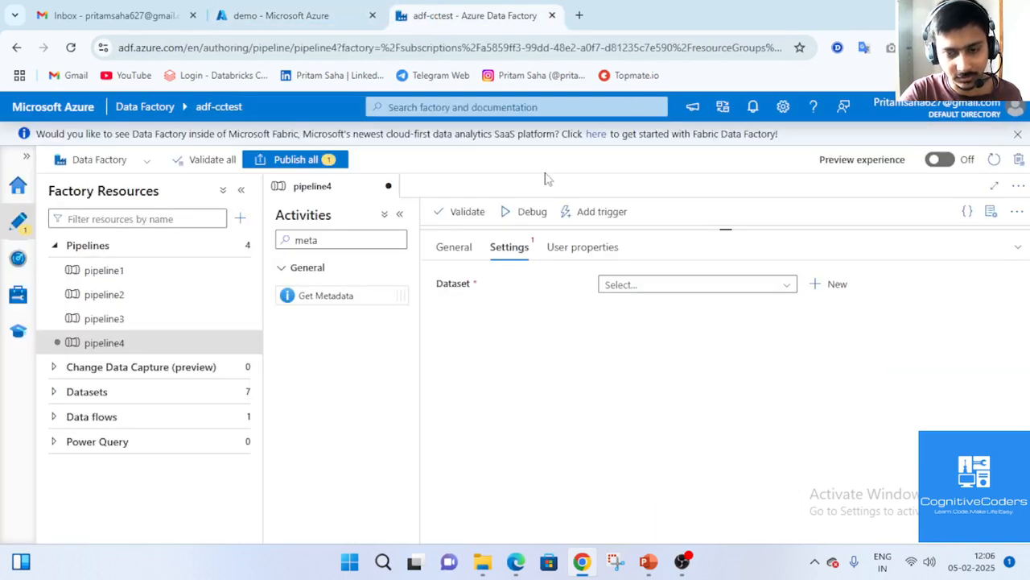
pyautogui.click(689, 287)
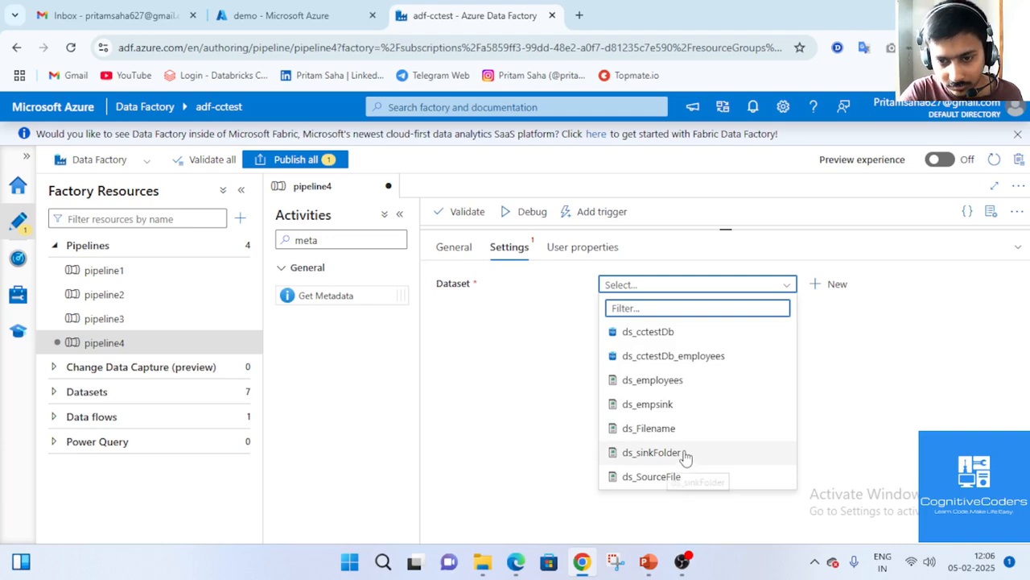
pyautogui.click(684, 476)
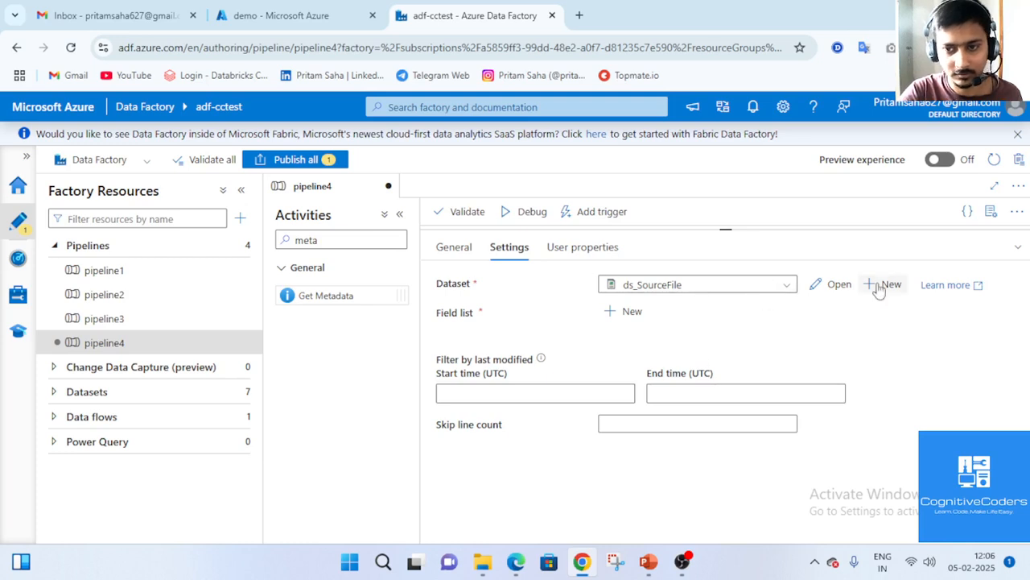
pyautogui.click(837, 286)
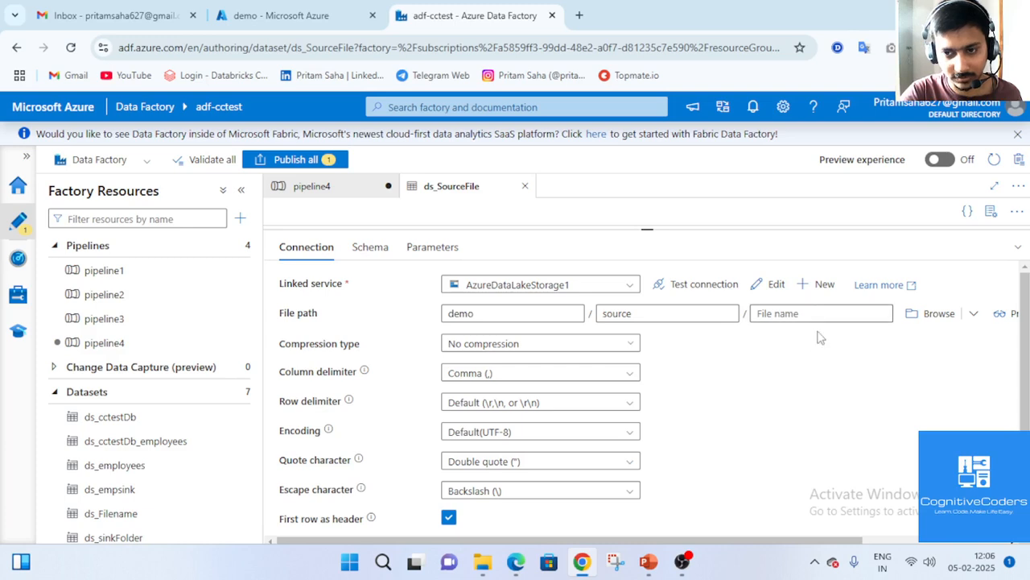
# - Recheck the file names in the demo container's source folder, return to the data factory and close the ds_SourceFile dataset
pyautogui.click(316, 24)
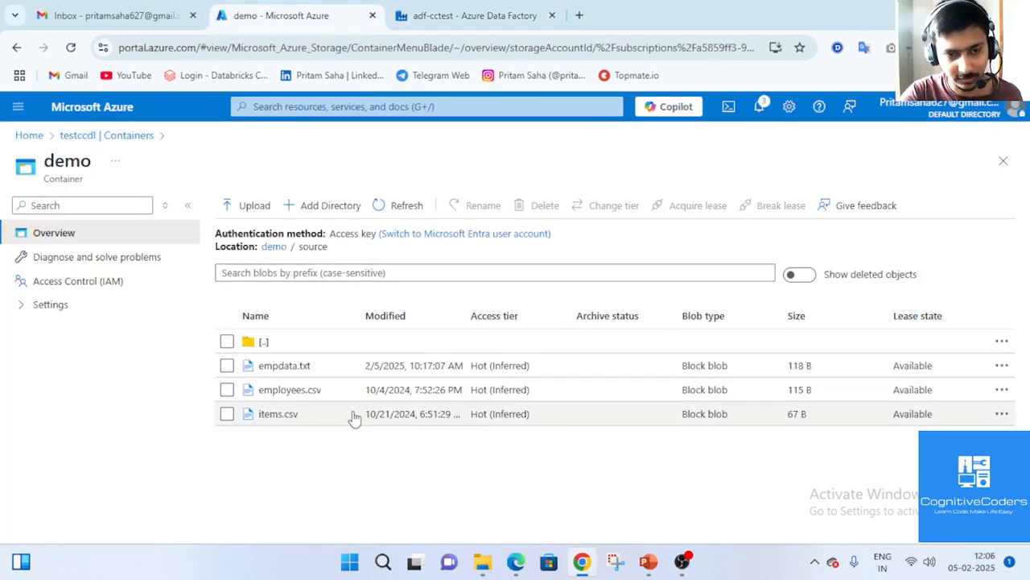
pyautogui.click(439, 16)
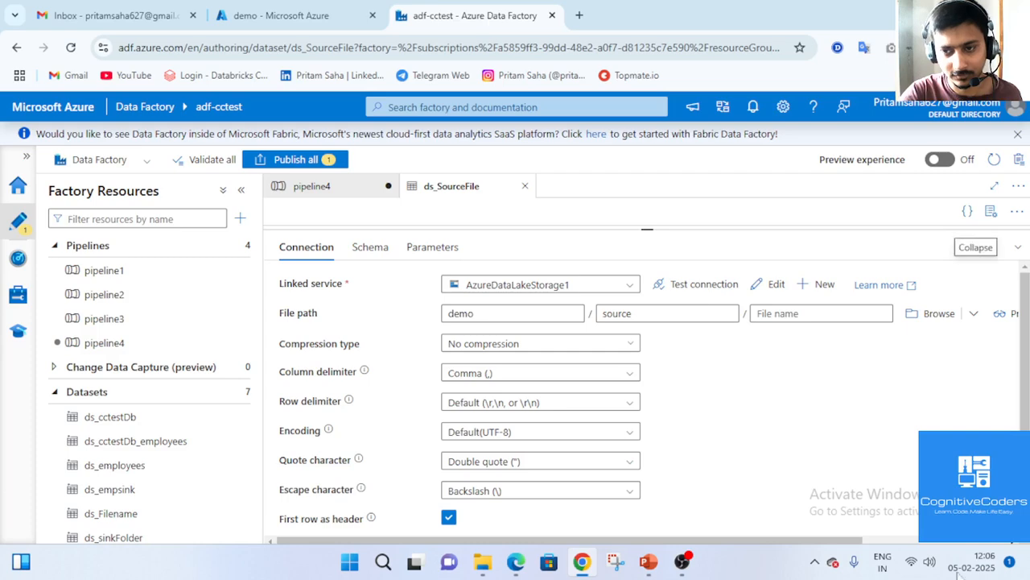
pyautogui.click(1015, 251)
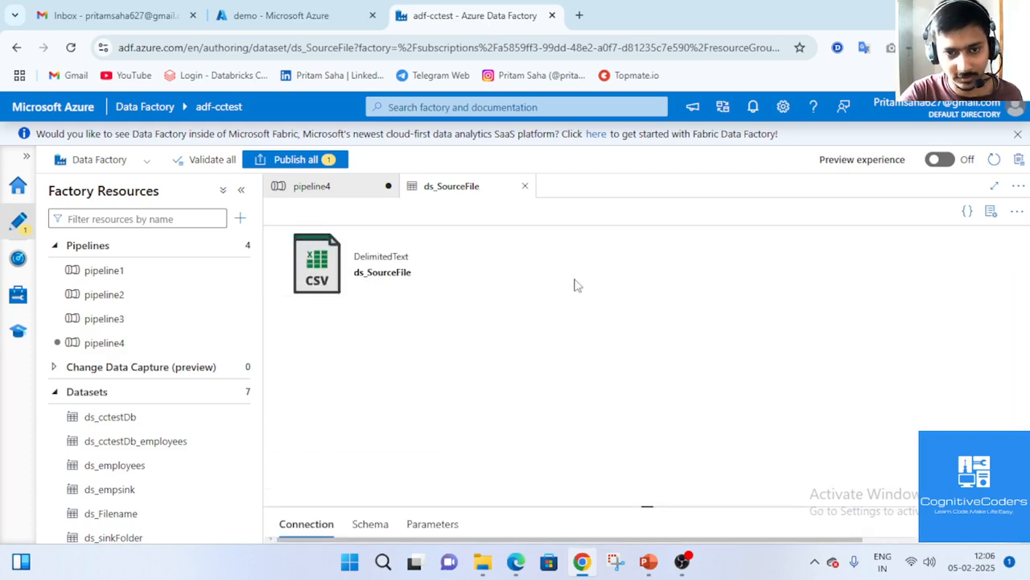
pyautogui.click(524, 190)
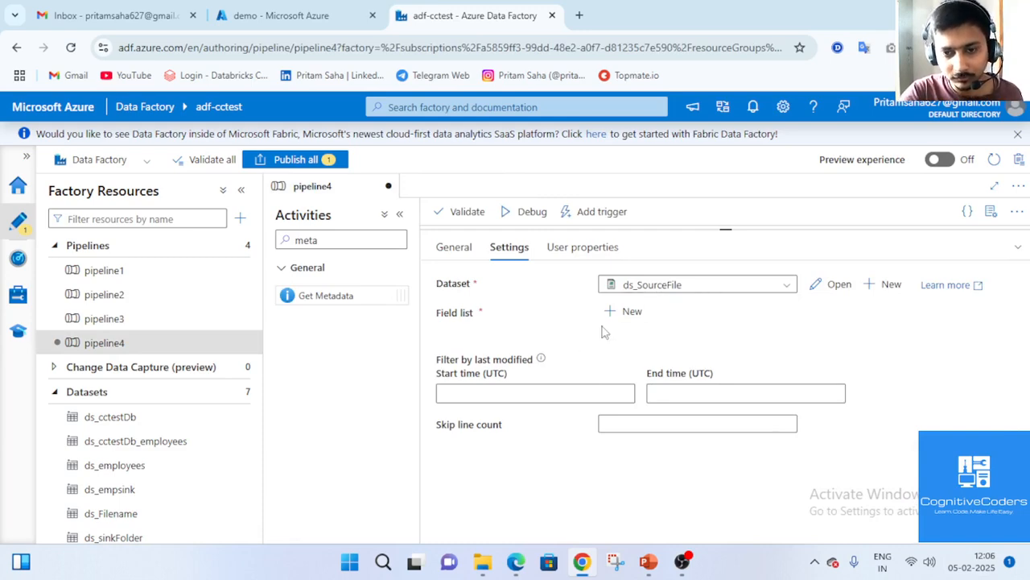
# - Add Child items as an argument to the Get Metadata activity's field list and collapse its settings
pyautogui.click(623, 312)
pyautogui.click(660, 362)
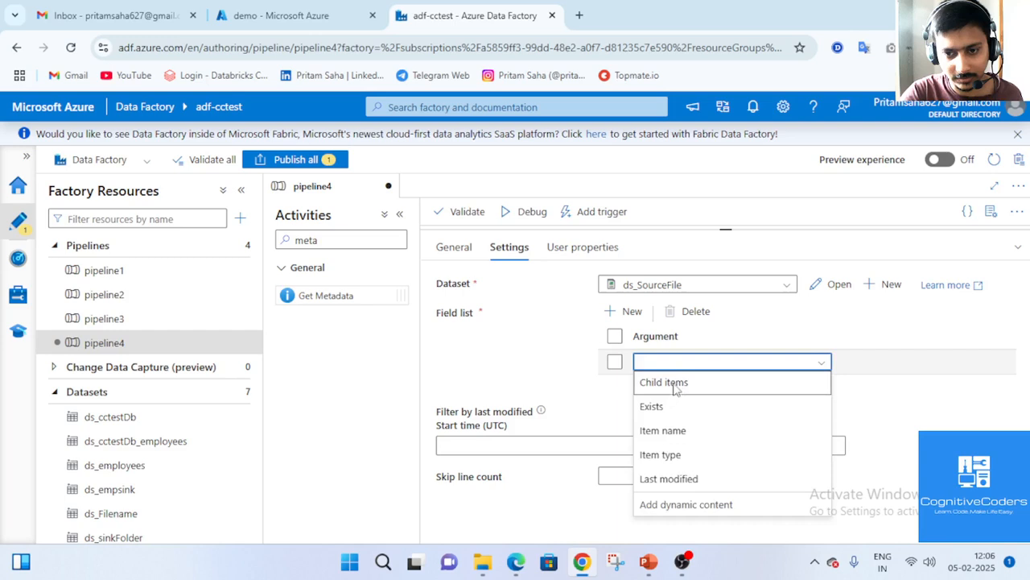
pyautogui.click(650, 382)
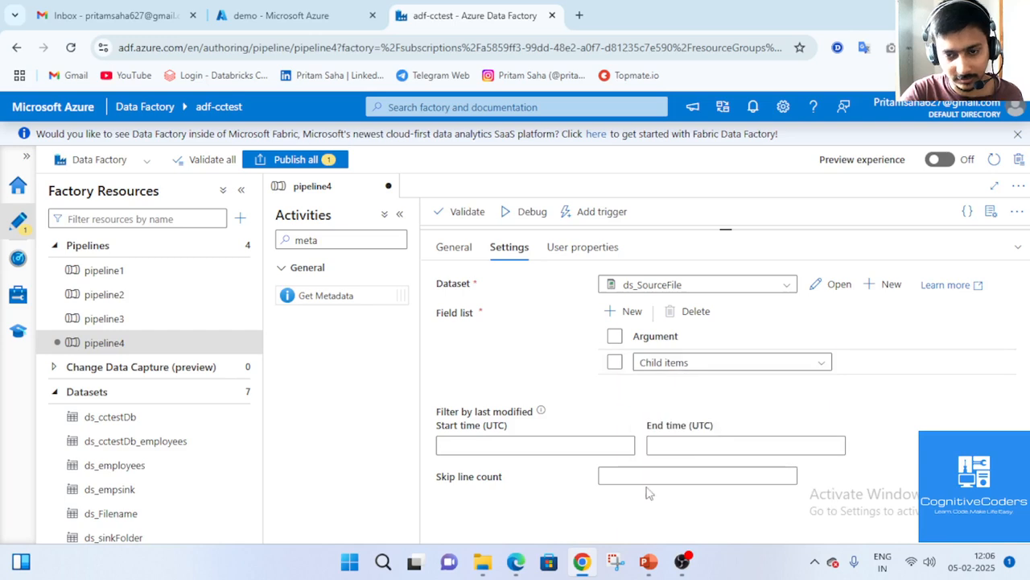
pyautogui.click(1017, 248)
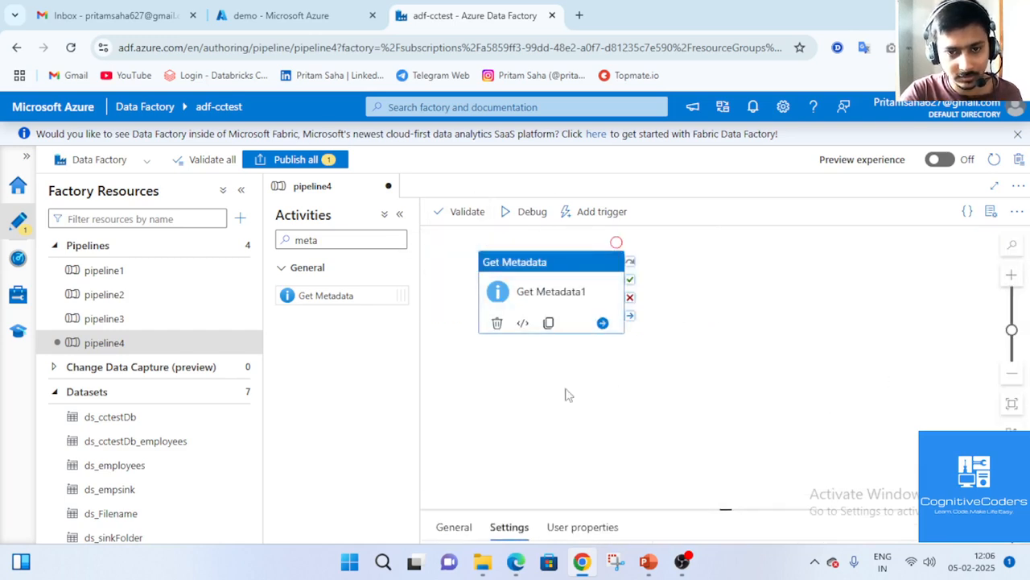
# - Start a debug run of the pipeline and open a blank Notepad document, leaving it minimized
pyautogui.click(529, 216)
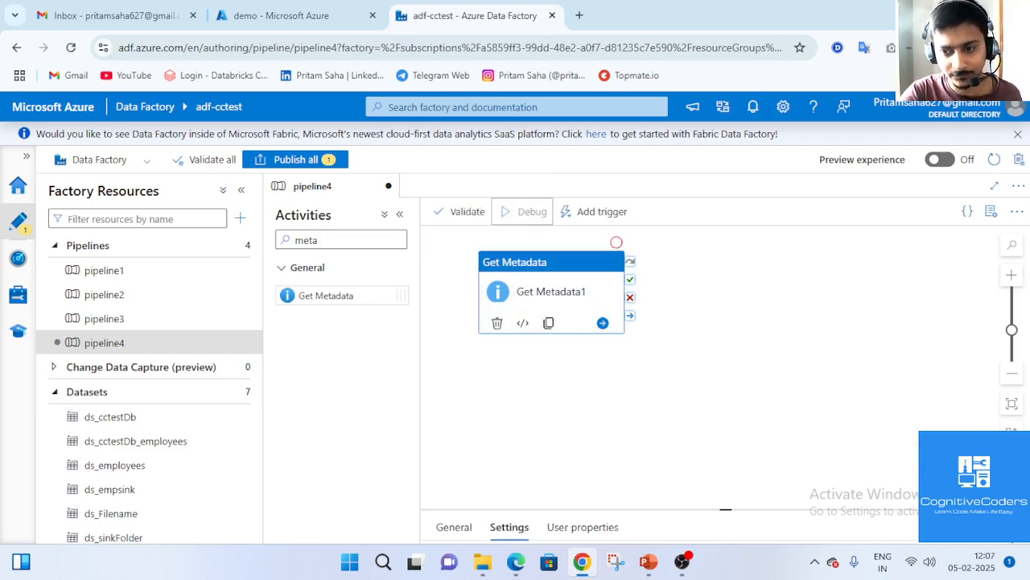
pyautogui.click(346, 564)
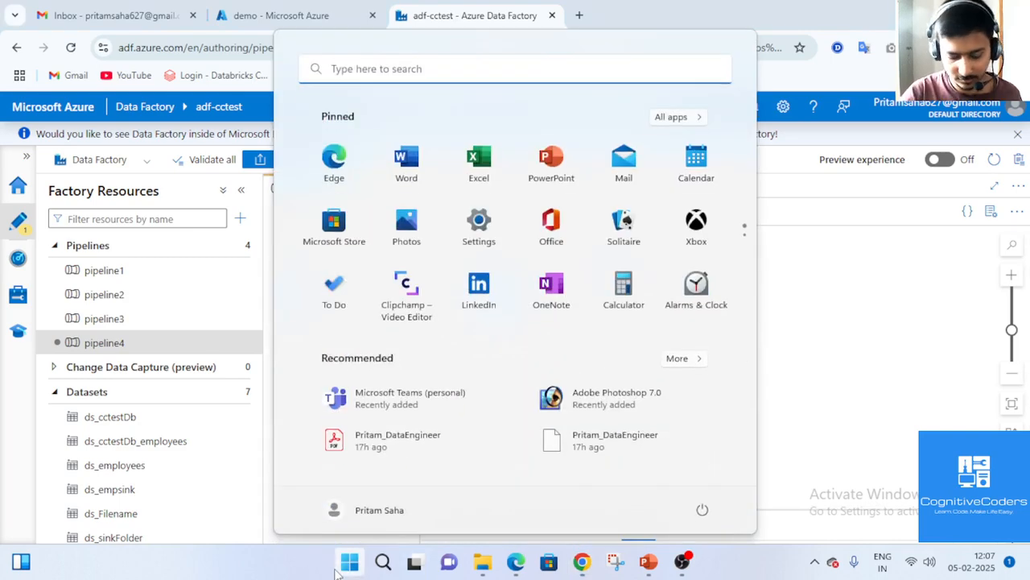
pyautogui.write('no')
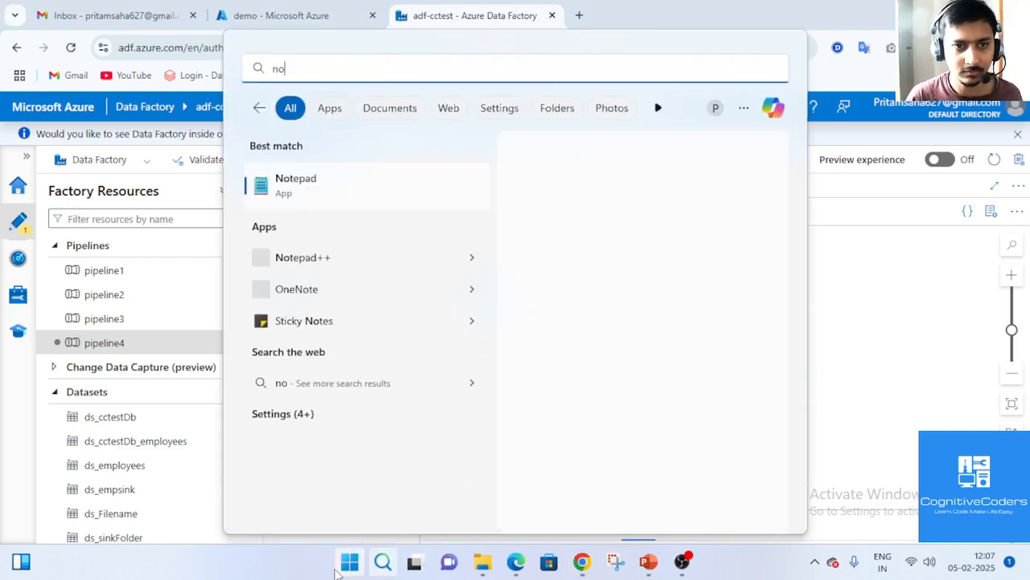
pyautogui.press('Return')
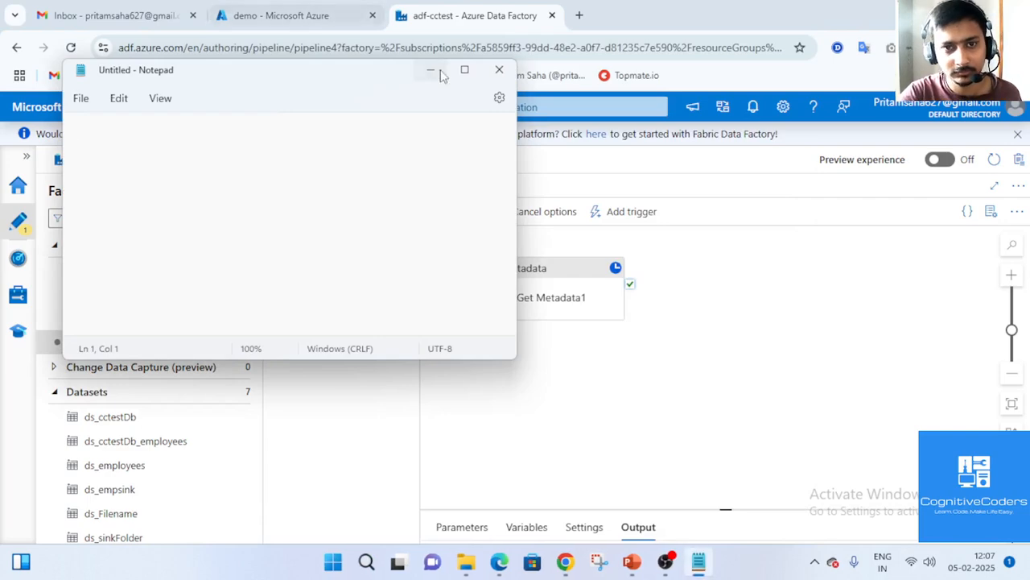
pyautogui.click(431, 70)
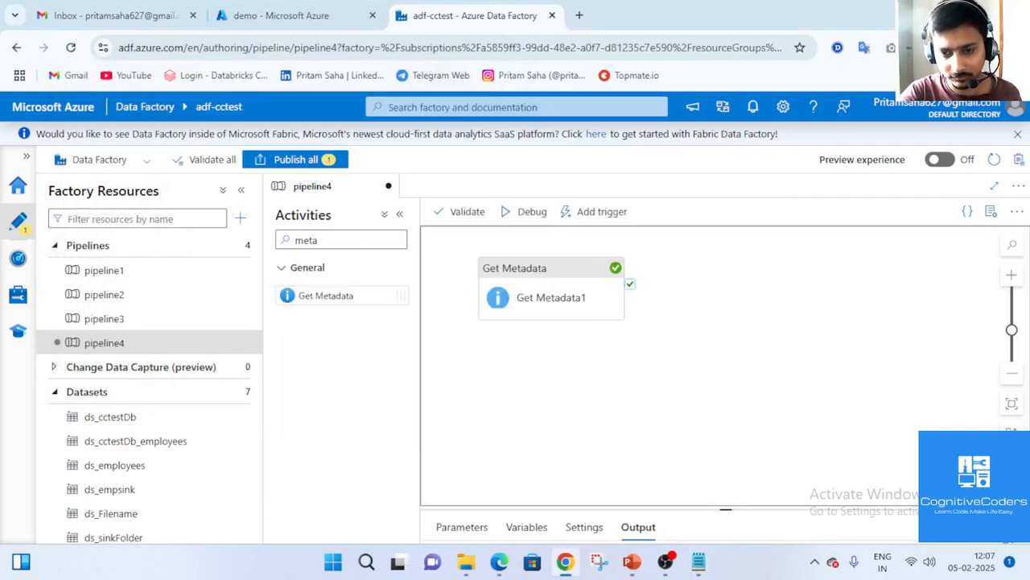
# - Copy the childItems block from Get Metadata1's debug run output into the Notepad document and review it there
pyautogui.moveTo(726, 509); pyautogui.dragTo(726, 230)
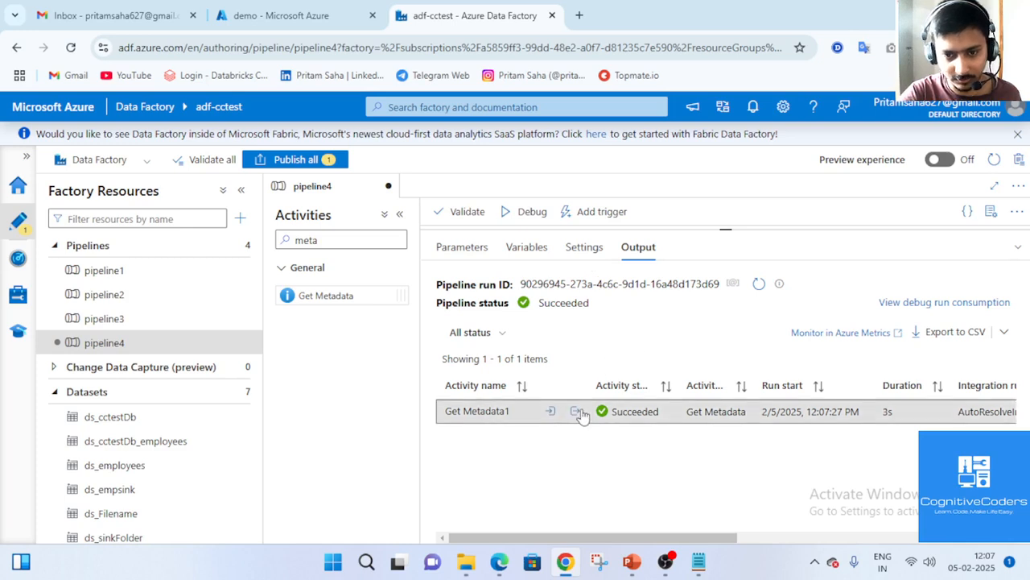
pyautogui.click(577, 412)
pyautogui.scroll(-5, 531, 330)
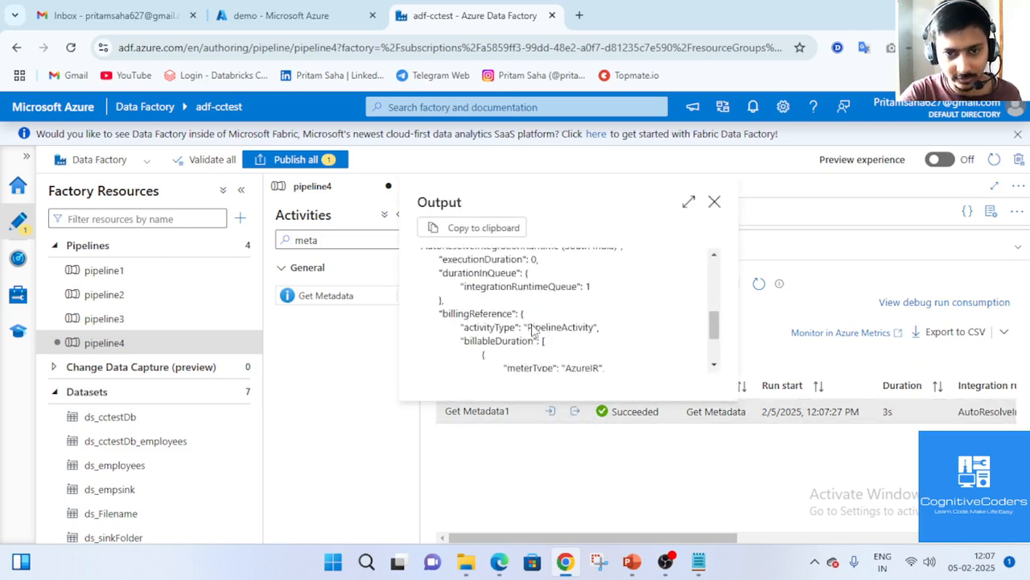
pyautogui.scroll(6, 532, 330)
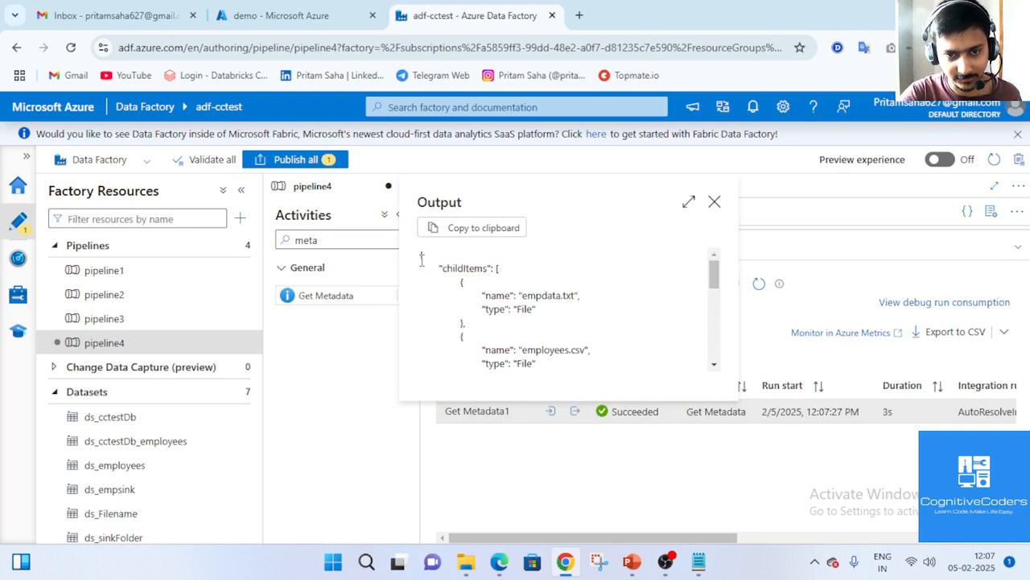
pyautogui.moveTo(421, 260); pyautogui.dragTo(483, 277)
pyautogui.hotkey('ctrl', 'c')
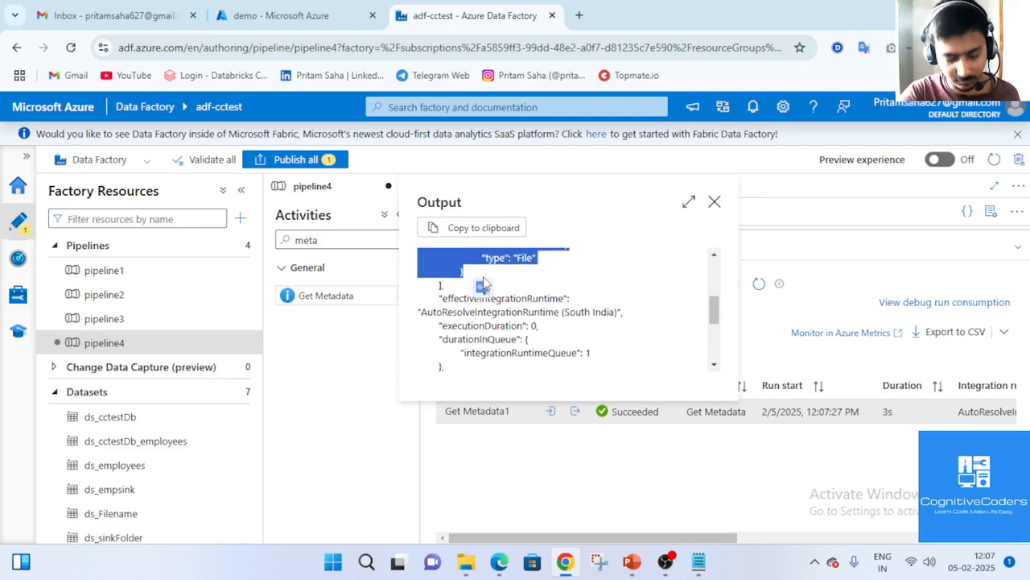
pyautogui.click(699, 561)
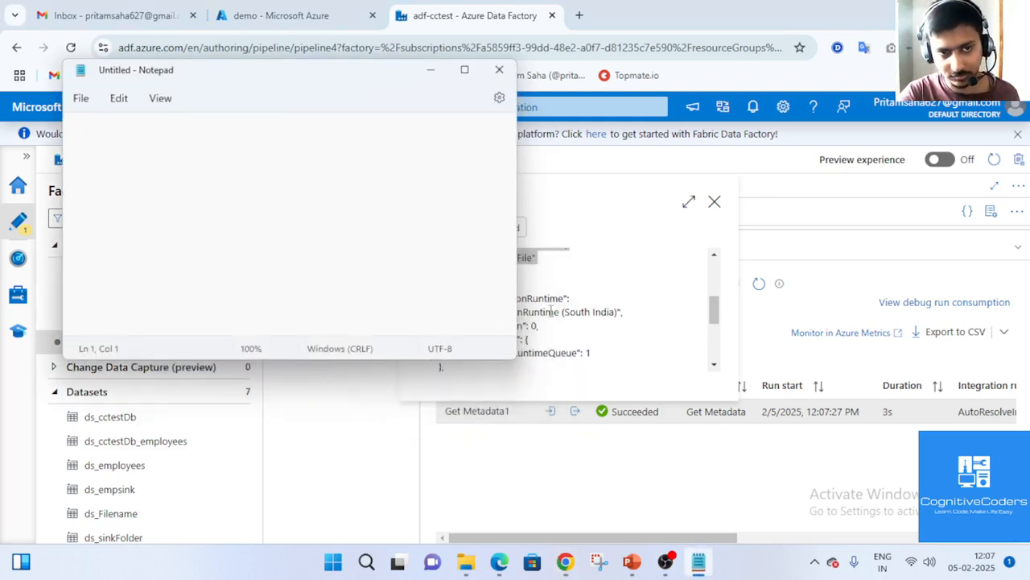
pyautogui.hotkey('ctrl', 'v')
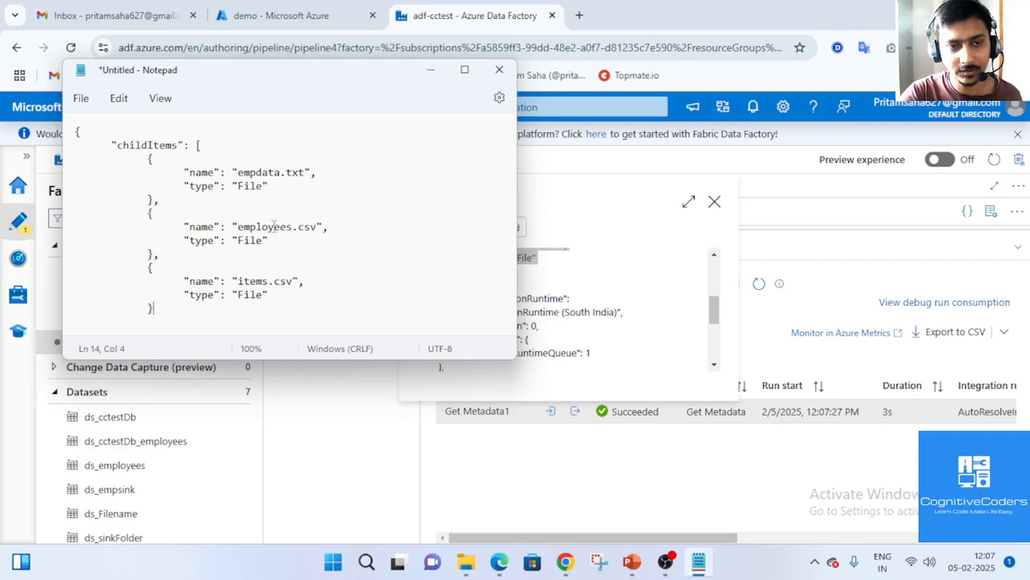
pyautogui.click(432, 78)
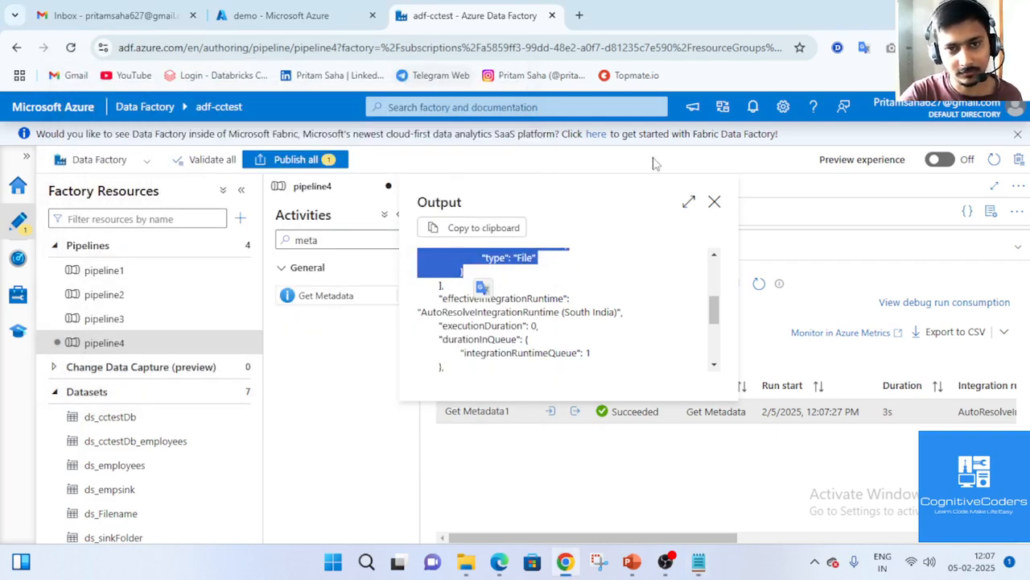
pyautogui.click(714, 201)
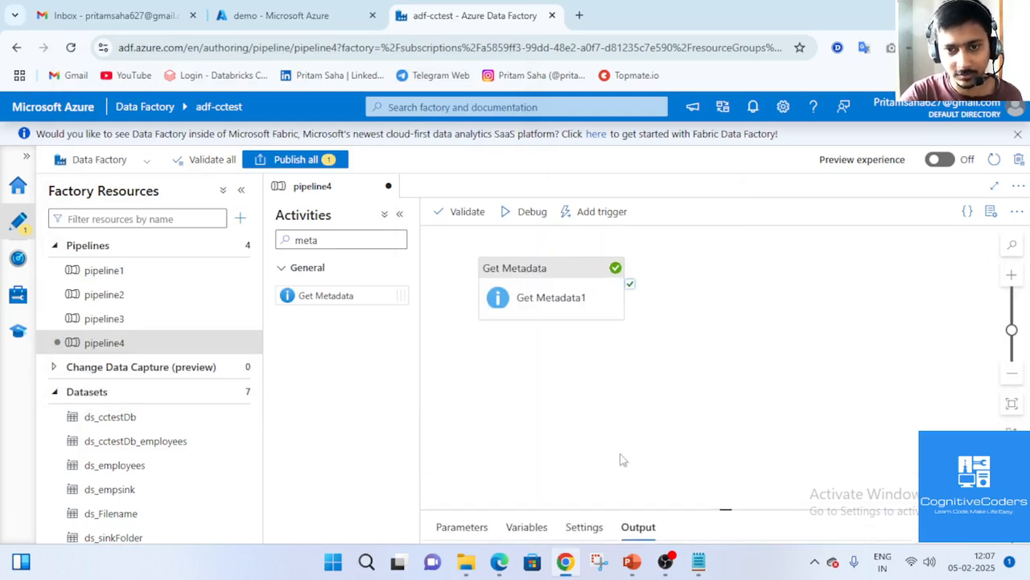
pyautogui.click(1018, 248)
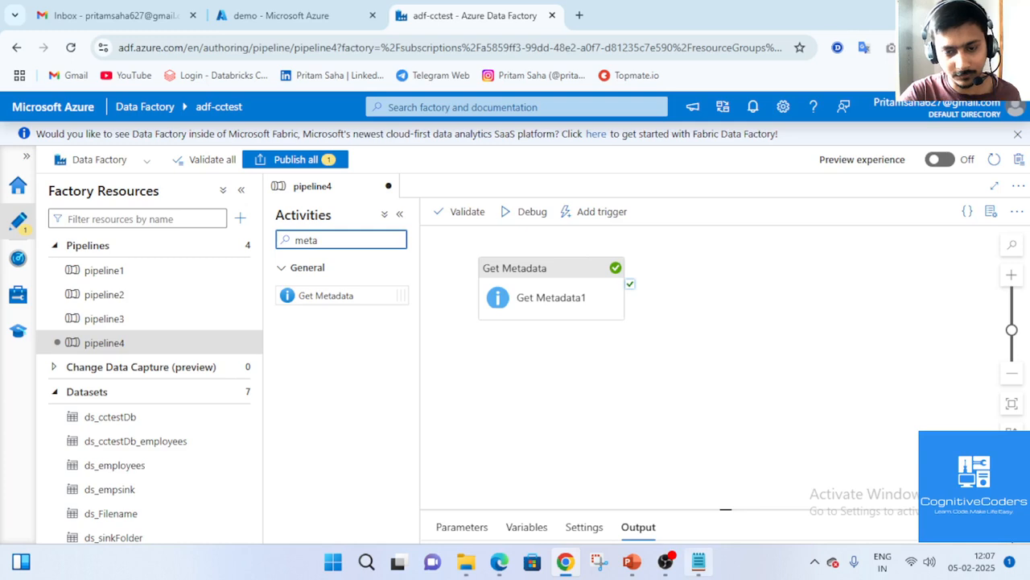
pyautogui.click(699, 562)
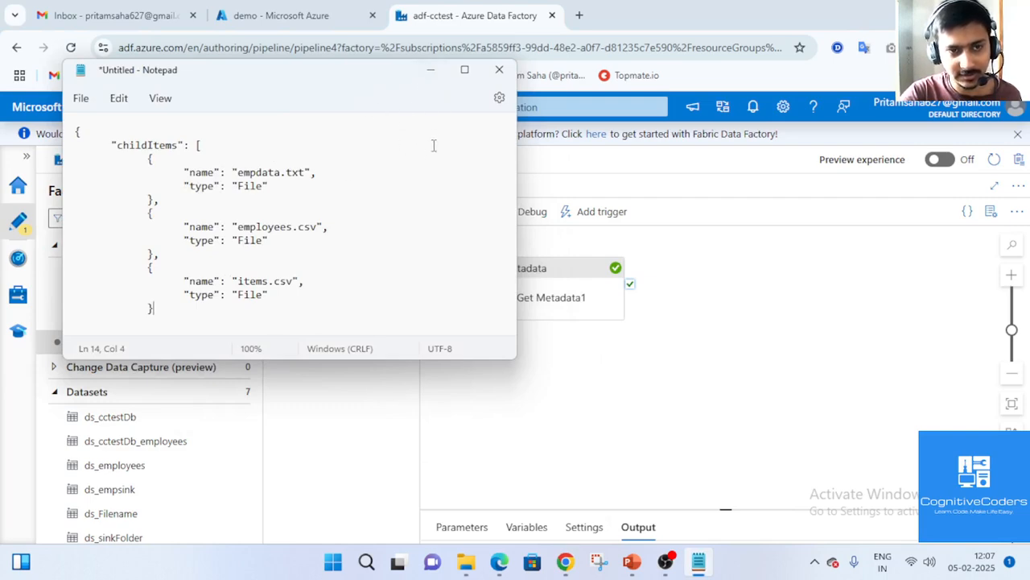
pyautogui.click(431, 71)
# - Find the ForEach activity with the search term for, add it to the pipeline and connect Get Metadata1's success output to it
pyautogui.doubleClick(326, 239)
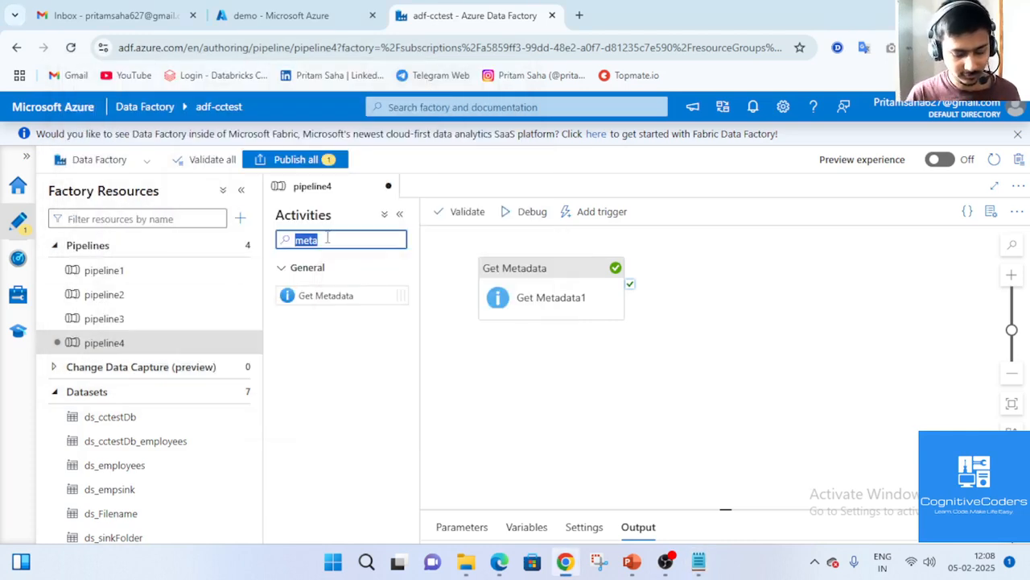
pyautogui.write('loo')
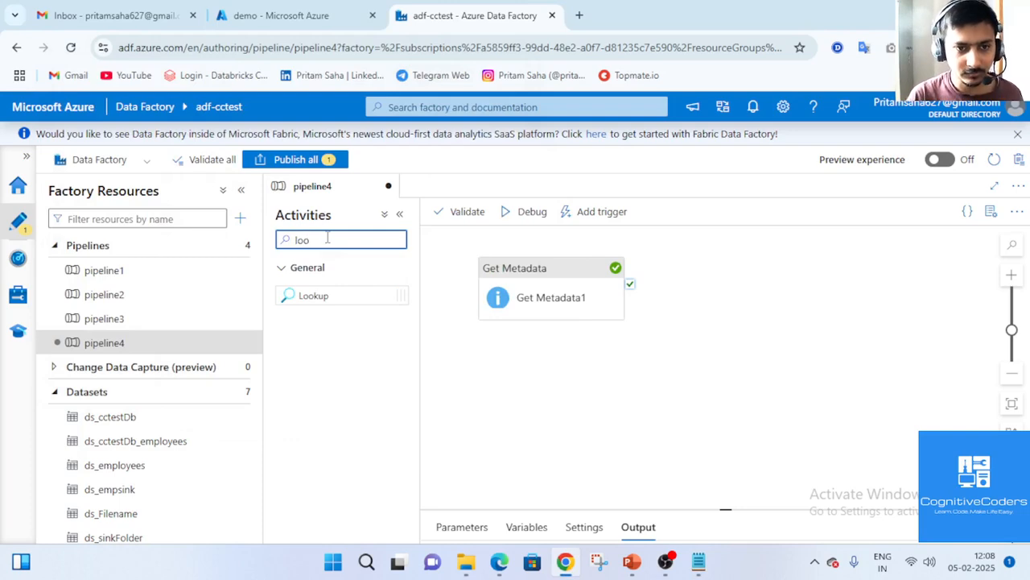
pyautogui.press('BackSpace')
pyautogui.press('BackSpace')
pyautogui.press('BackSpace')
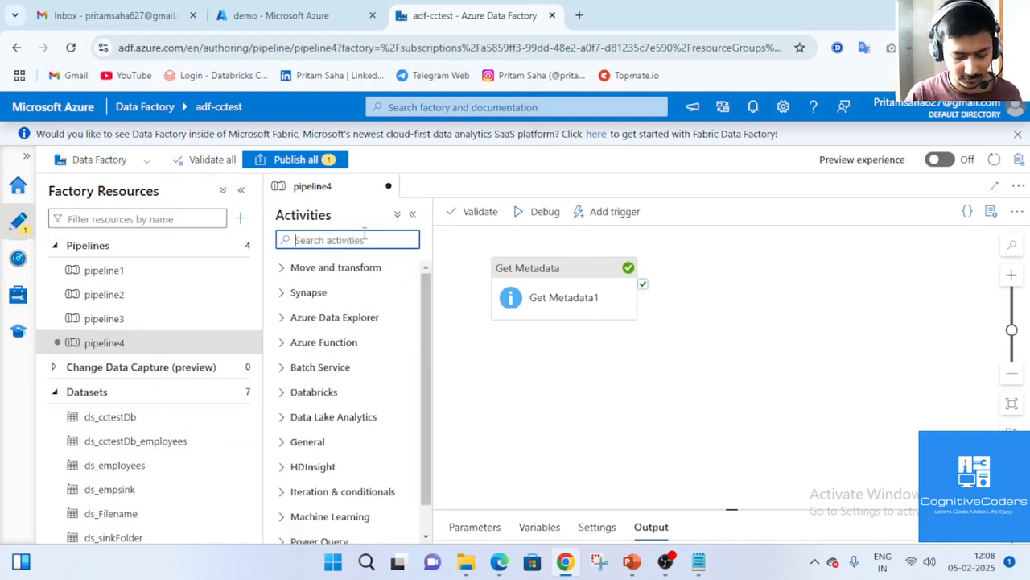
pyautogui.write('for')
pyautogui.moveTo(314, 383); pyautogui.dragTo(752, 292)
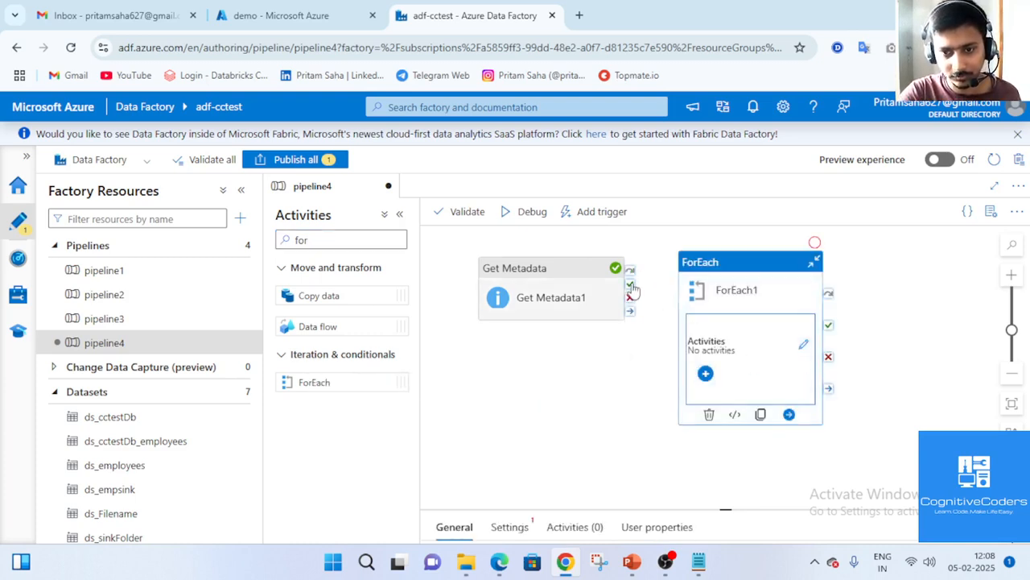
pyautogui.moveTo(631, 283); pyautogui.dragTo(690, 296)
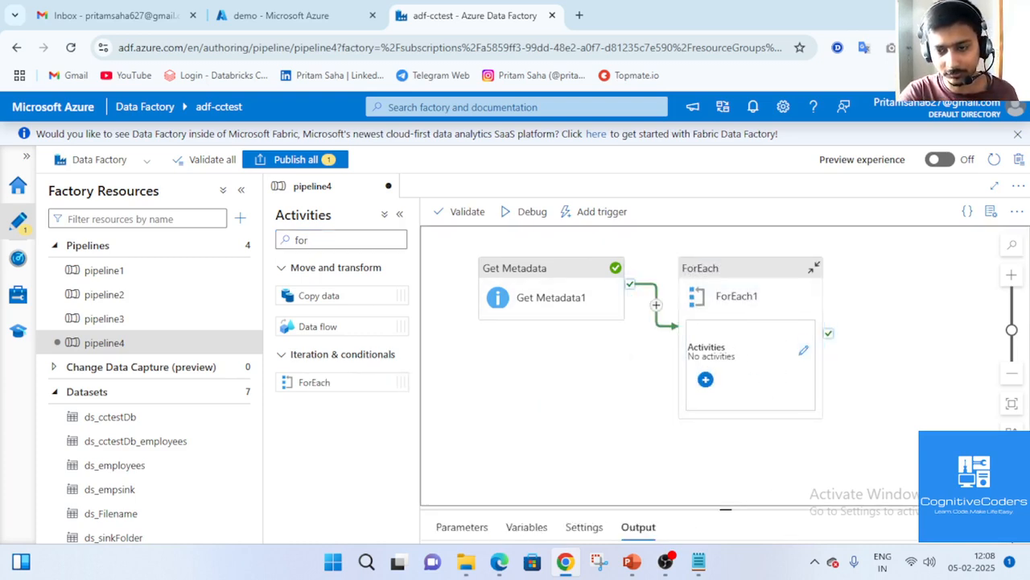
# - Open the ForEach activity's settings and turn off sequential execution
pyautogui.click(1014, 533)
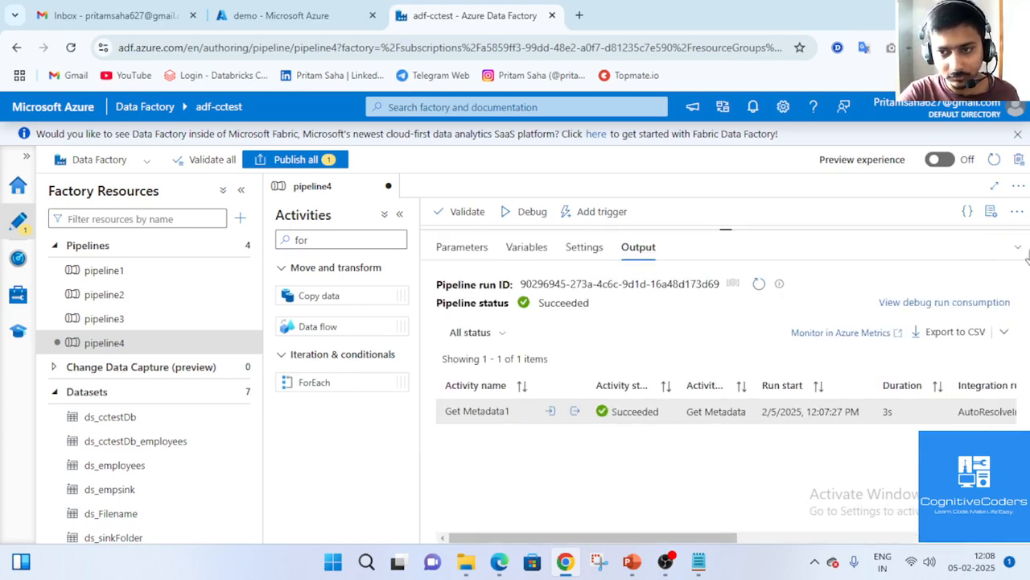
pyautogui.click(1018, 247)
pyautogui.click(743, 285)
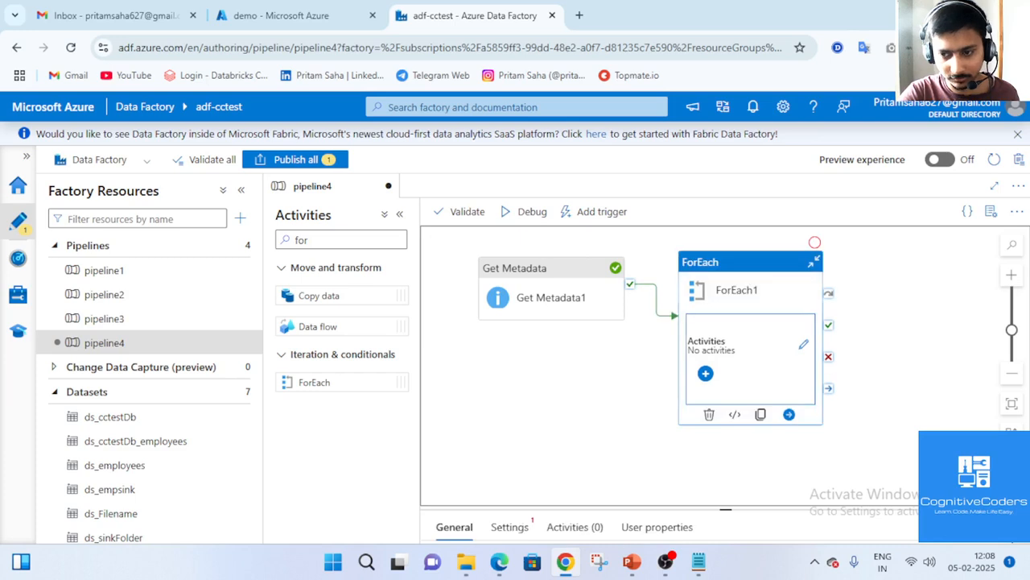
pyautogui.click(509, 246)
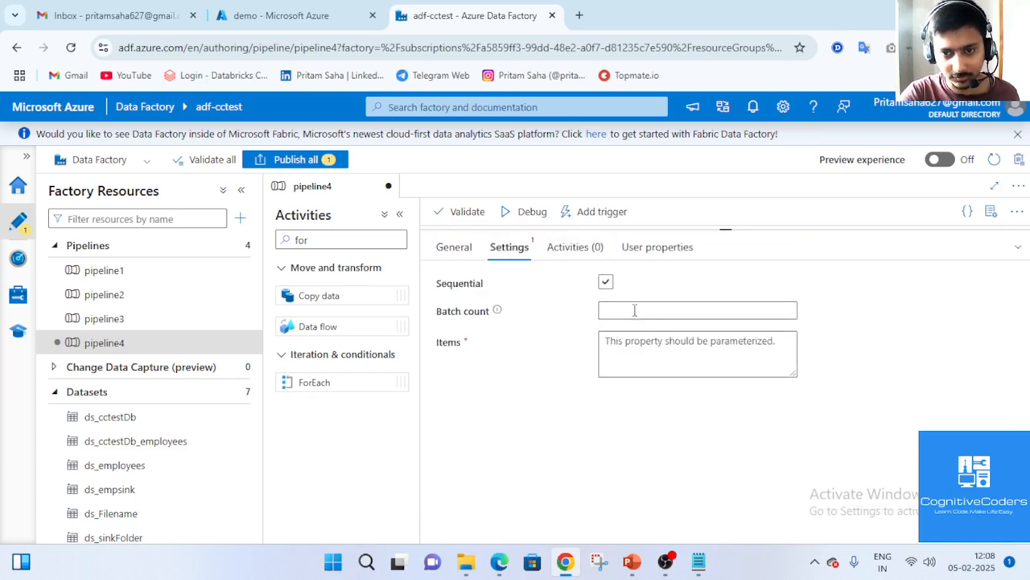
pyautogui.click(606, 282)
pyautogui.click(657, 363)
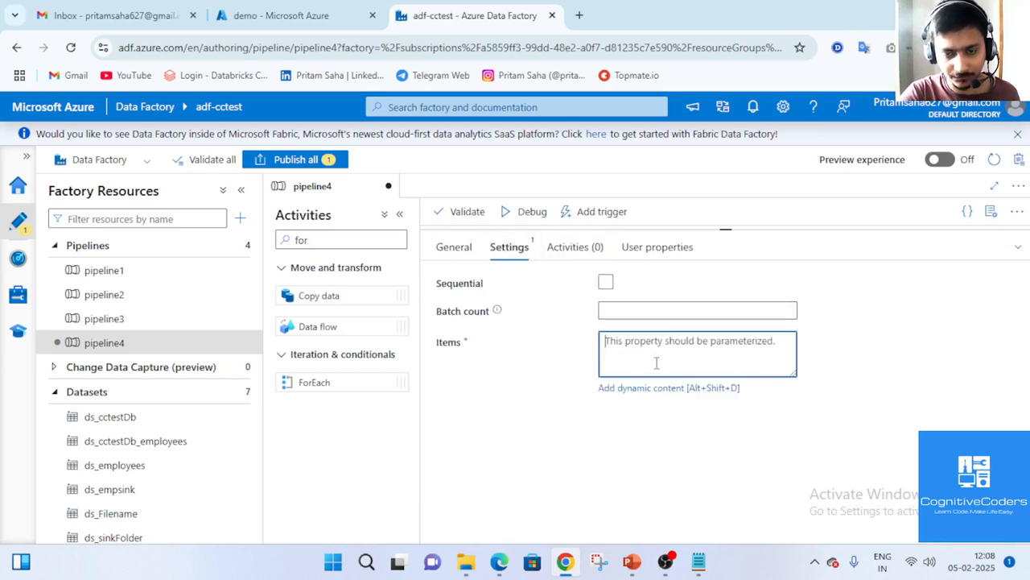
pyautogui.click(657, 388)
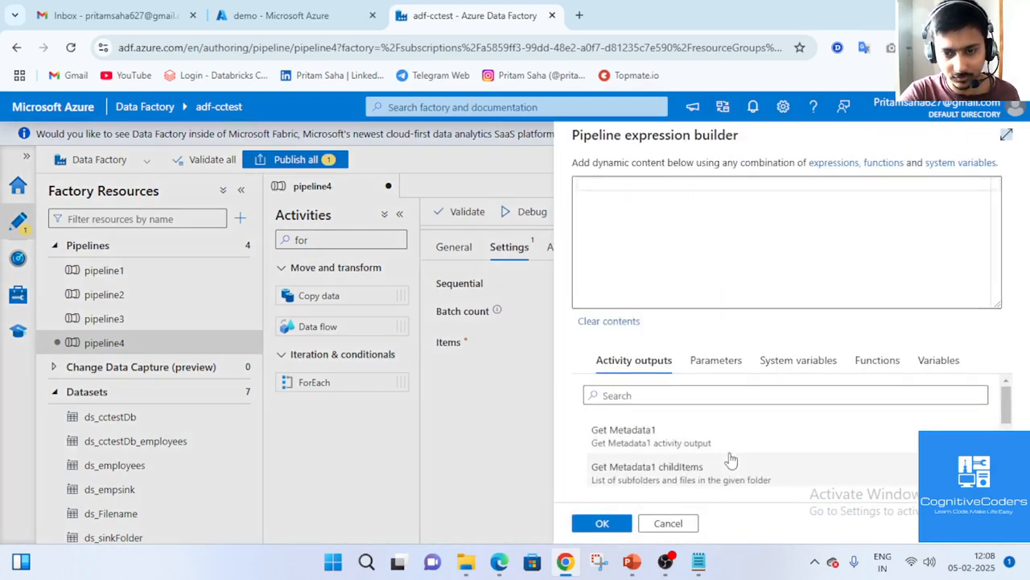
pyautogui.scroll(-4, 730, 460)
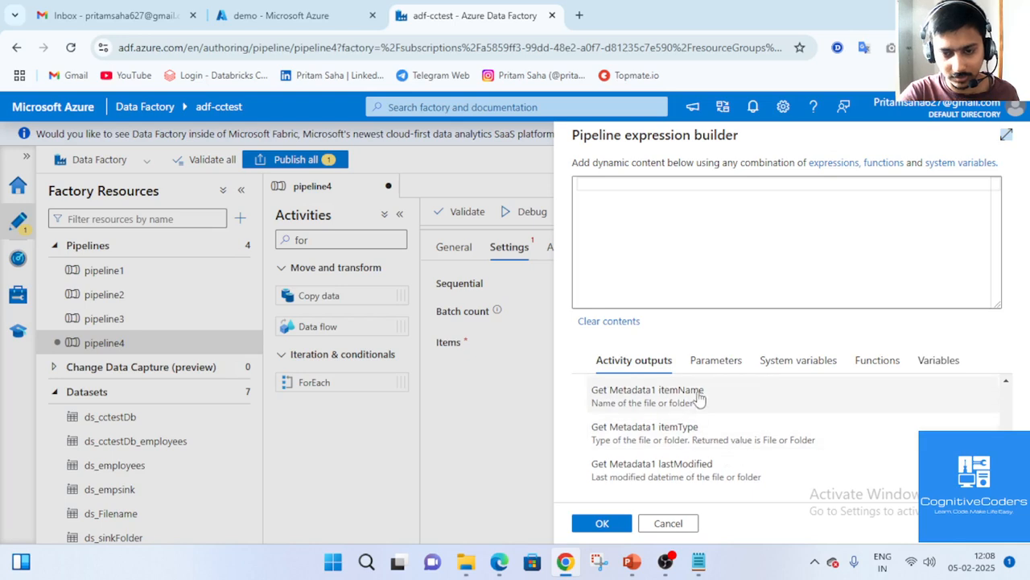
pyautogui.scroll(2, 700, 410)
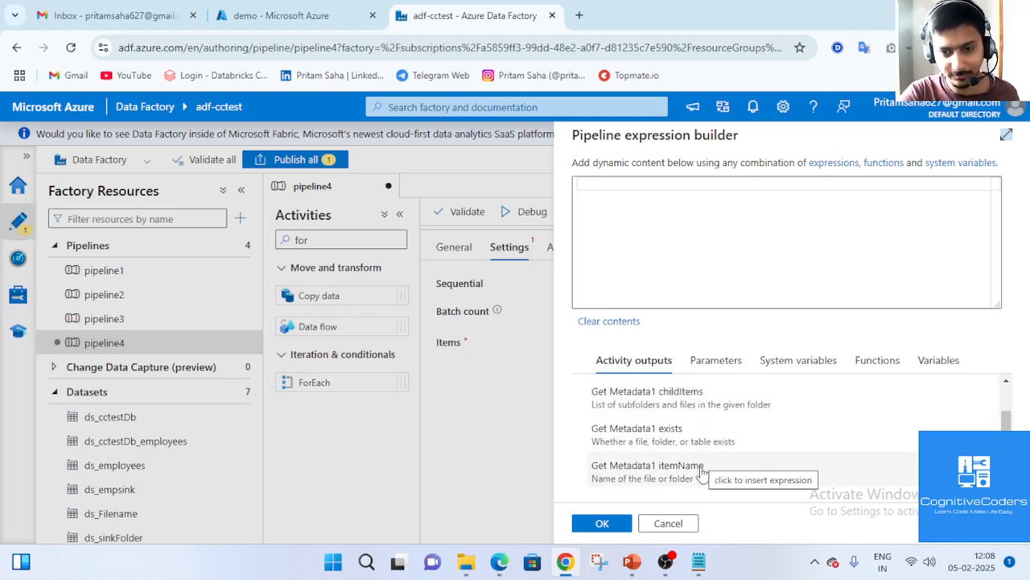
pyautogui.scroll(2, 702, 473)
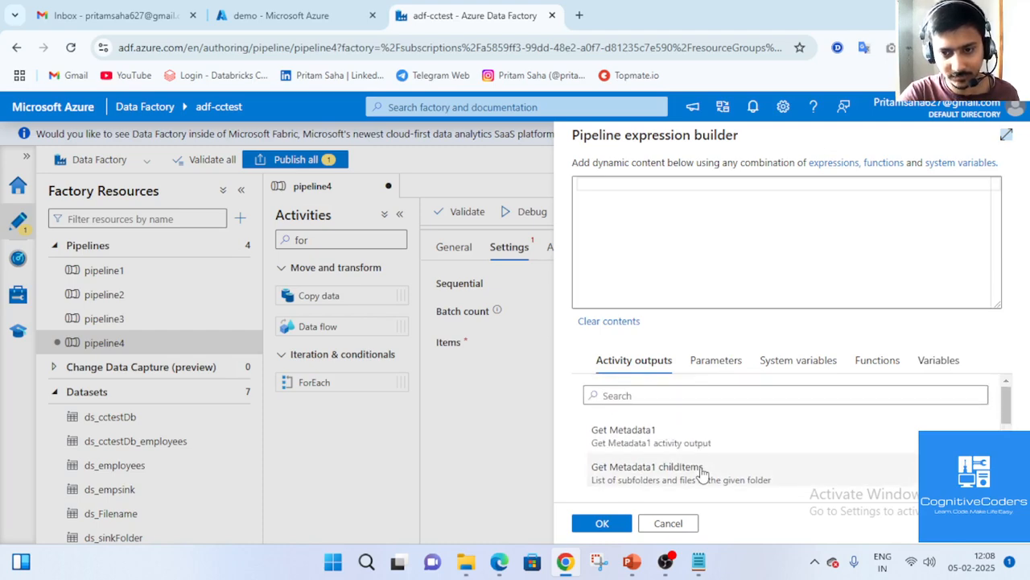
pyautogui.scroll(-3, 702, 473)
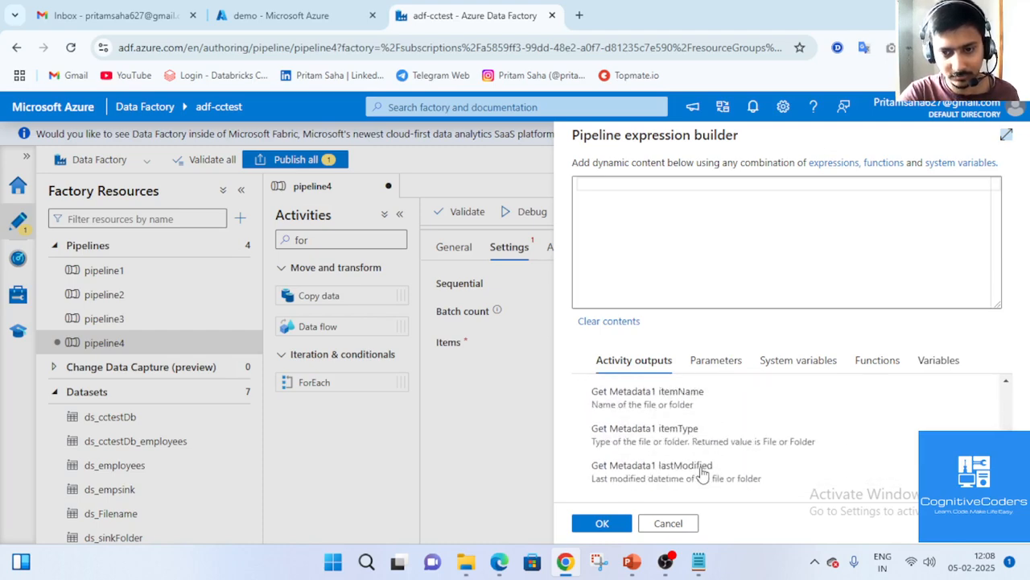
pyautogui.click(703, 399)
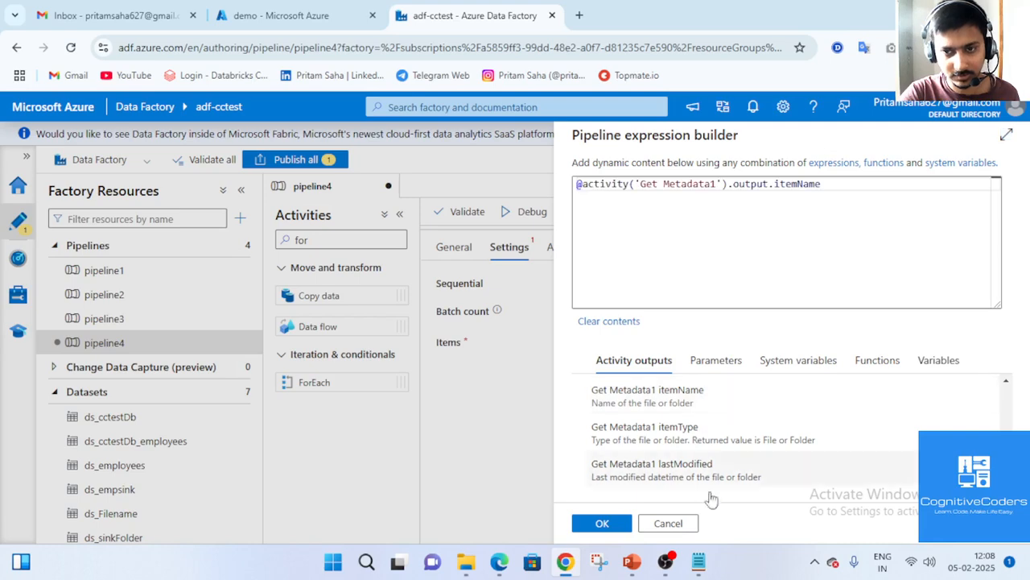
pyautogui.click(602, 524)
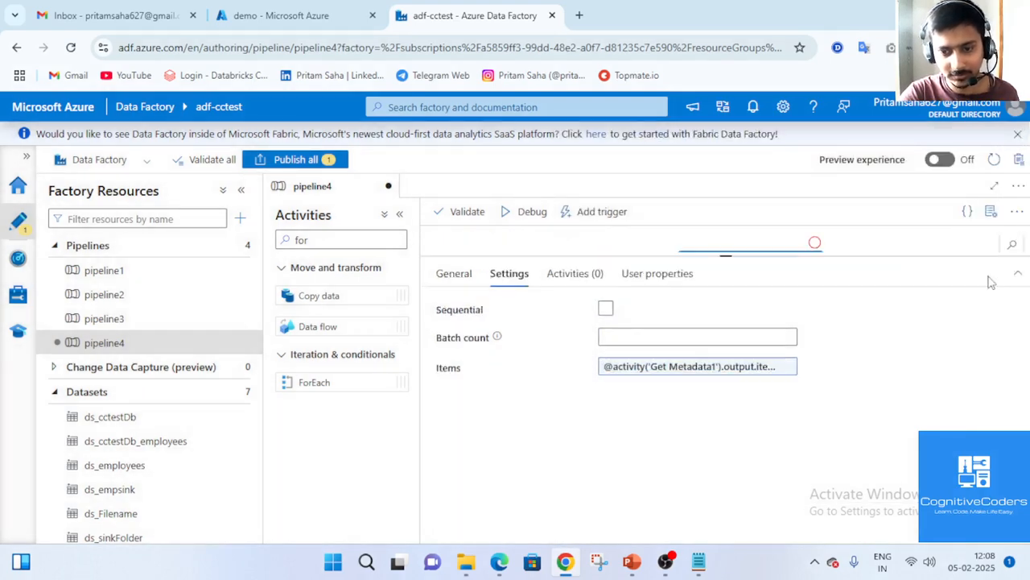
# - Check the name field of the child items in Notepad, then add an If Condition activity inside ForEach1 using the search term if
pyautogui.click(698, 561)
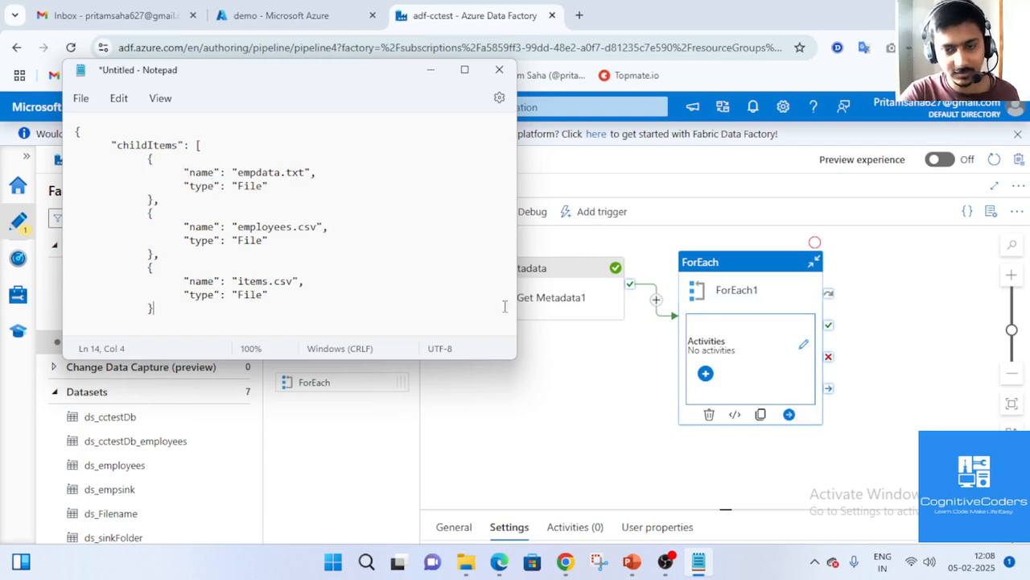
pyautogui.moveTo(187, 172); pyautogui.dragTo(244, 173)
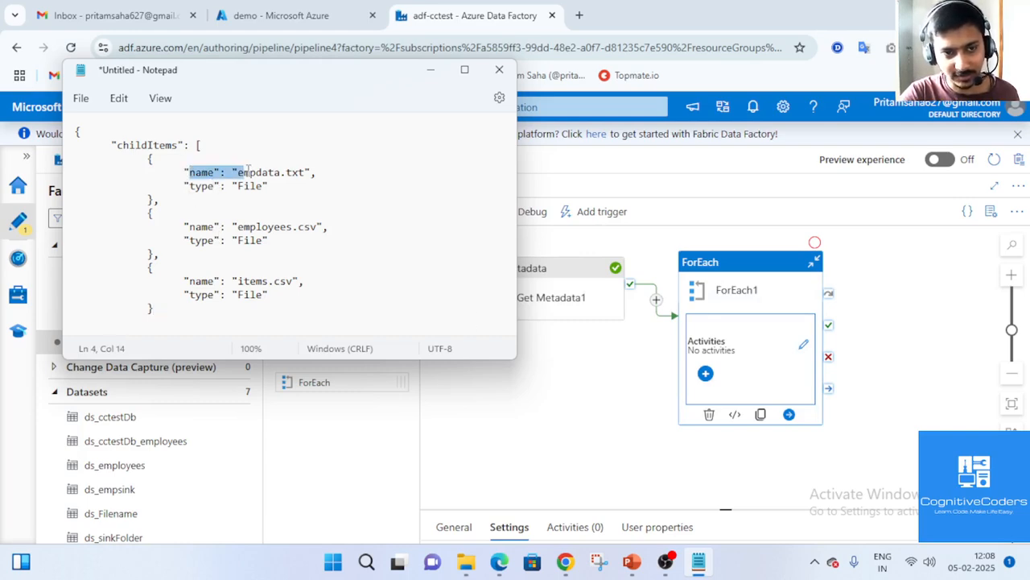
pyautogui.click(805, 346)
pyautogui.click(341, 237)
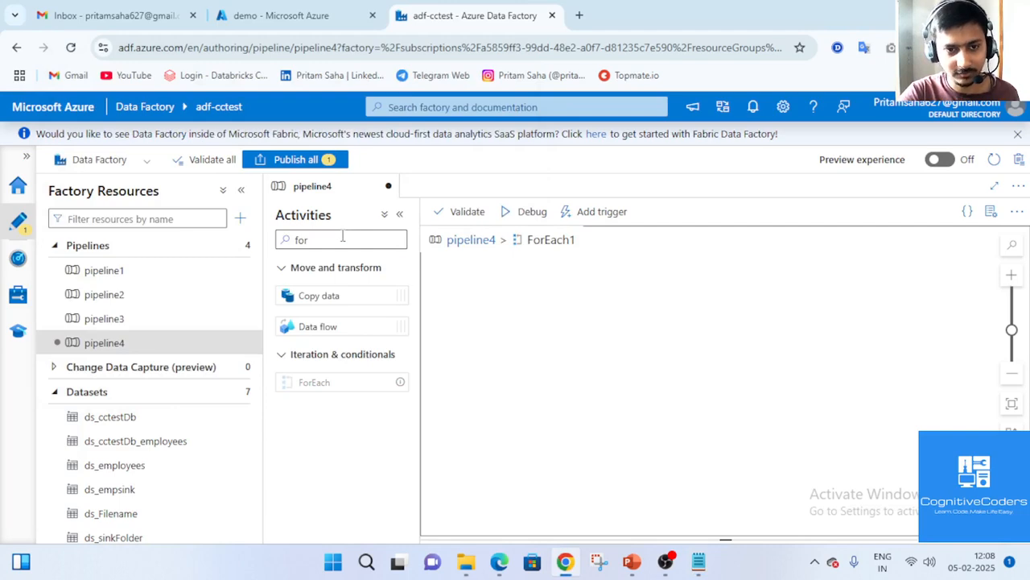
pyautogui.doubleClick(342, 236)
pyautogui.write('if')
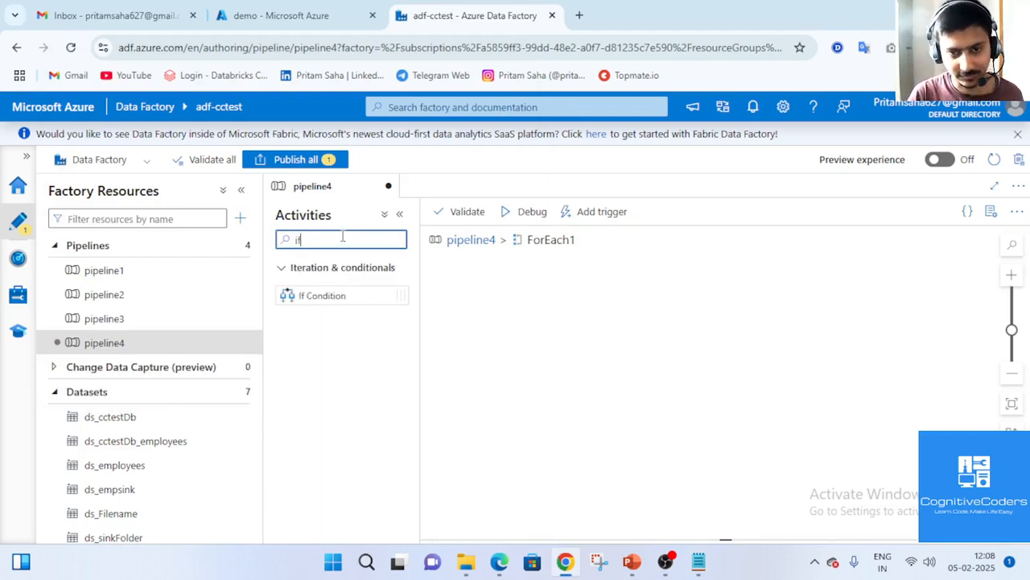
pyautogui.moveTo(313, 295); pyautogui.dragTo(638, 341)
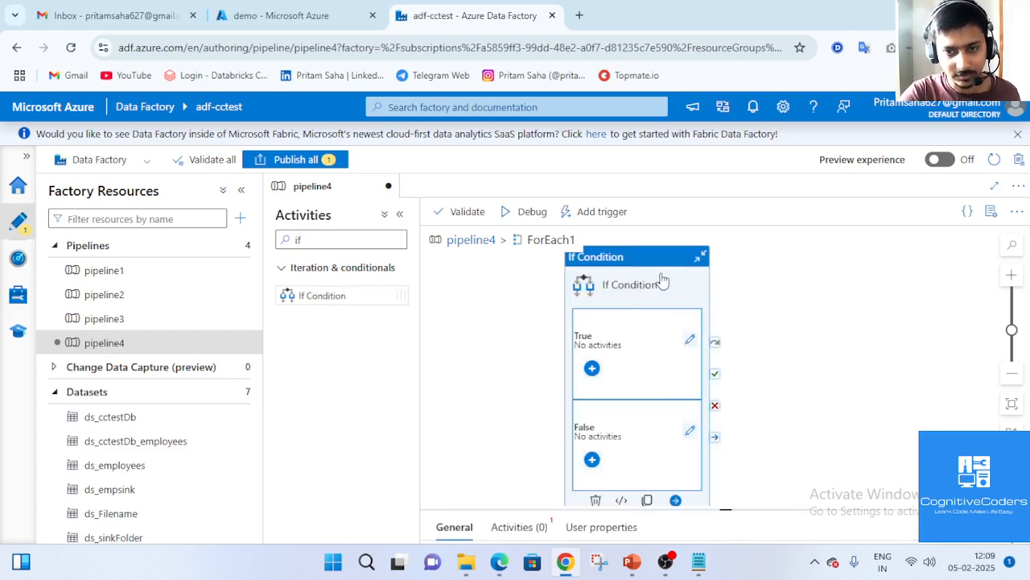
pyautogui.moveTo(663, 282); pyautogui.dragTo(680, 274)
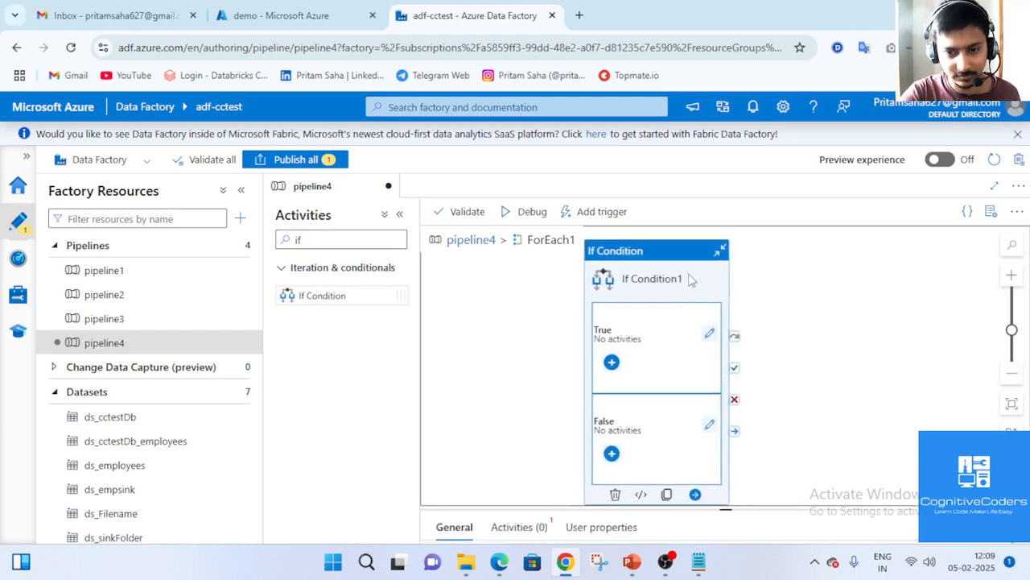
# - Begin If Condition1's expression with the contains(any, any) function, using the ForEach1 current item as its first argument
pyautogui.click(519, 527)
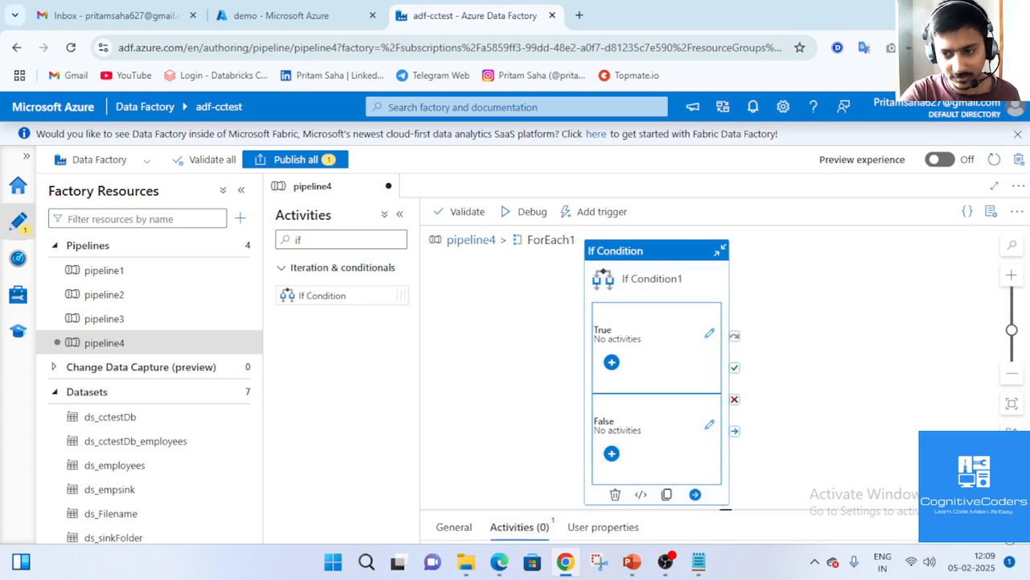
pyautogui.moveTo(726, 510); pyautogui.dragTo(726, 230)
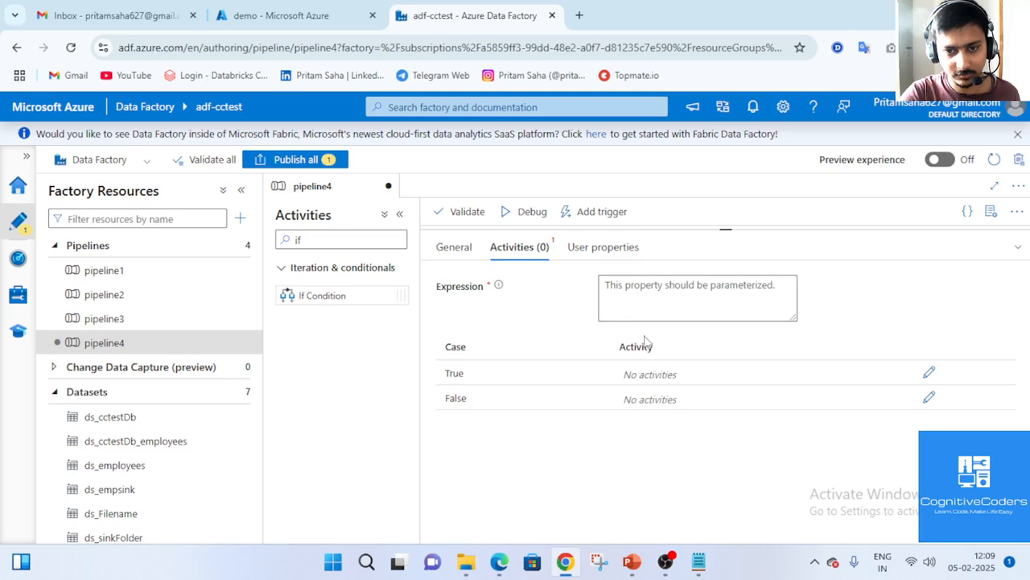
pyautogui.click(698, 318)
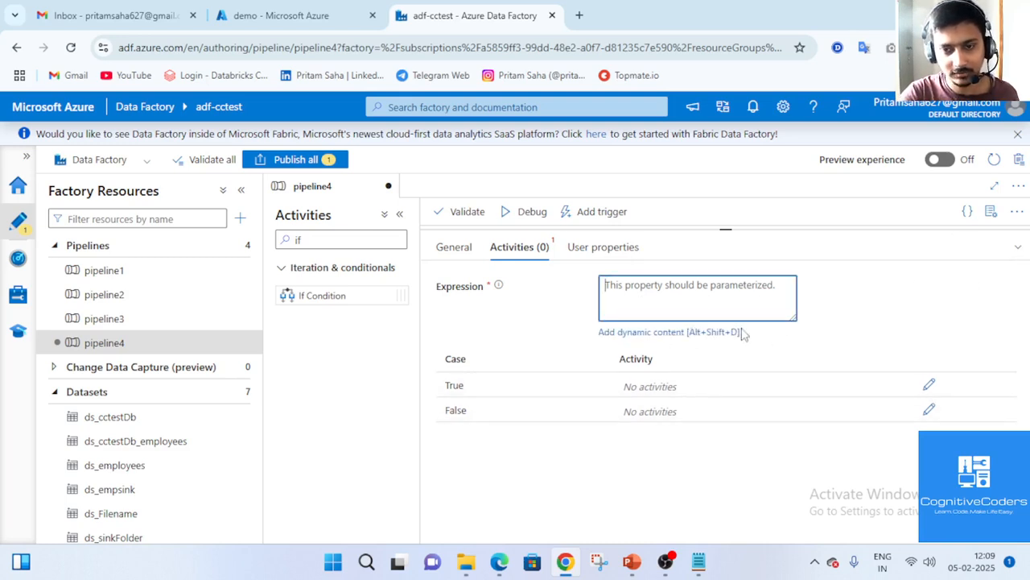
pyautogui.click(699, 332)
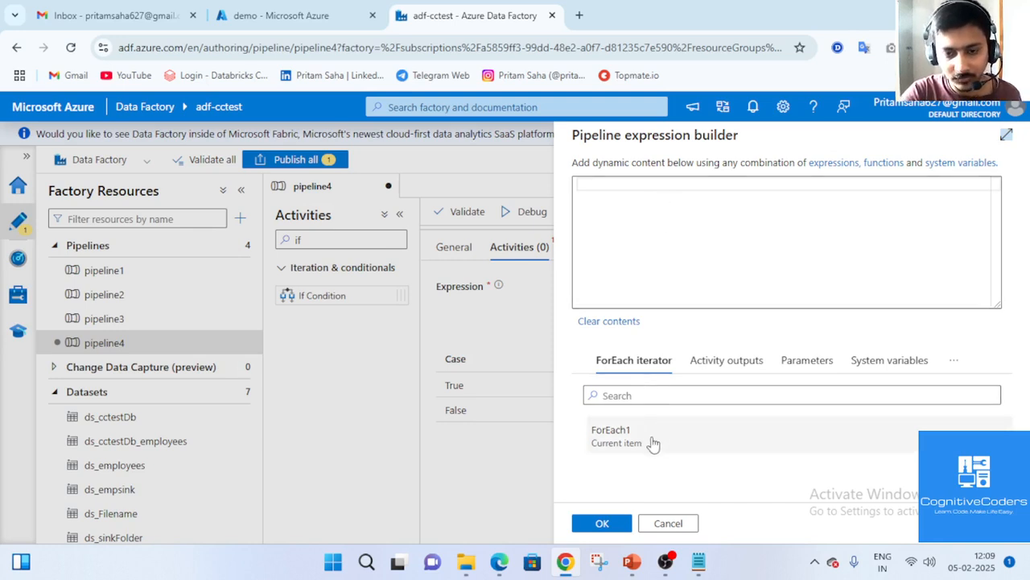
pyautogui.click(656, 213)
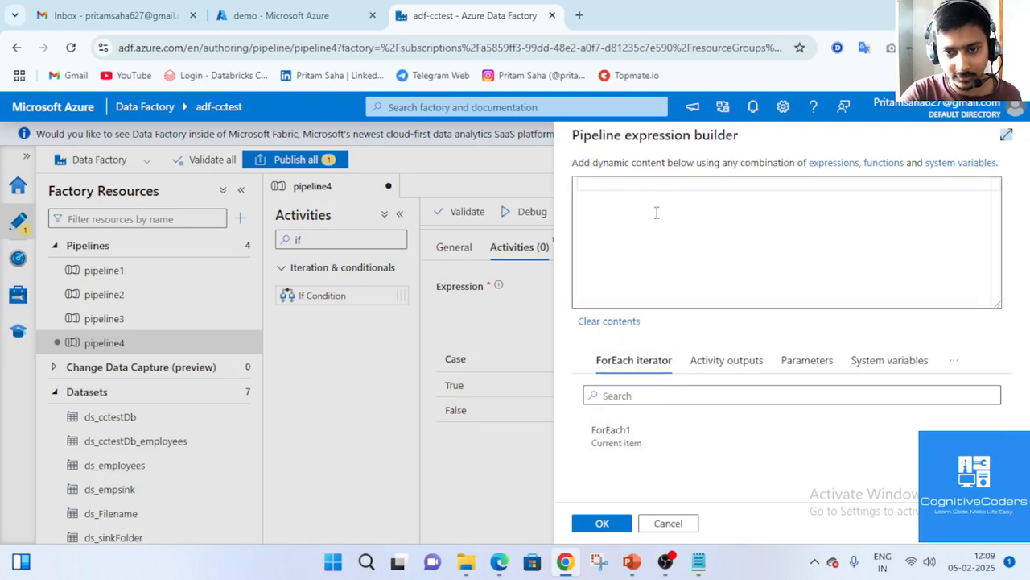
pyautogui.write('@')
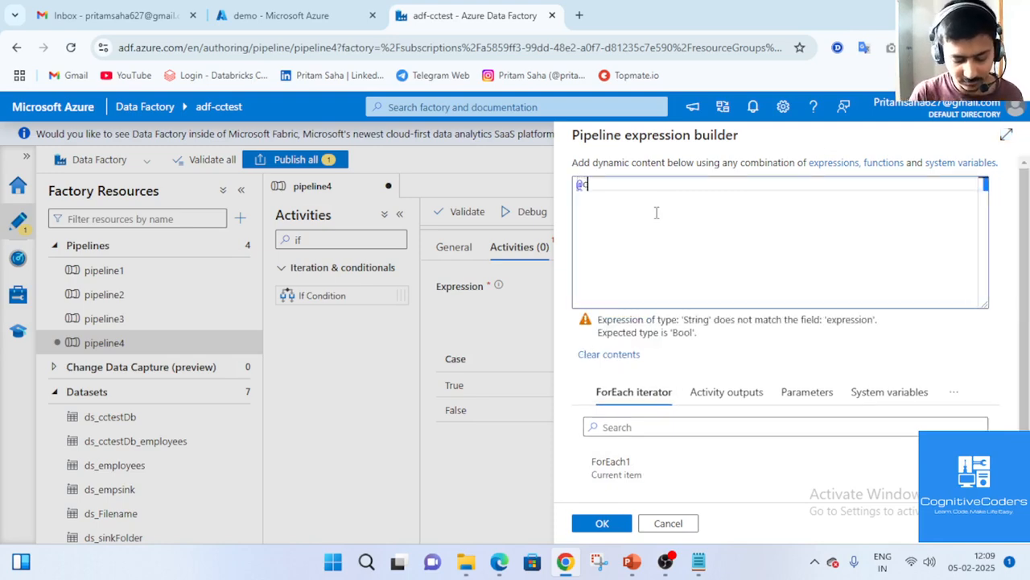
pyautogui.write('con')
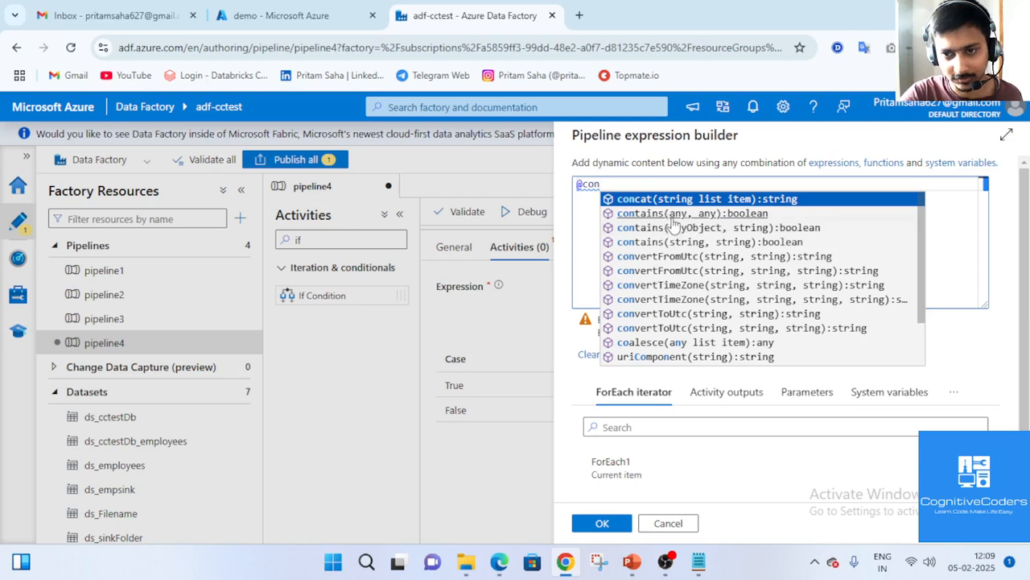
pyautogui.click(681, 211)
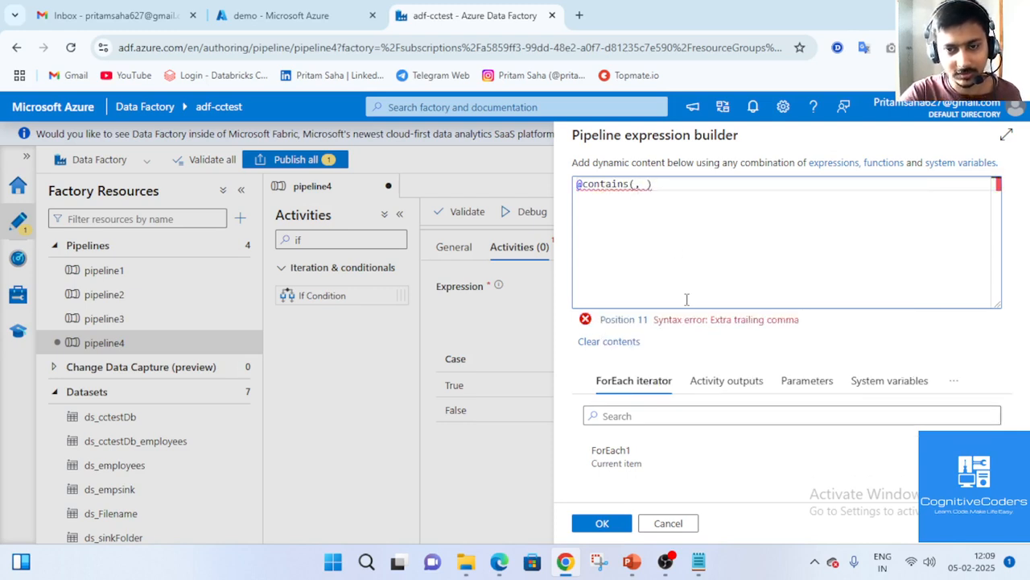
pyautogui.click(644, 455)
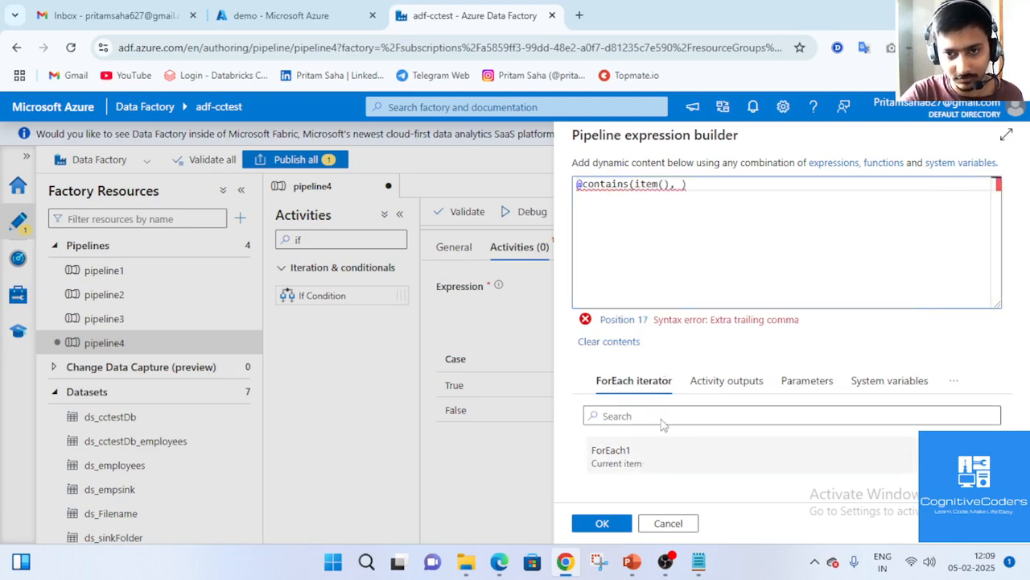
pyautogui.moveTo(675, 185)
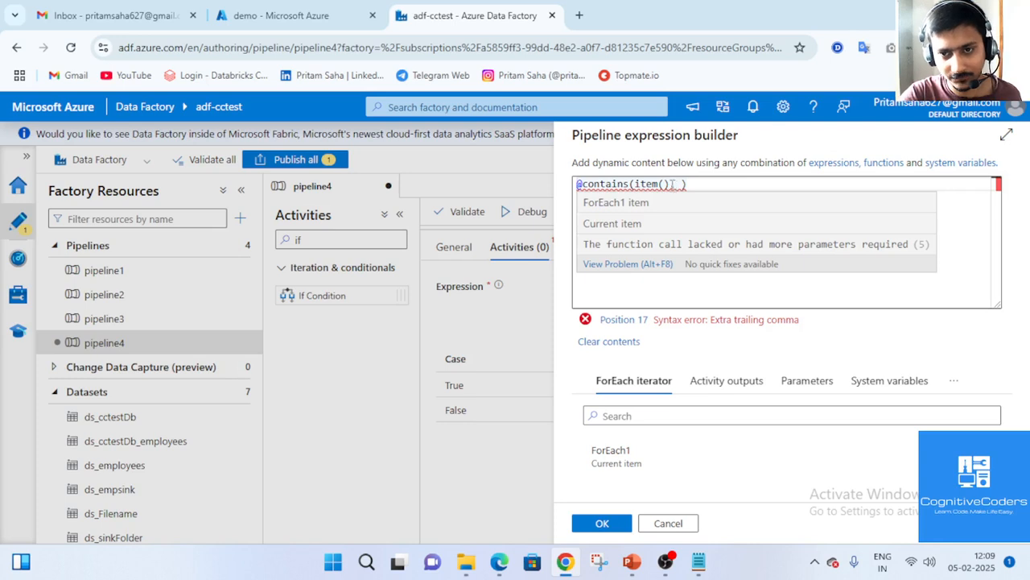
pyautogui.click(698, 561)
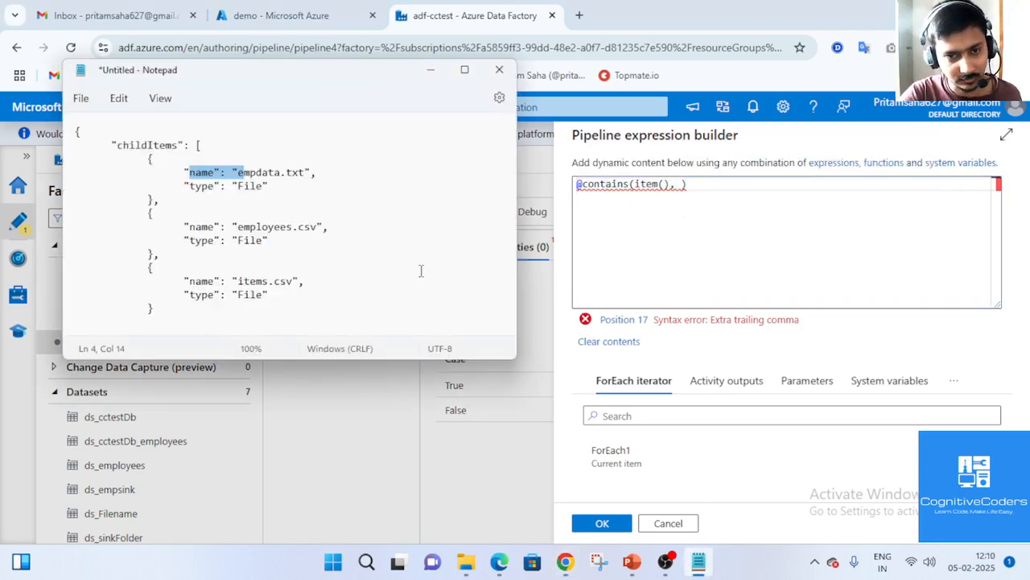
pyautogui.click(207, 174)
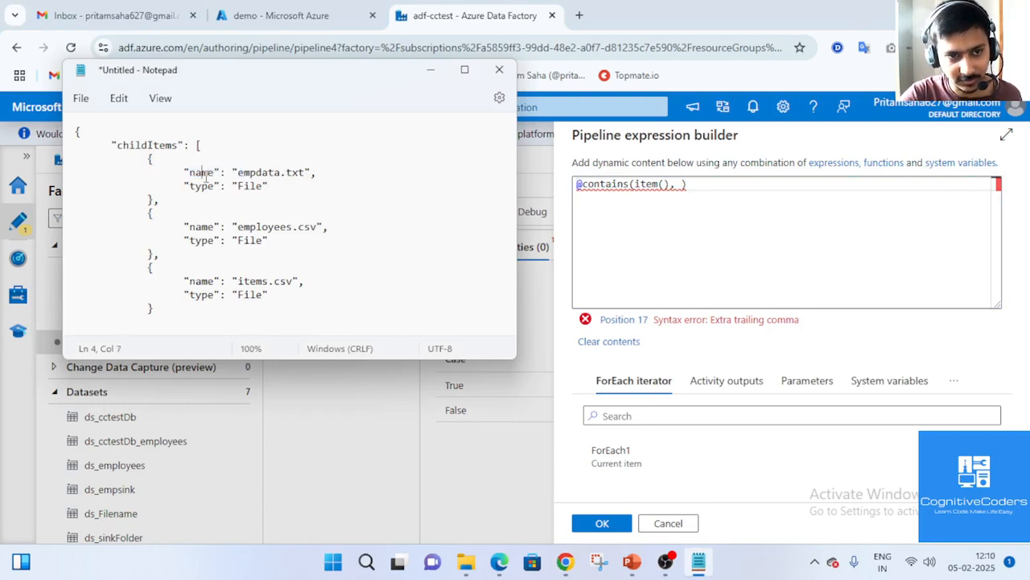
pyautogui.click(431, 70)
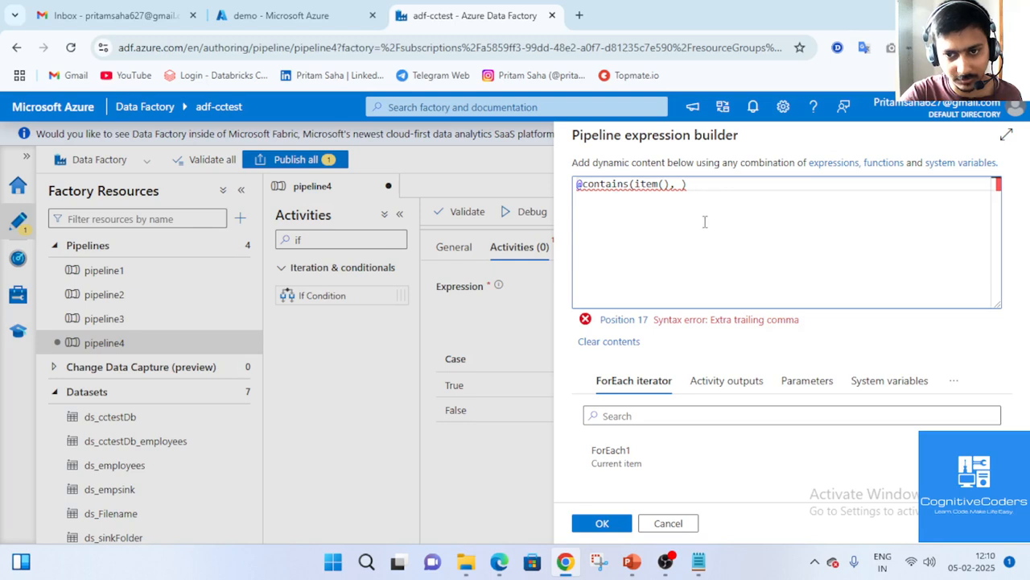
pyautogui.write('name')
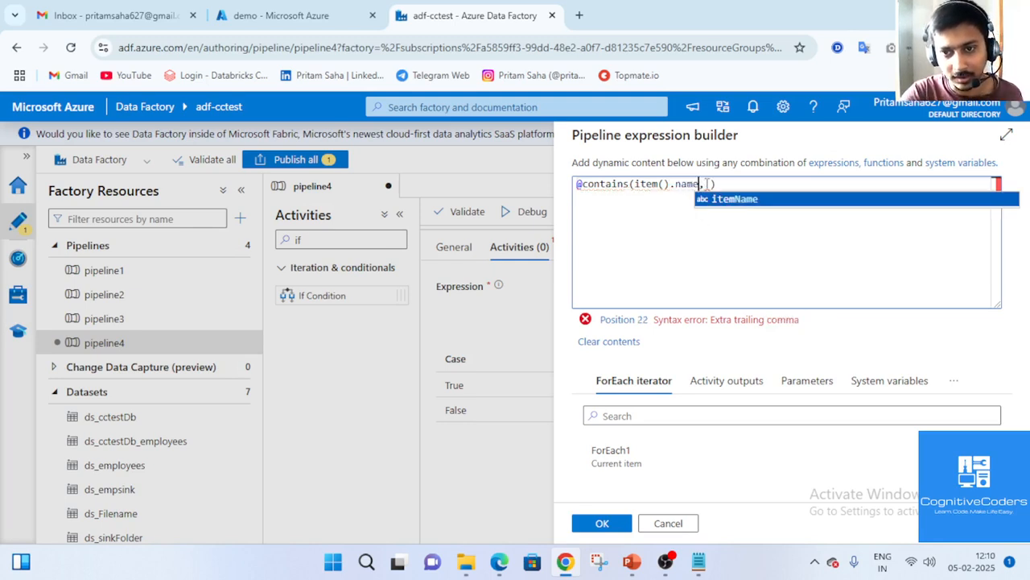
pyautogui.click(708, 185)
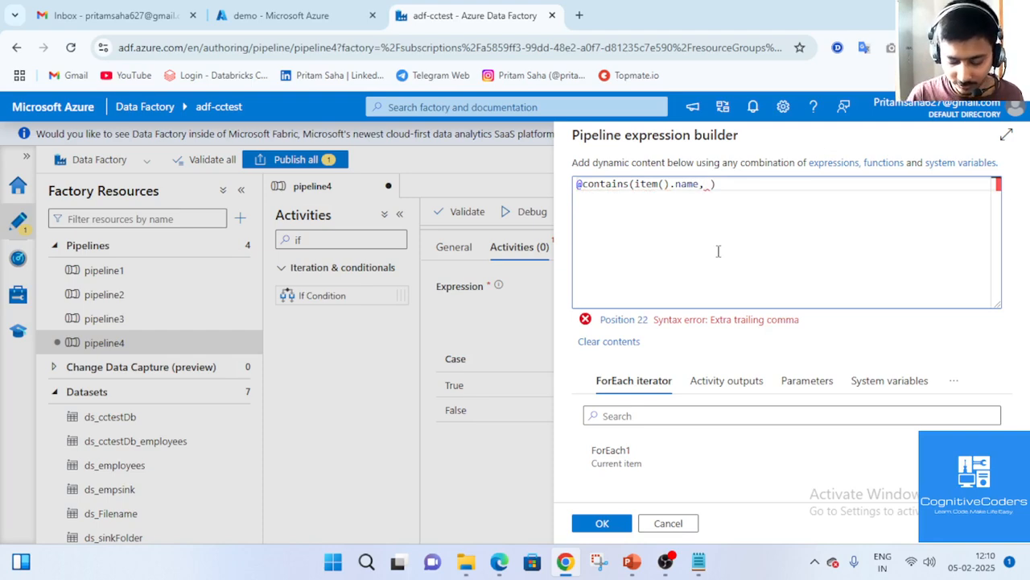
pyautogui.write("'.csv")
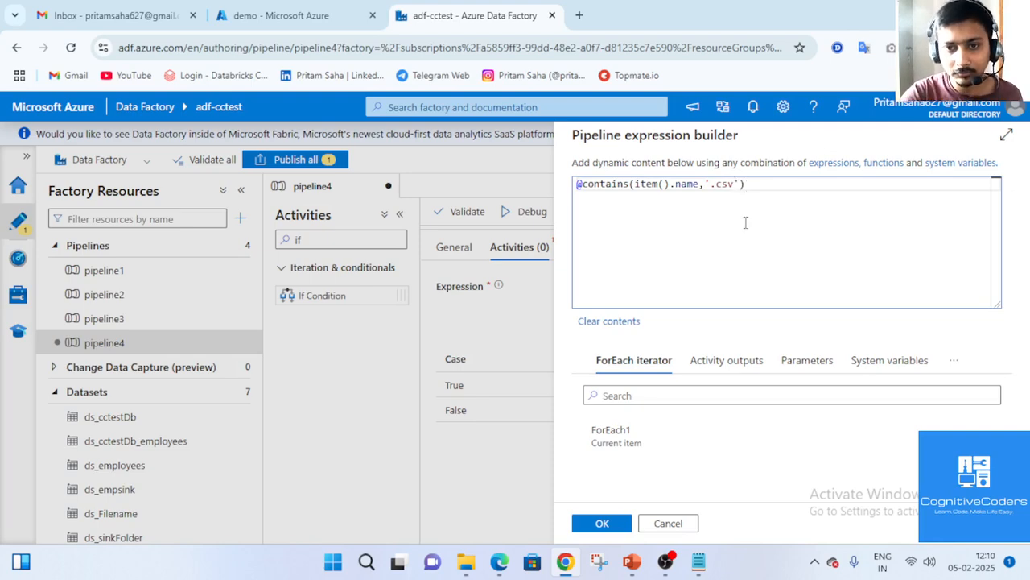
pyautogui.click(602, 524)
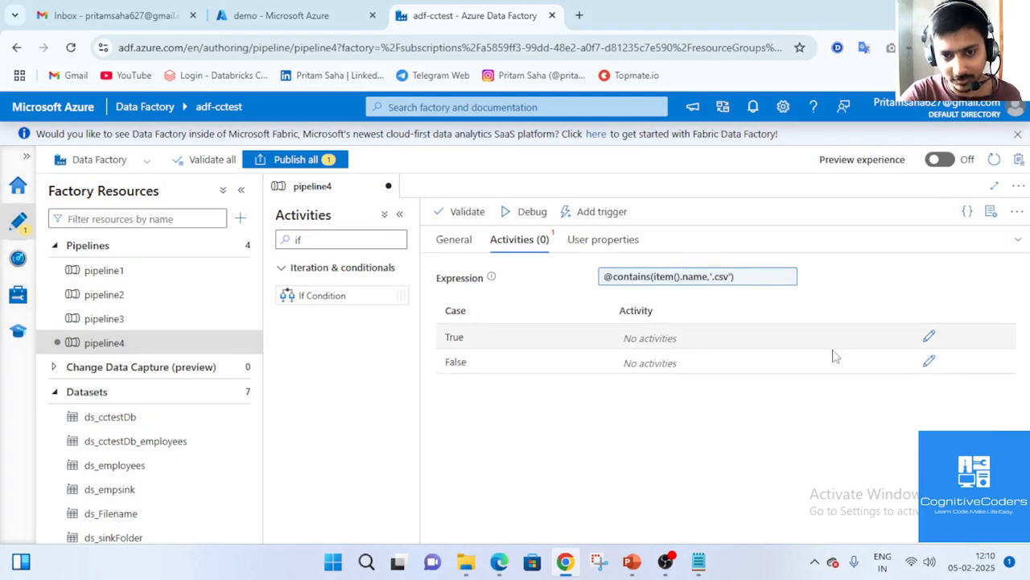
# - Open If Condition1's True activities and add a Wait activity there, found with the search term w
pyautogui.click(930, 338)
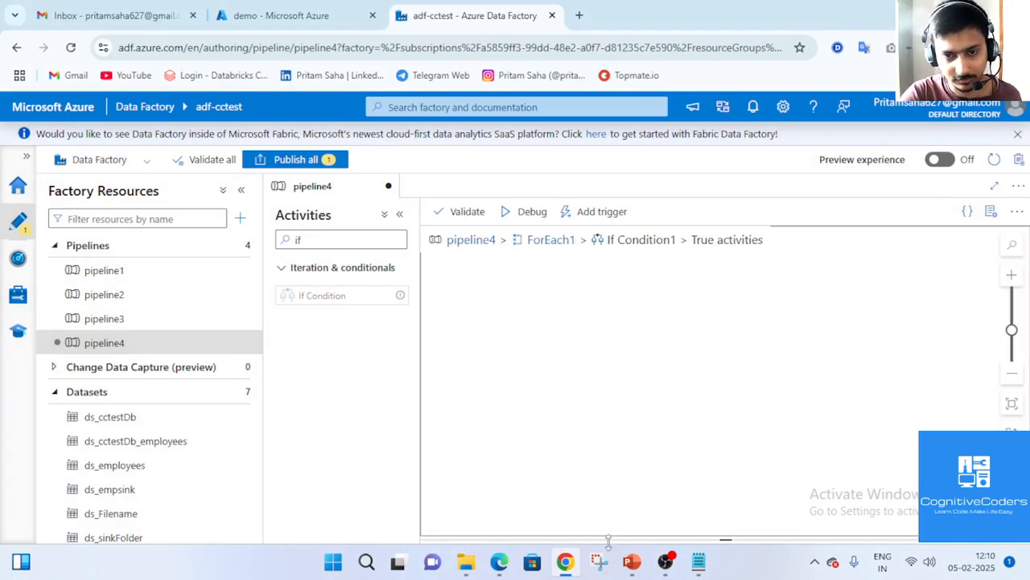
pyautogui.click(306, 239)
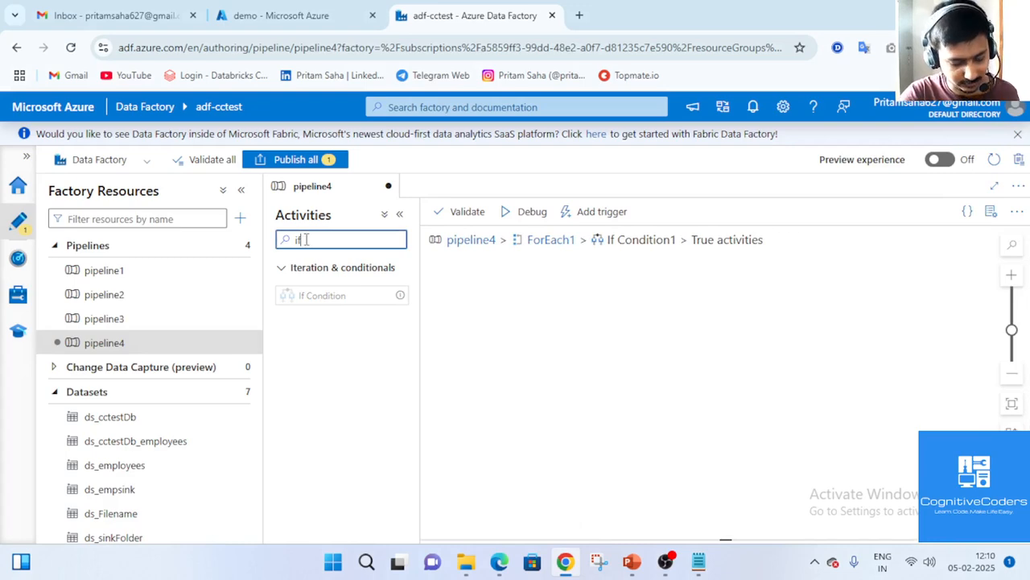
pyautogui.write('w')
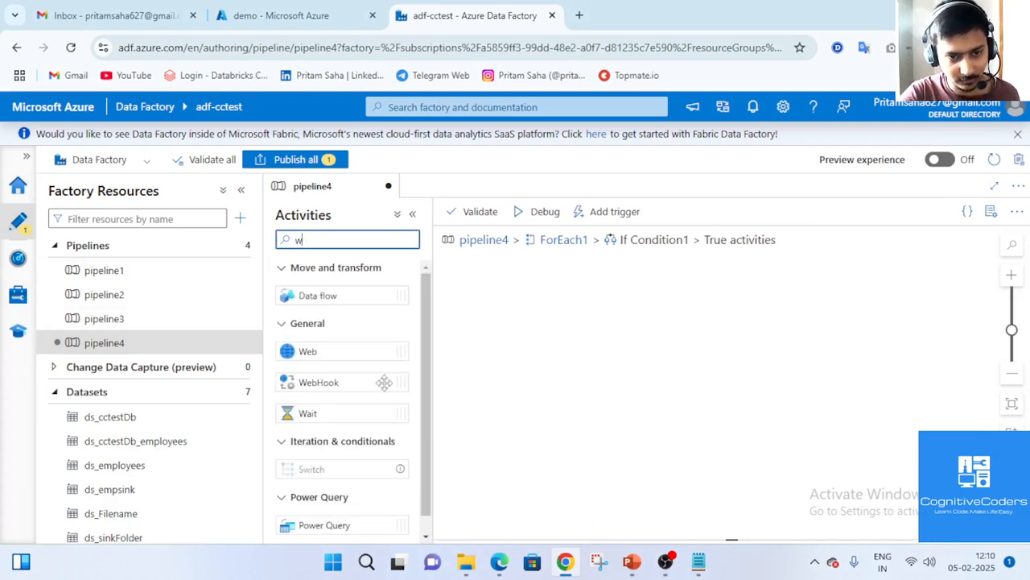
pyautogui.moveTo(335, 407); pyautogui.dragTo(626, 317)
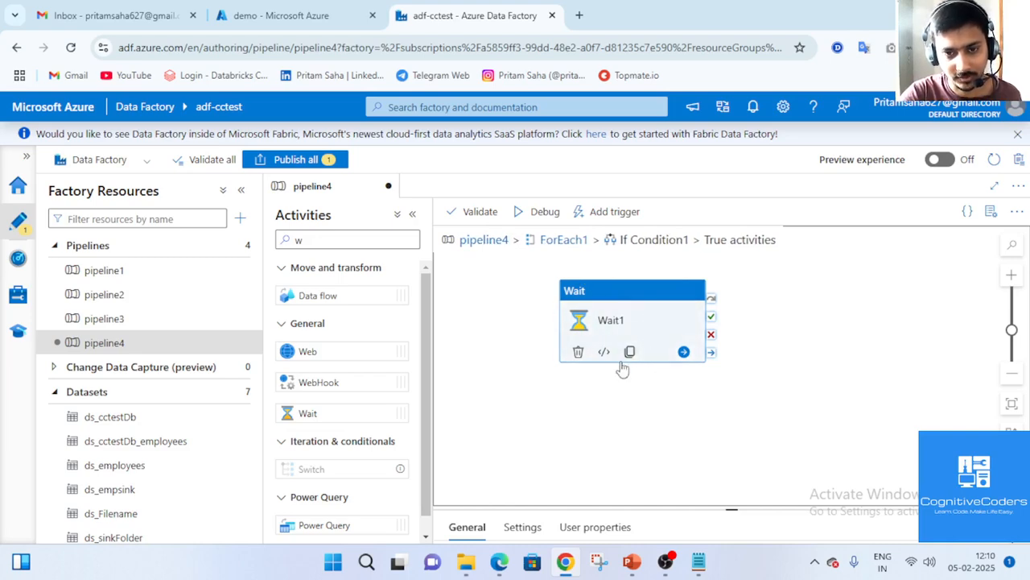
# - Return from If Condition1's True activities to the top-level canvas of pipeline4 and start a debug run
pyautogui.click(494, 241)
pyautogui.moveTo(677, 384); pyautogui.dragTo(677, 376)
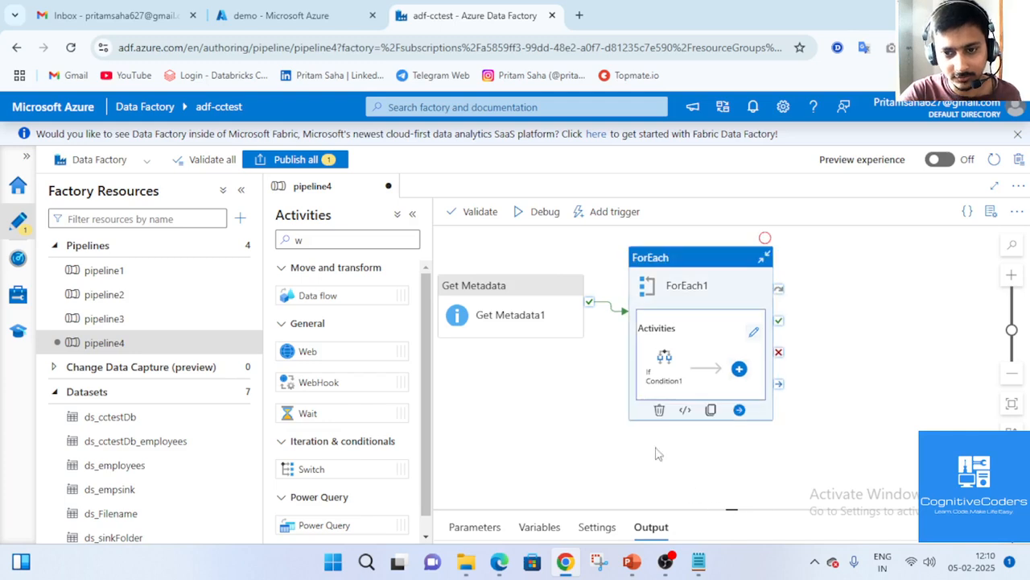
pyautogui.moveTo(658, 453); pyautogui.dragTo(779, 438)
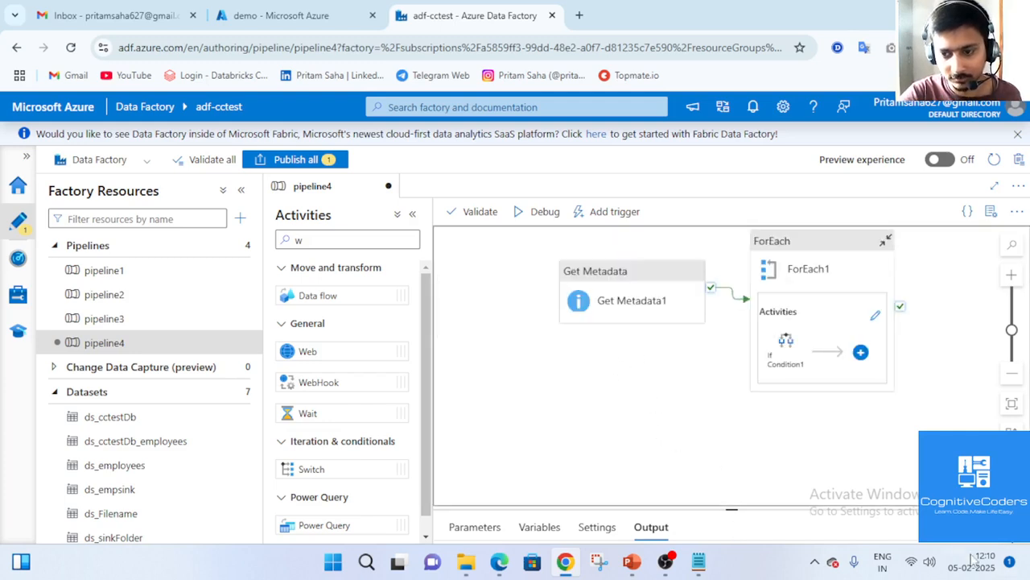
pyautogui.click(523, 215)
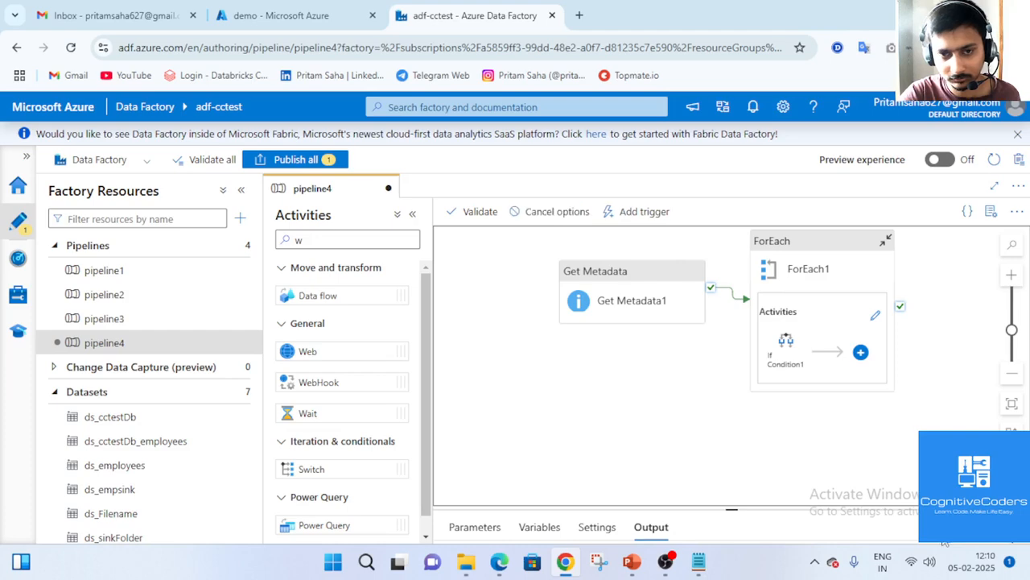
# - Check the files in the source folder of the demo container, then return to the adf-cctest data factory
pyautogui.click(283, 14)
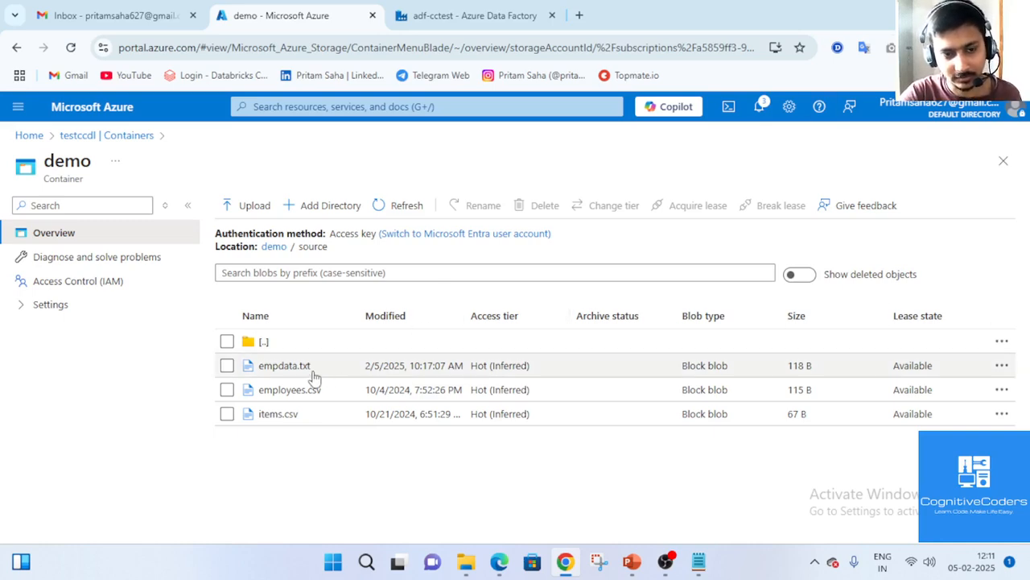
pyautogui.click(938, 14)
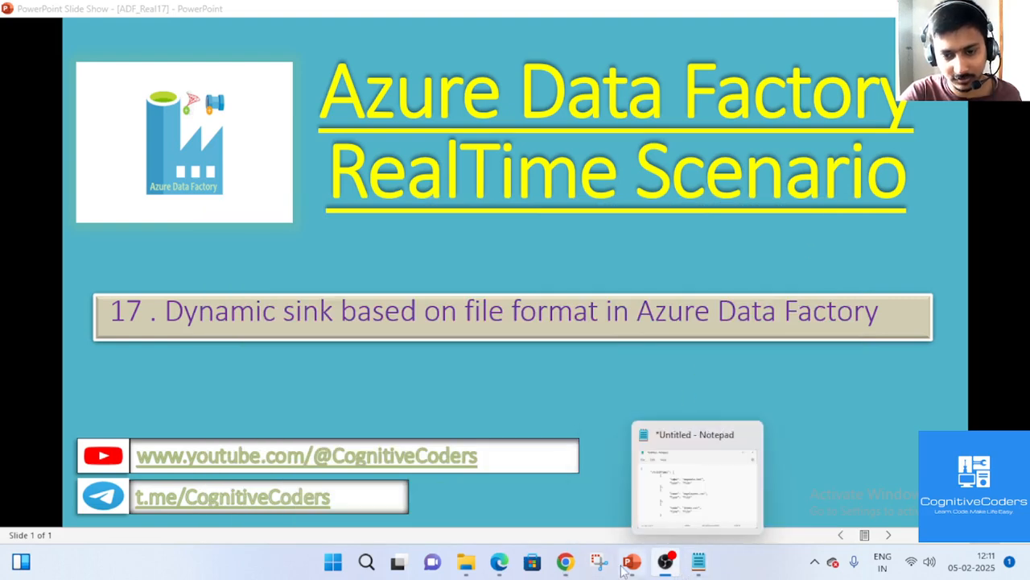
pyautogui.click(565, 561)
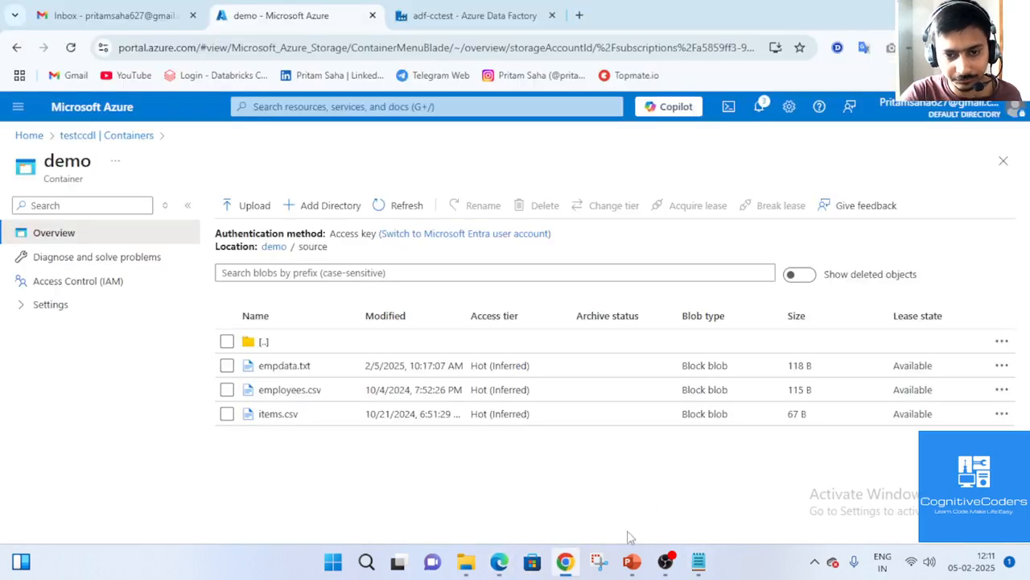
pyautogui.click(476, 8)
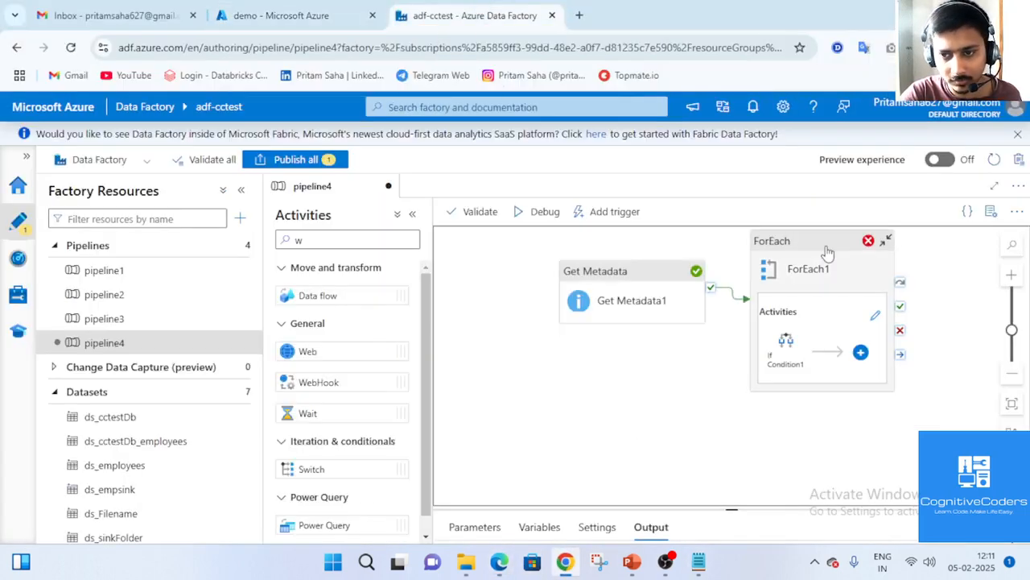
# - Examine the debug output of pipeline4 and read the error details for the ForEach1 activity
pyautogui.click(1017, 527)
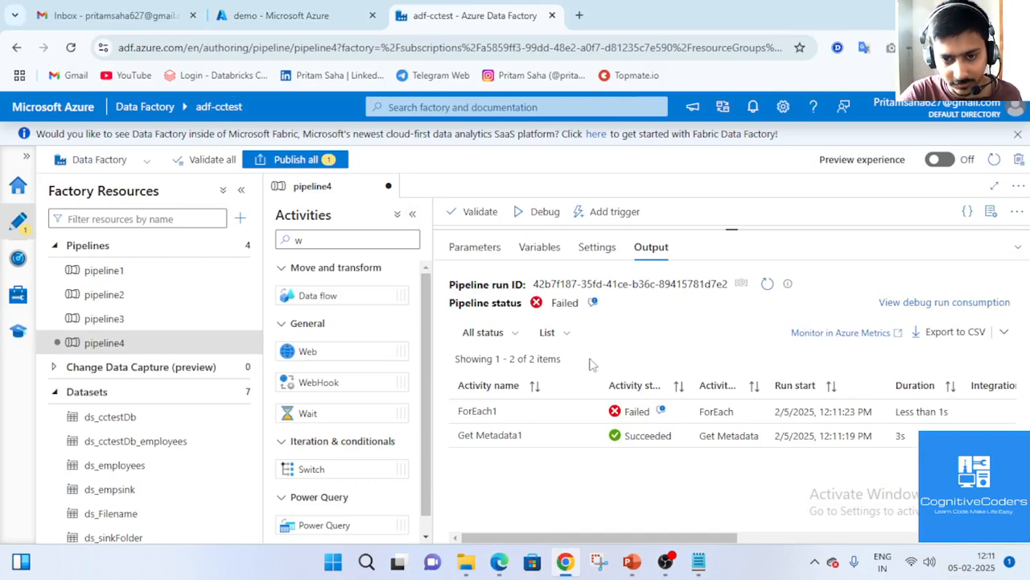
pyautogui.click(660, 411)
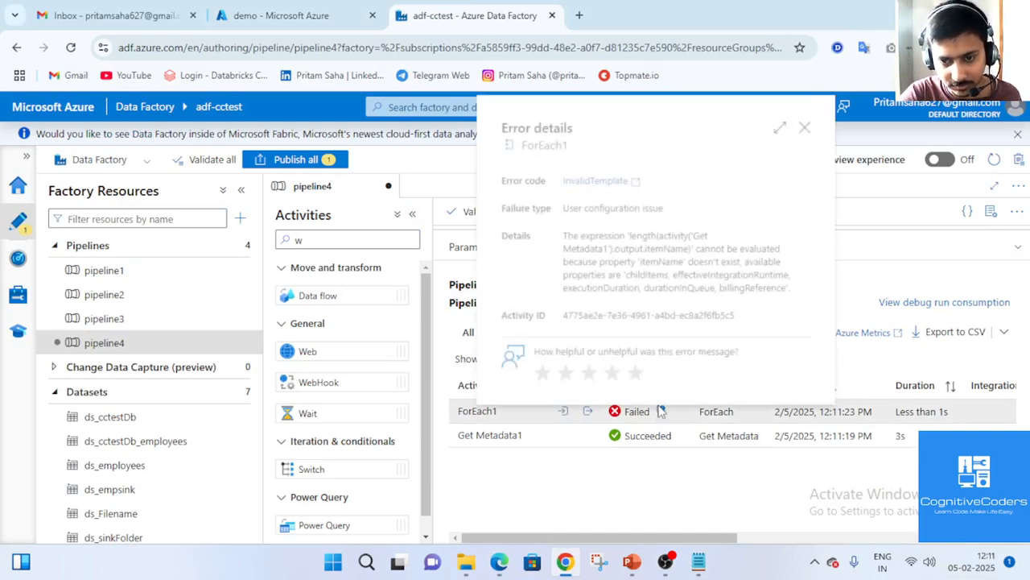
pyautogui.click(644, 251)
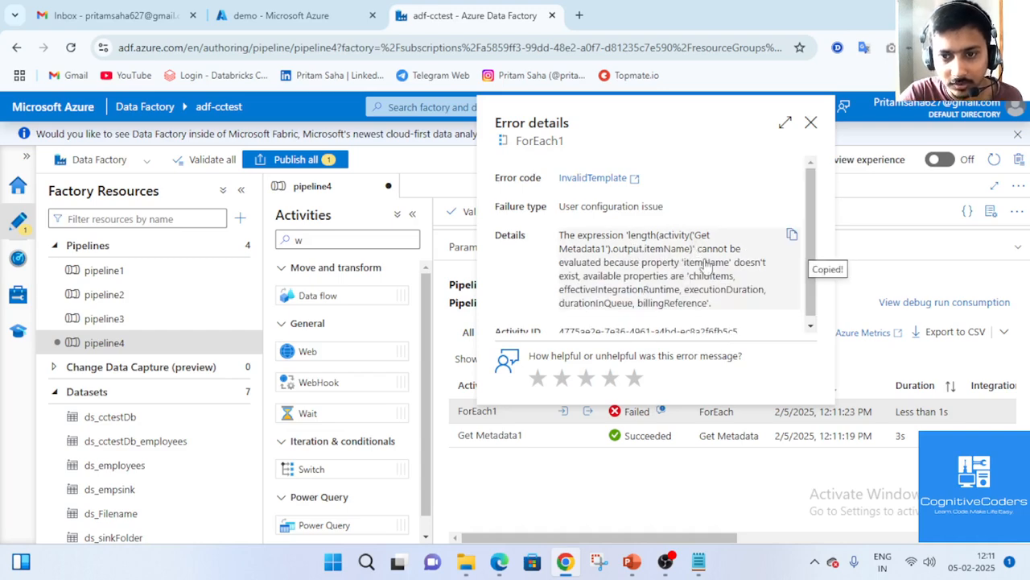
pyautogui.click(811, 122)
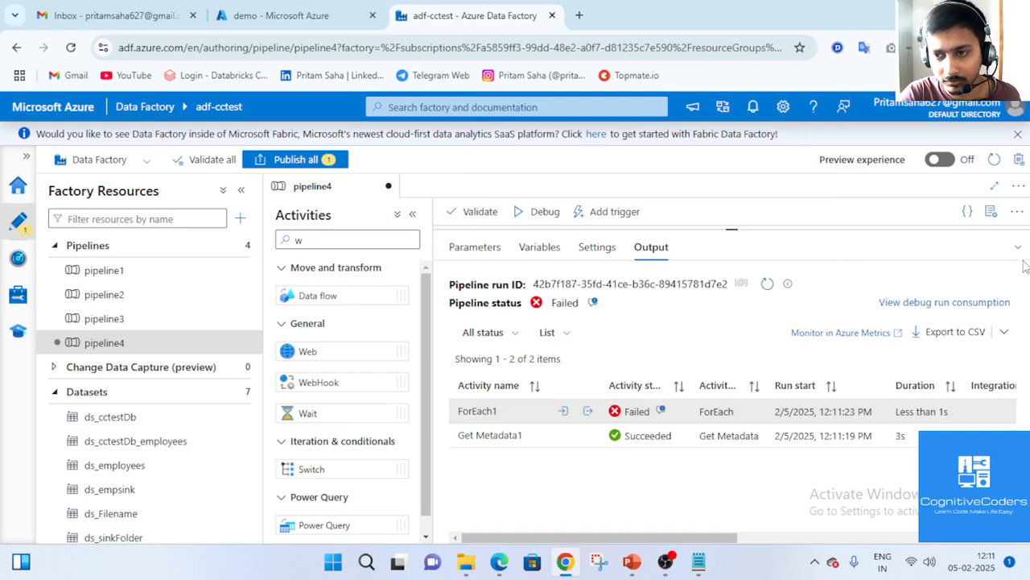
pyautogui.click(1017, 246)
# - Open ForEach1's Items setting in the expression builder and check which Get Metadata1 output property it references
pyautogui.click(782, 269)
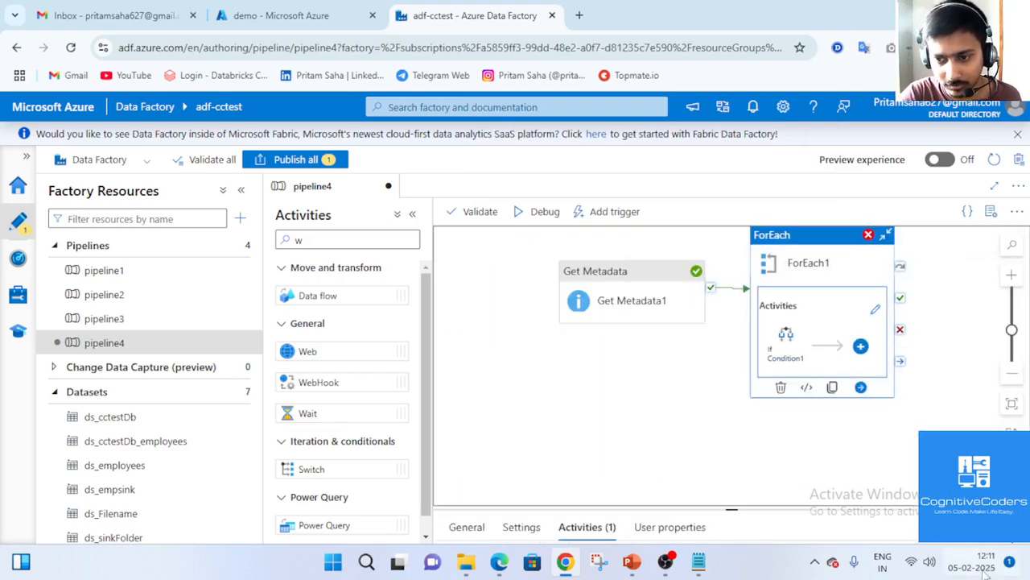
pyautogui.click(1016, 526)
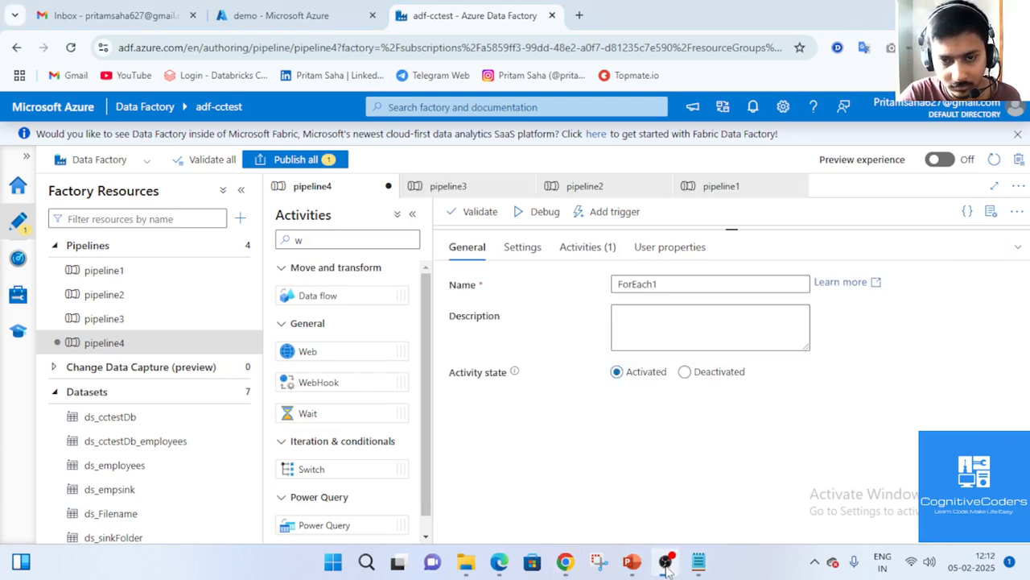
pyautogui.click(666, 566)
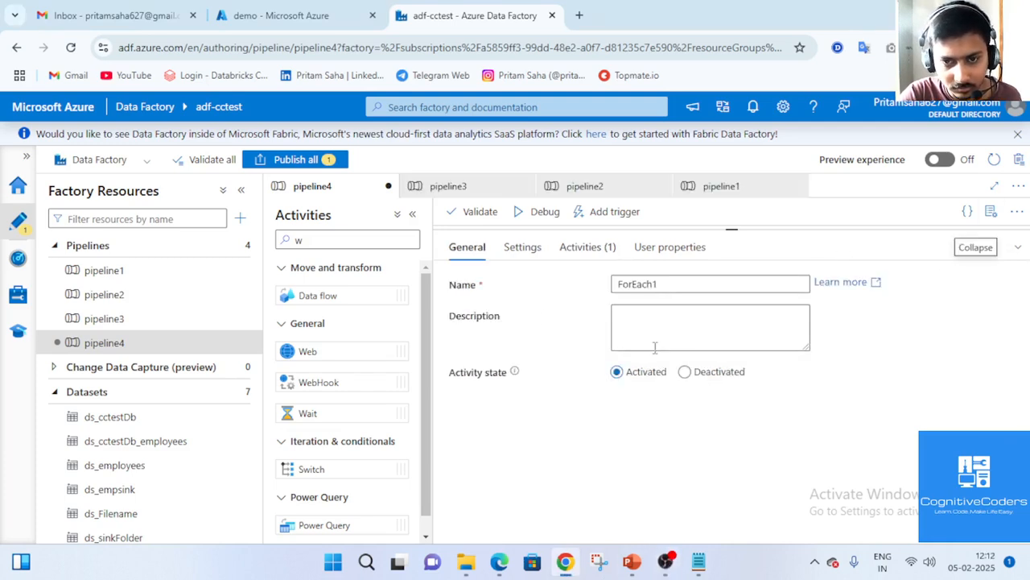
pyautogui.click(587, 247)
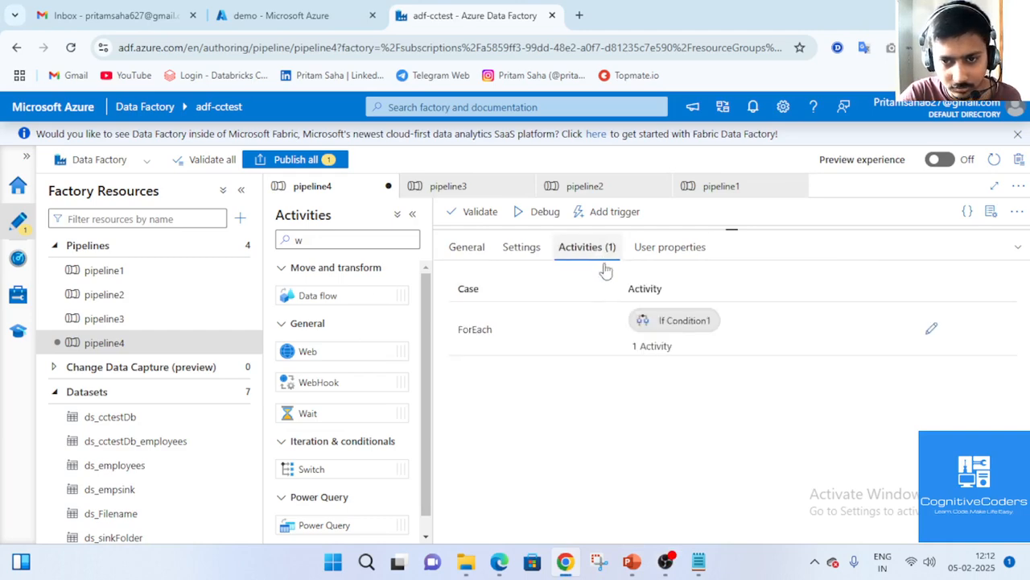
pyautogui.click(540, 252)
pyautogui.click(690, 342)
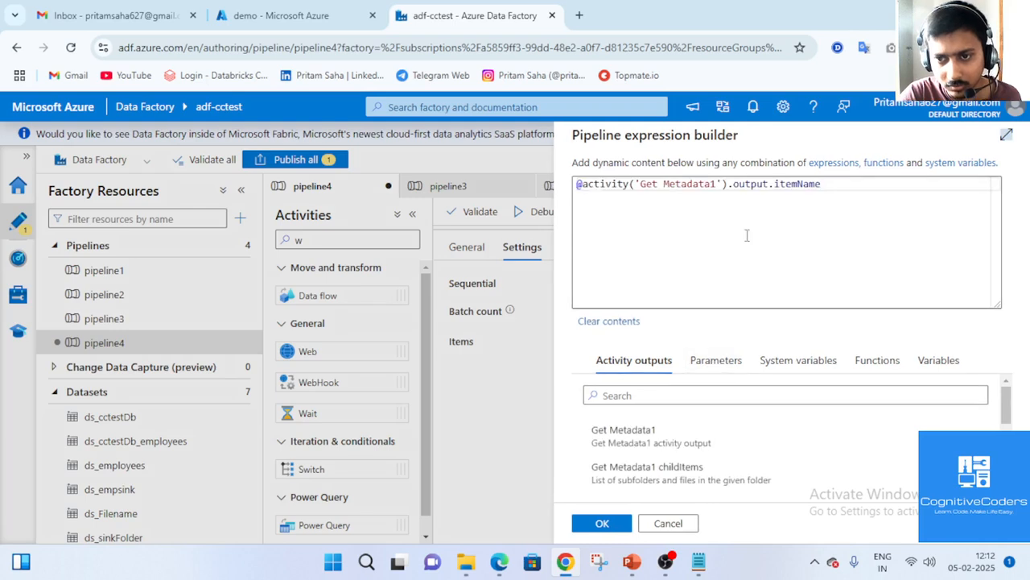
pyautogui.moveTo(834, 184); pyautogui.dragTo(775, 185)
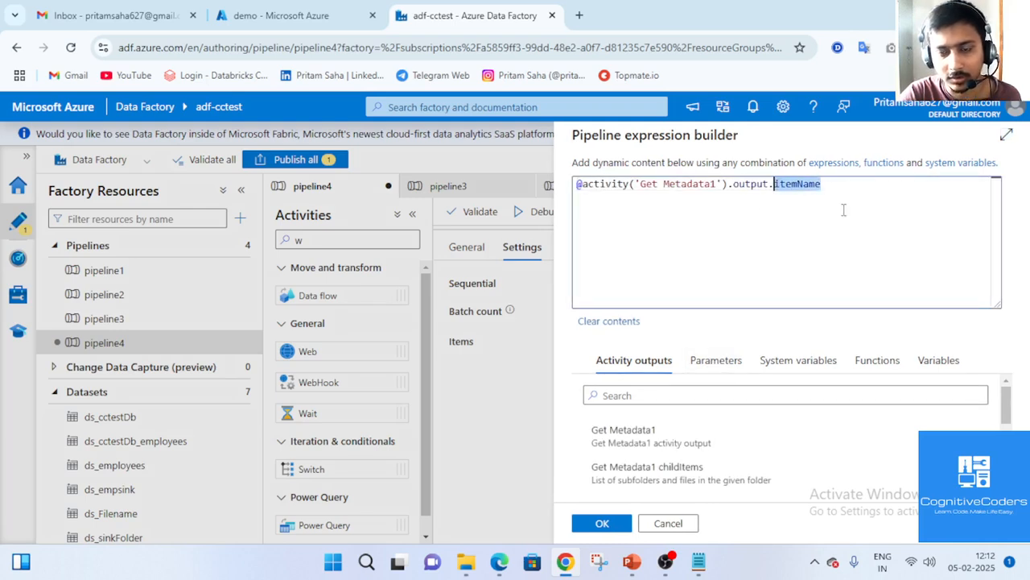
pyautogui.click(837, 183)
pyautogui.moveTo(837, 183); pyautogui.dragTo(577, 199)
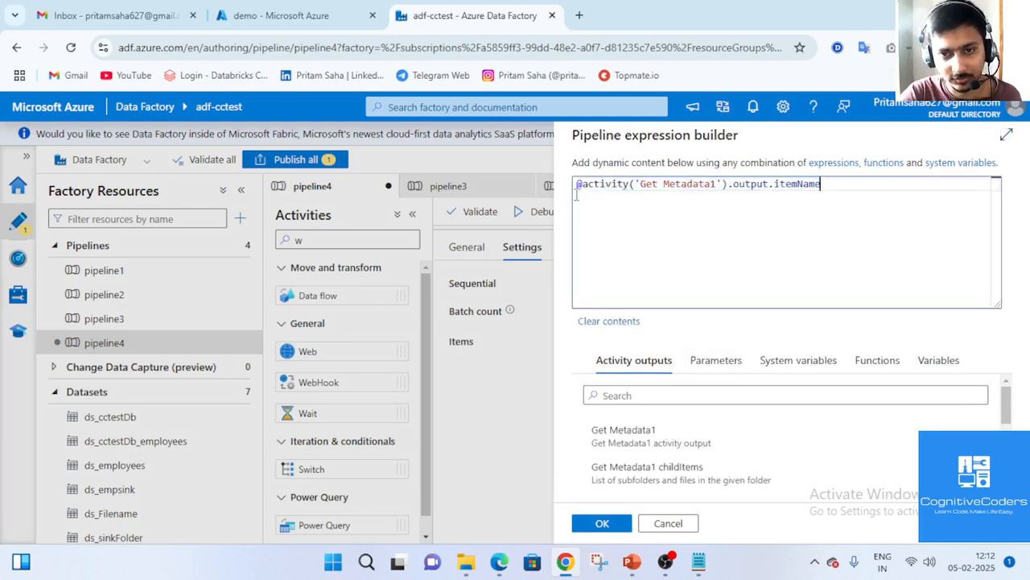
pyautogui.hotkey('ctrl', 'a')
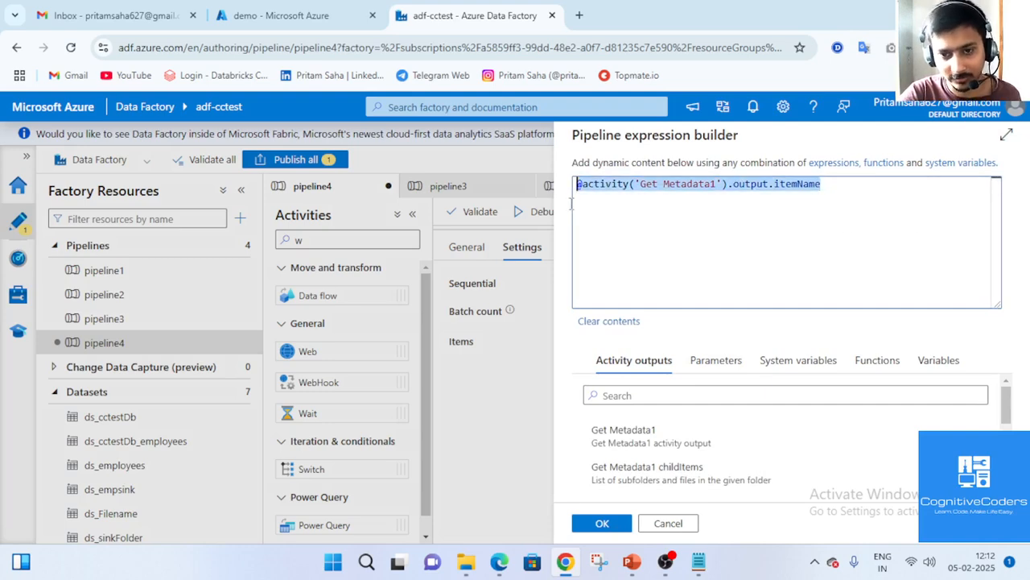
pyautogui.click(699, 561)
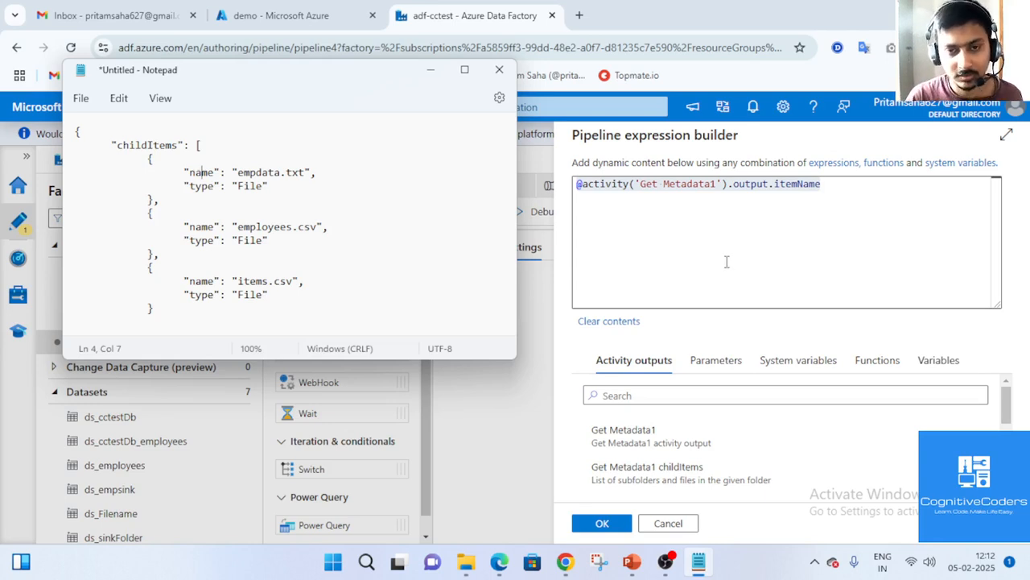
pyautogui.press('BackSpace')
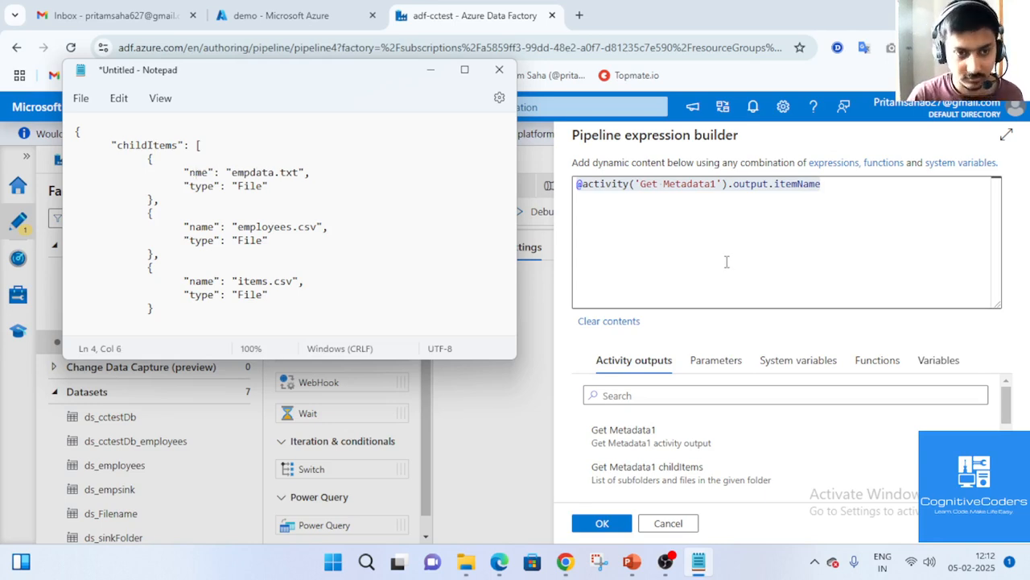
pyautogui.write('a')
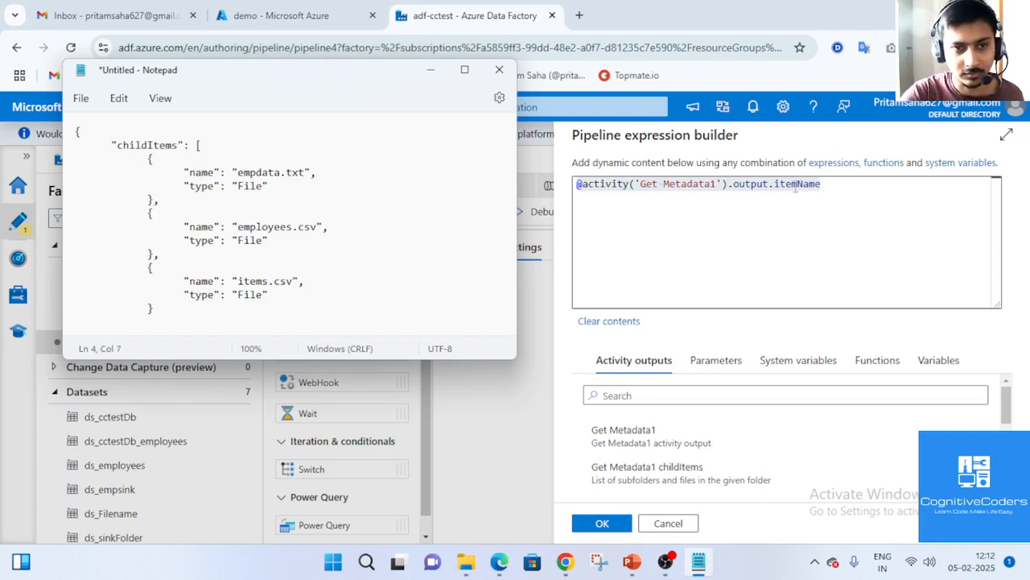
pyautogui.click(795, 186)
pyautogui.hotkey('ctrl', 'a')
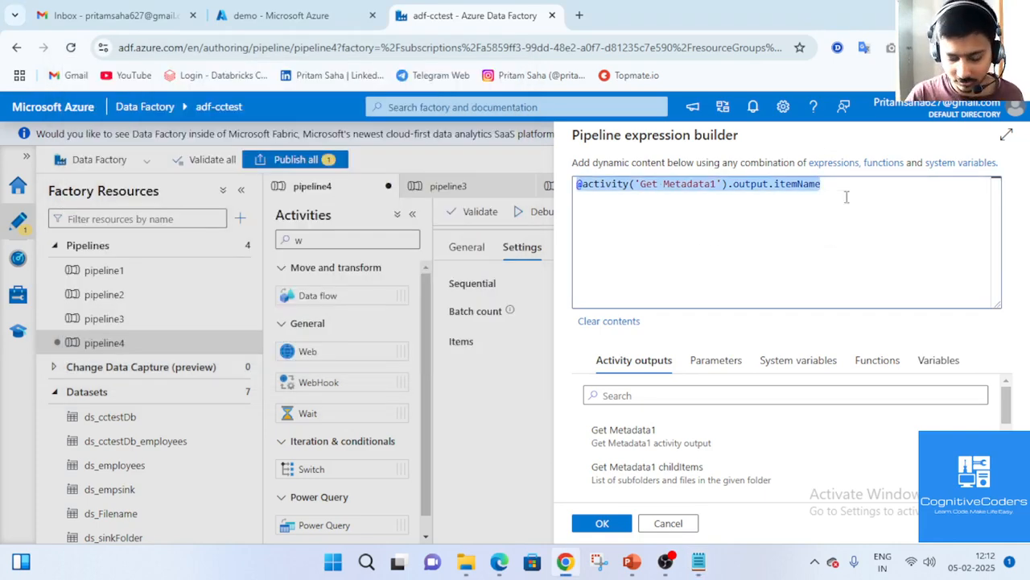
pyautogui.press('BackSpace')
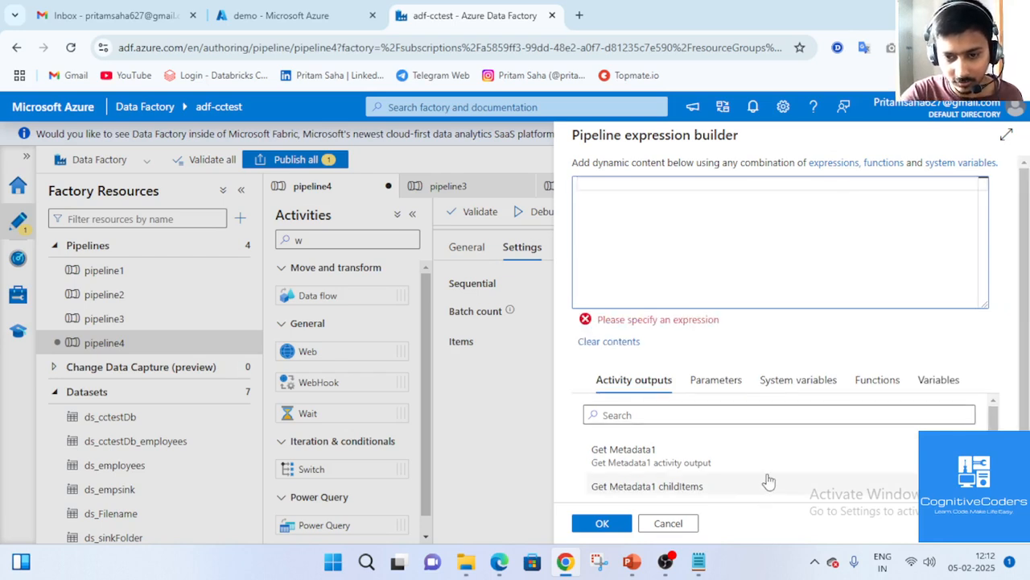
pyautogui.scroll(-1, 767, 481)
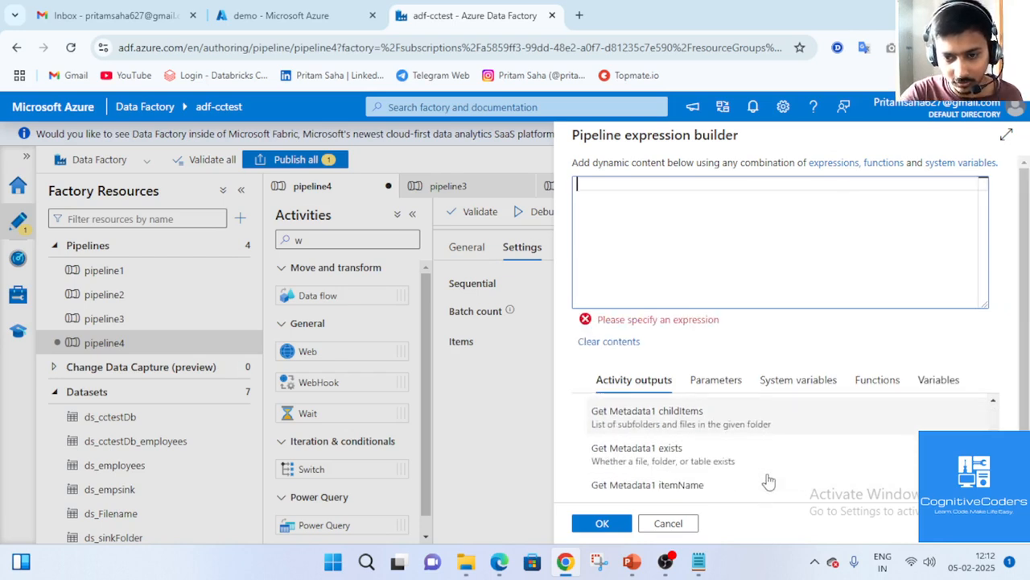
pyautogui.click(711, 421)
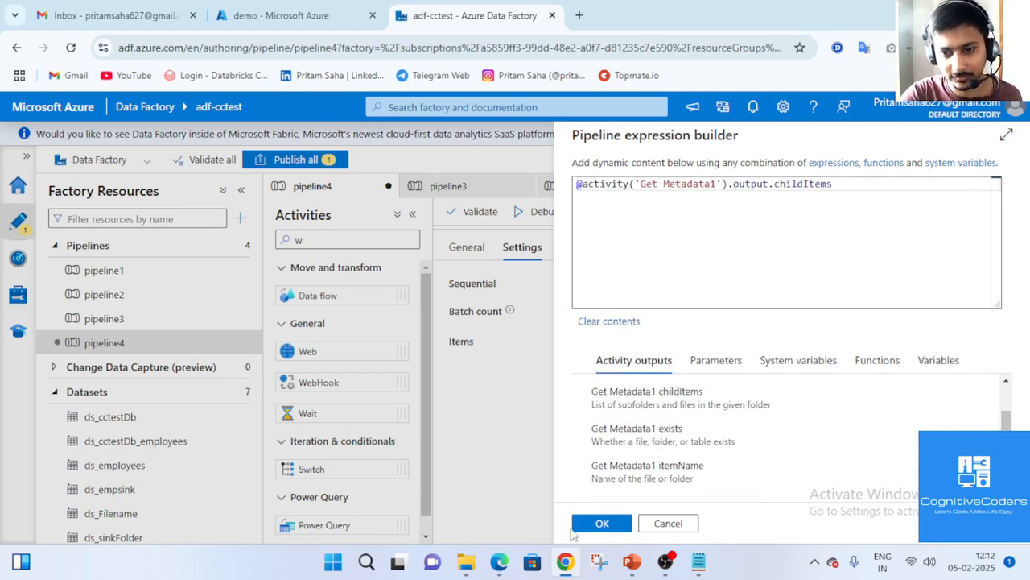
pyautogui.click(603, 524)
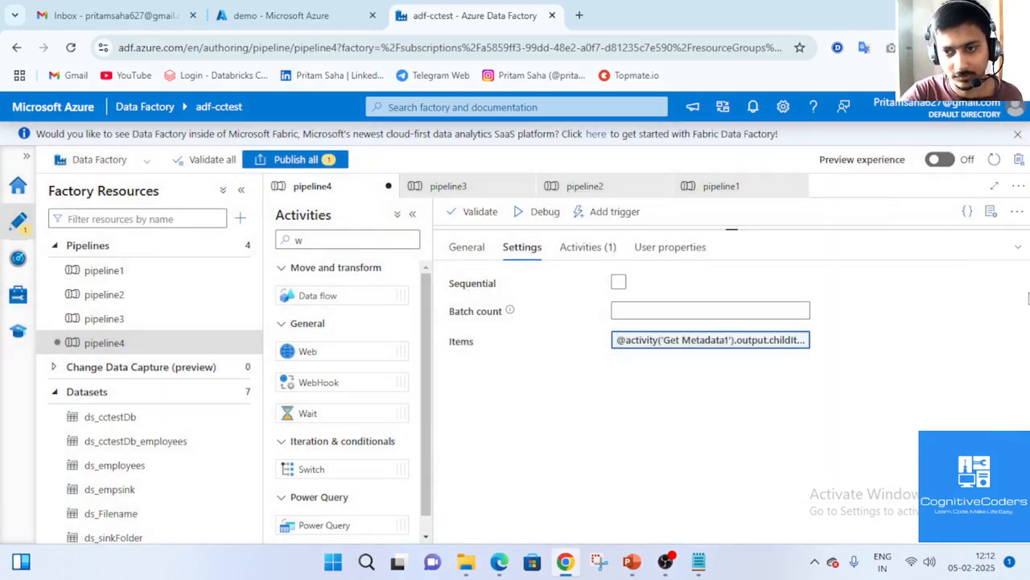
pyautogui.click(1018, 246)
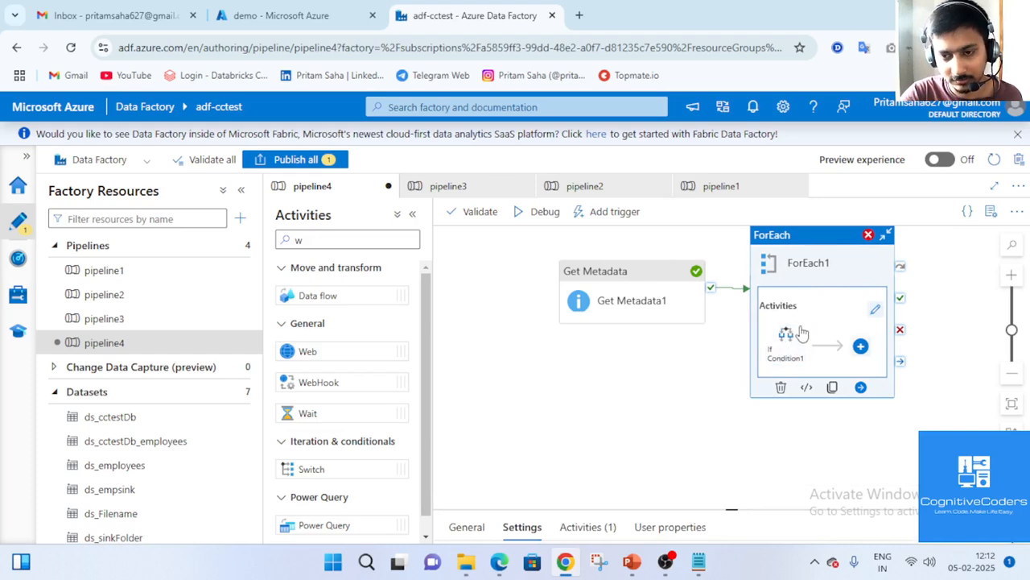
# - Open the activities inside ForEach1 and review If Condition1's expression and its True and False cases
pyautogui.click(875, 312)
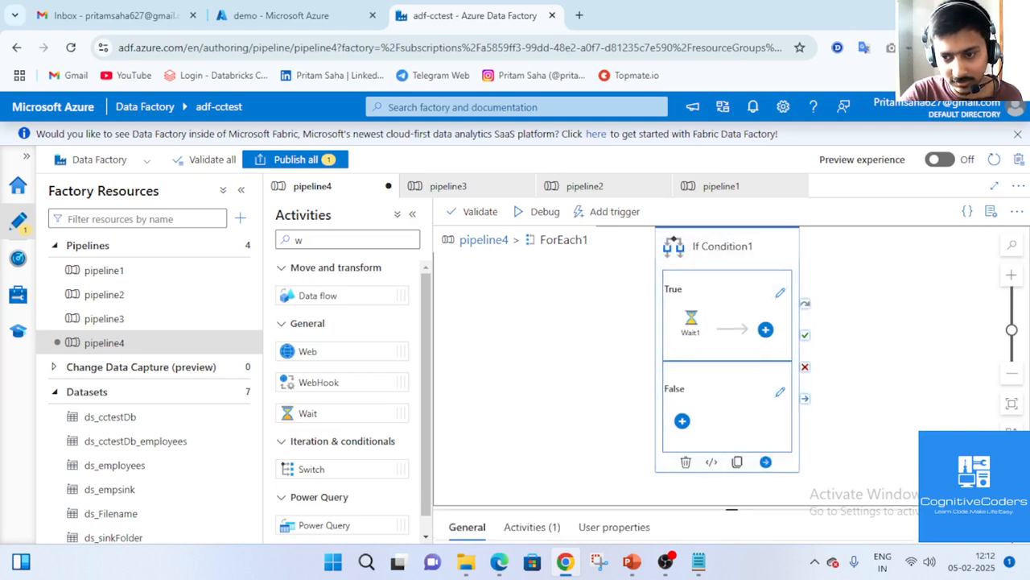
pyautogui.click(1017, 526)
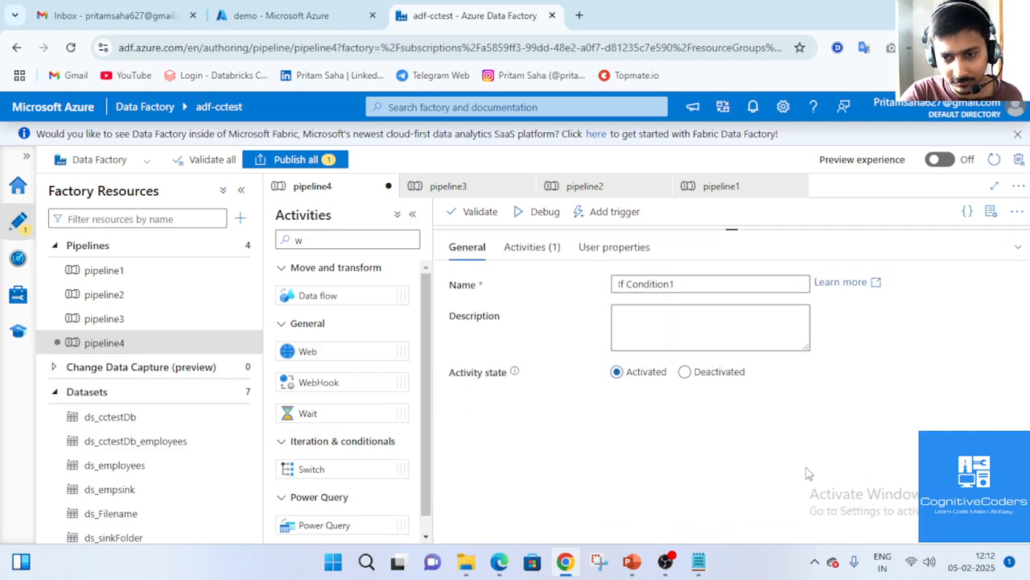
pyautogui.click(529, 247)
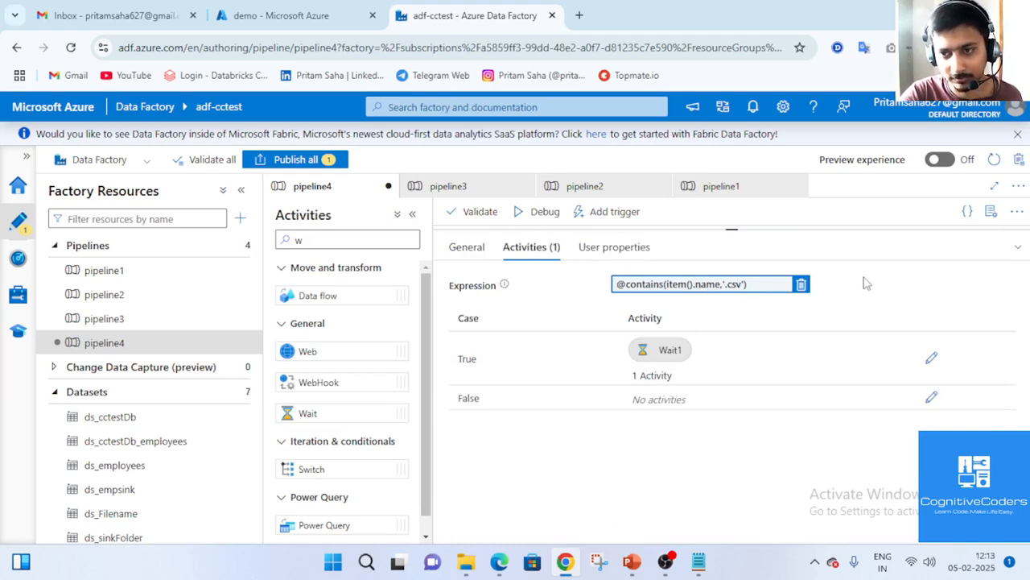
pyautogui.click(1018, 248)
# - Return to the top-level canvas of pipeline4, debug the pipeline again and review the activity runs in its output
pyautogui.click(477, 241)
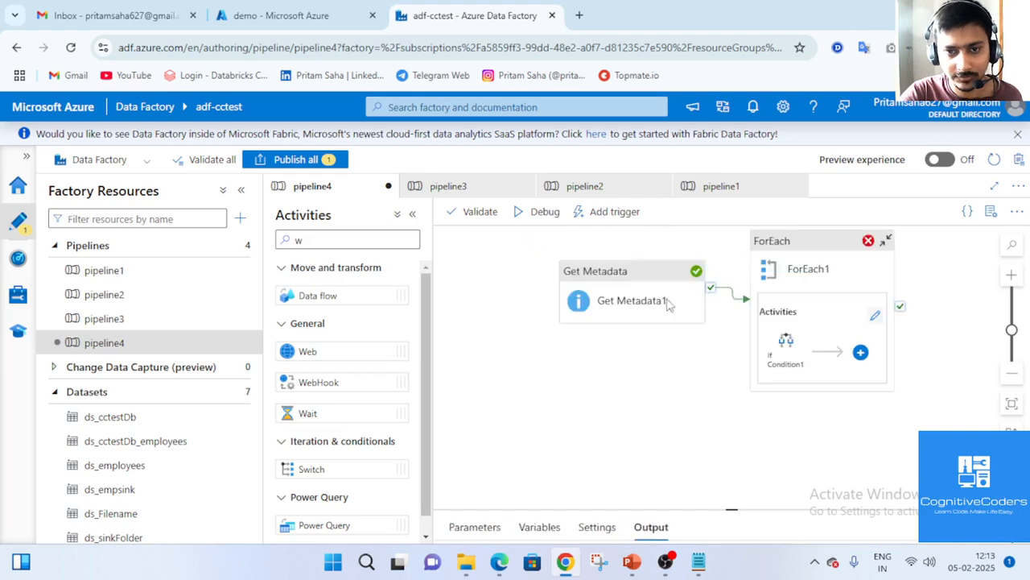
pyautogui.click(545, 211)
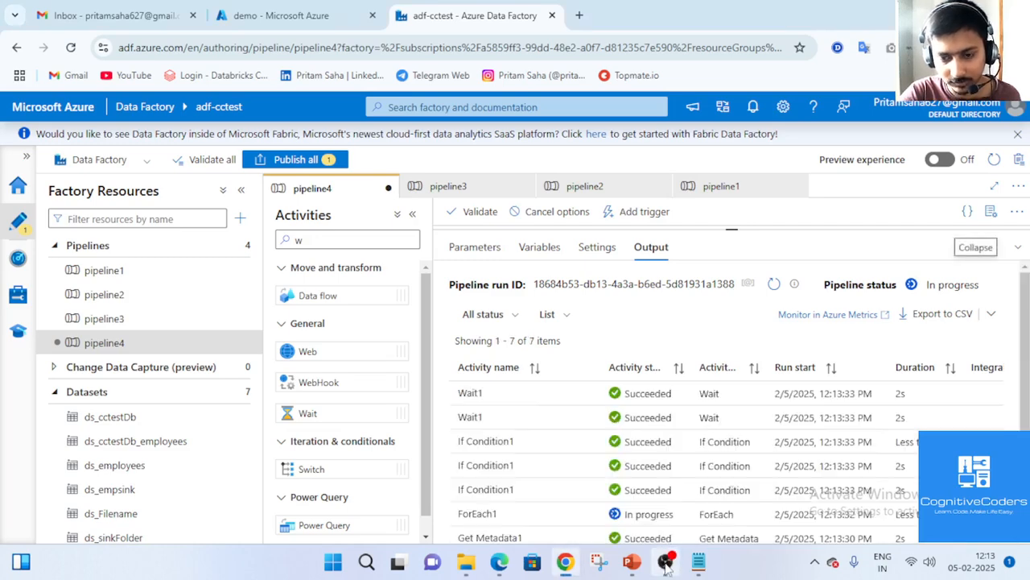
pyautogui.scroll(-1, 624, 447)
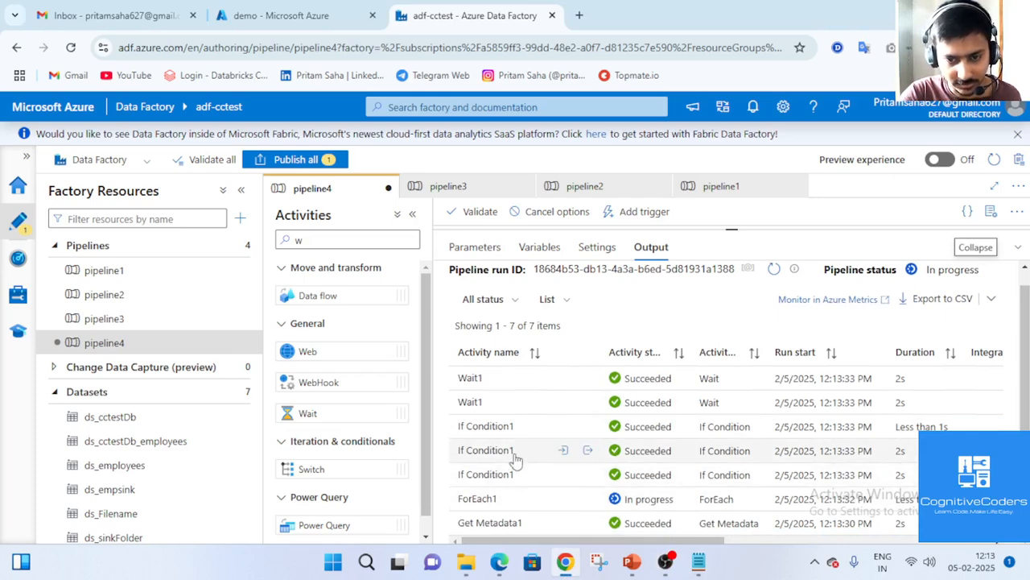
pyautogui.scroll(1, 516, 445)
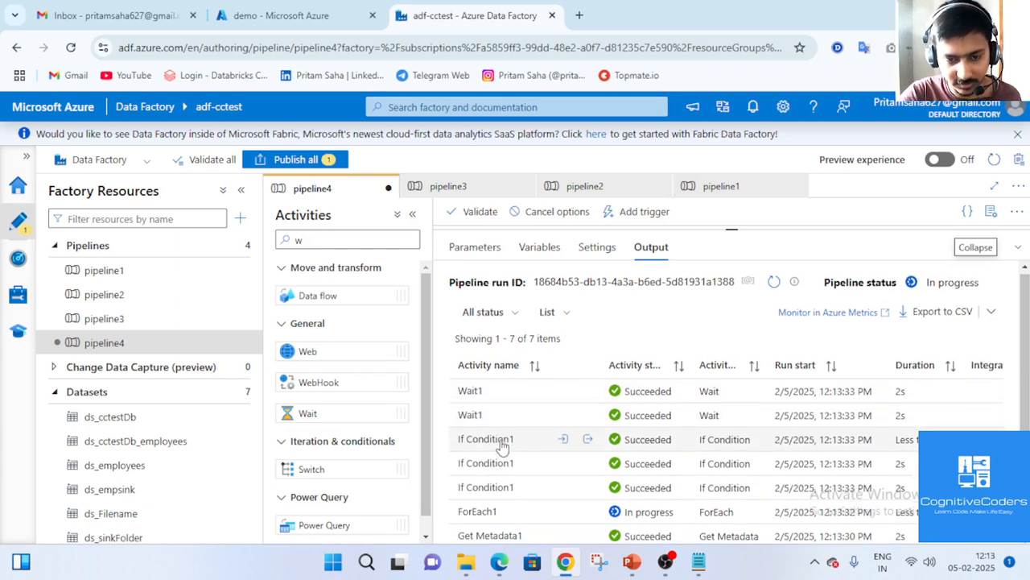
# - Inspect the input and output of an If Condition1 run and the input of a Wait1 run in the debug results
pyautogui.scroll(-1, 502, 446)
pyautogui.scroll(1, 511, 410)
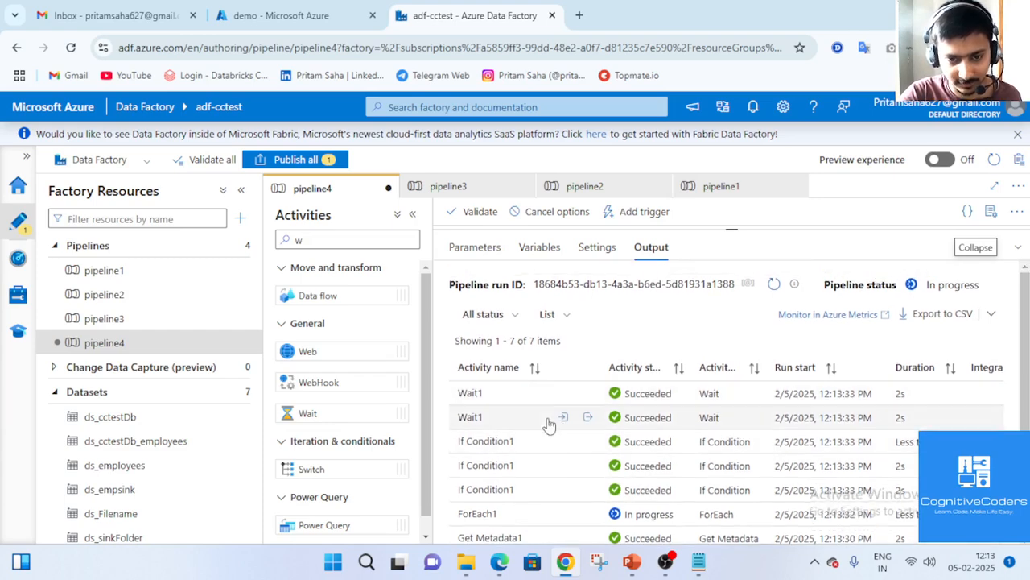
pyautogui.scroll(-1, 521, 443)
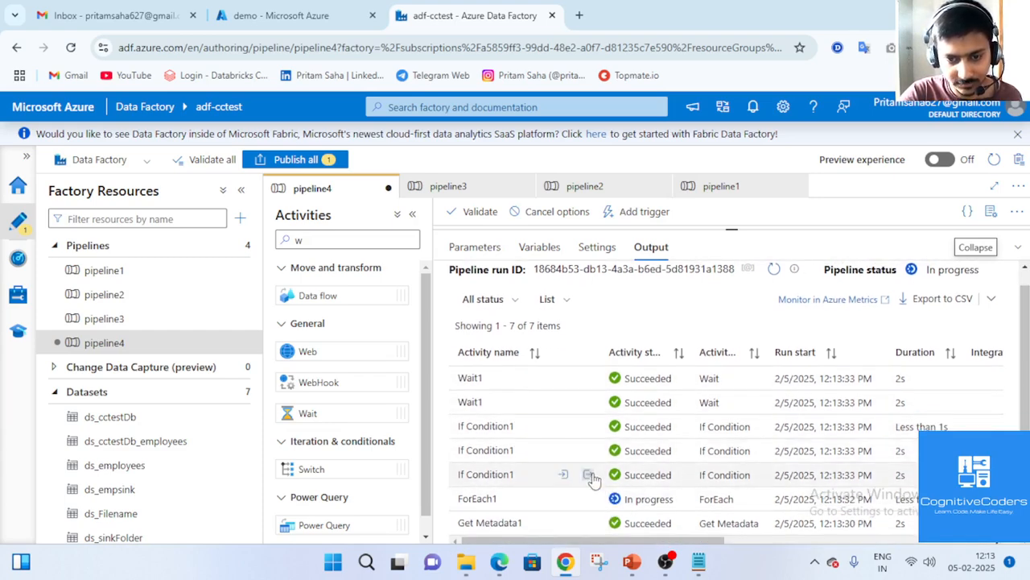
pyautogui.click(588, 475)
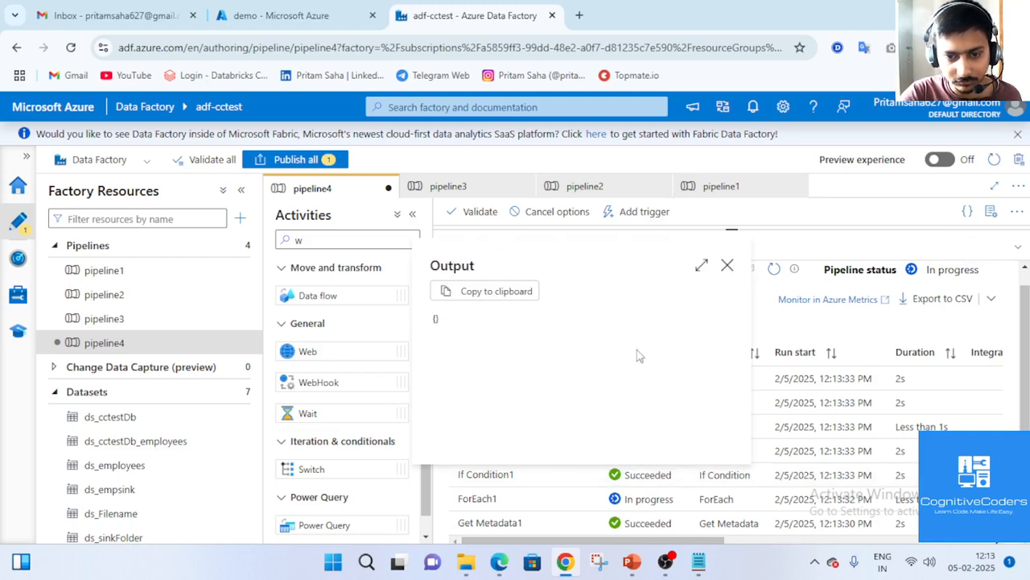
pyautogui.click(729, 266)
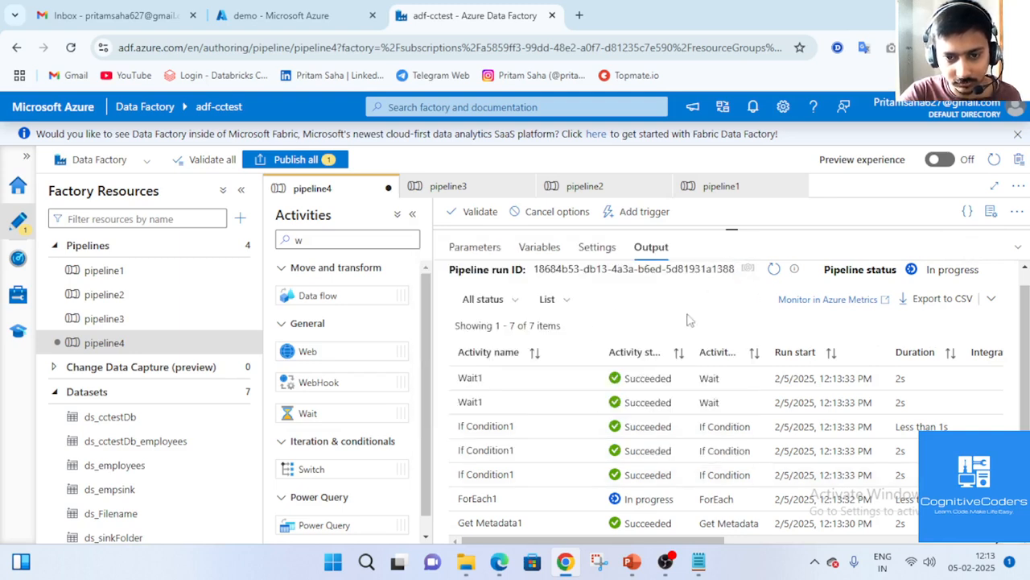
pyautogui.click(565, 475)
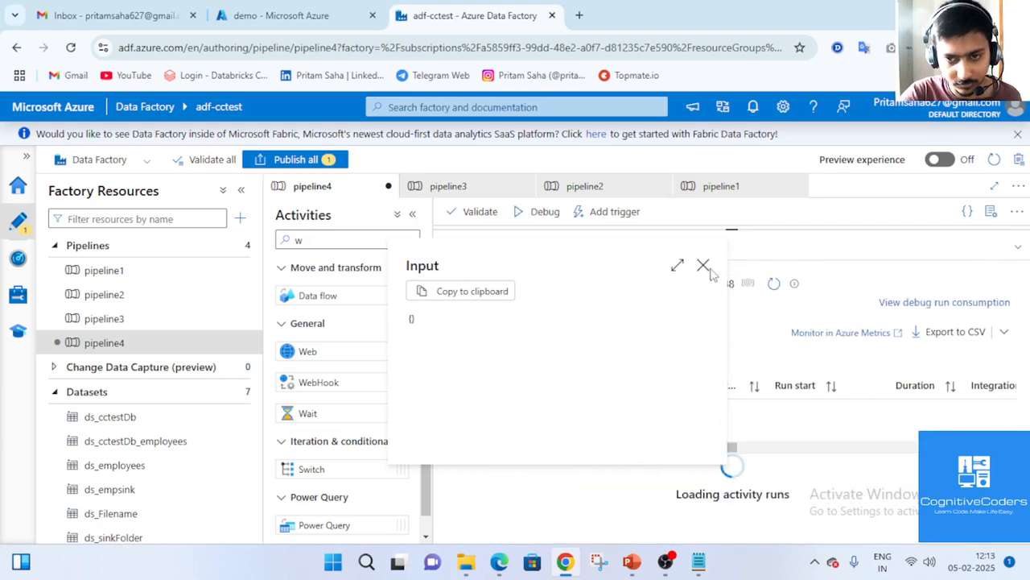
pyautogui.click(704, 266)
pyautogui.click(563, 434)
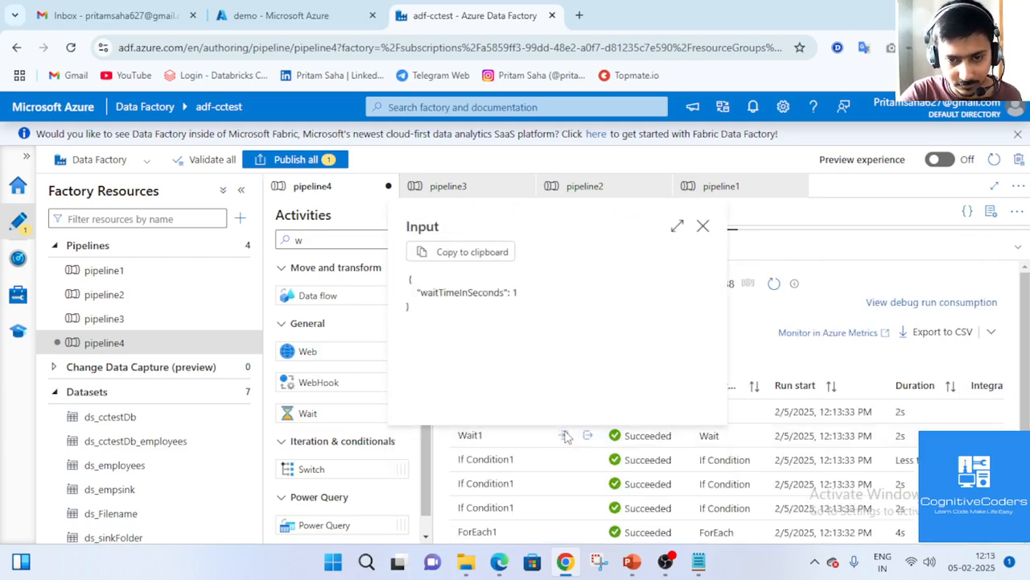
pyautogui.click(703, 225)
pyautogui.scroll(-1, 588, 454)
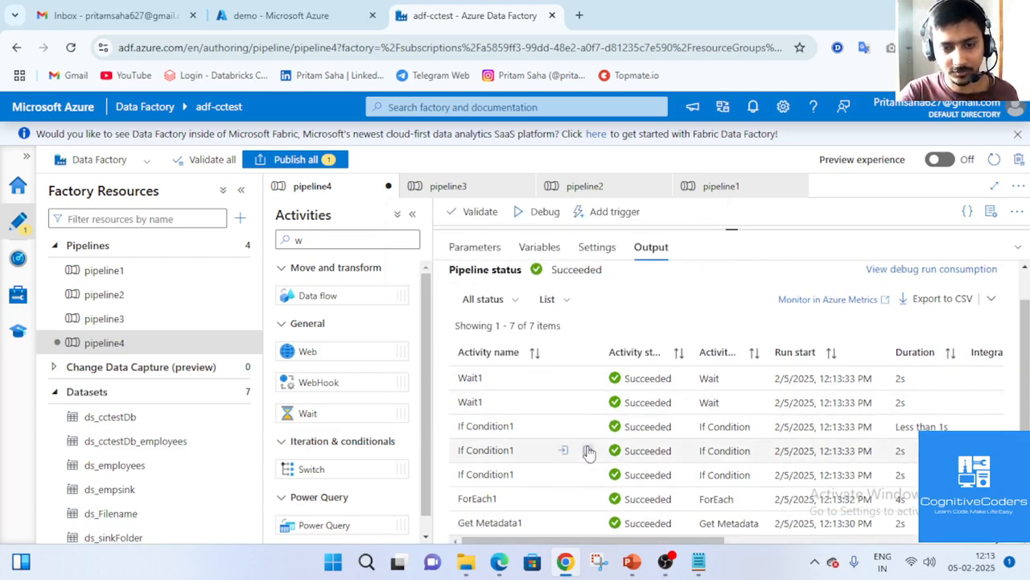
pyautogui.scroll(1, 588, 453)
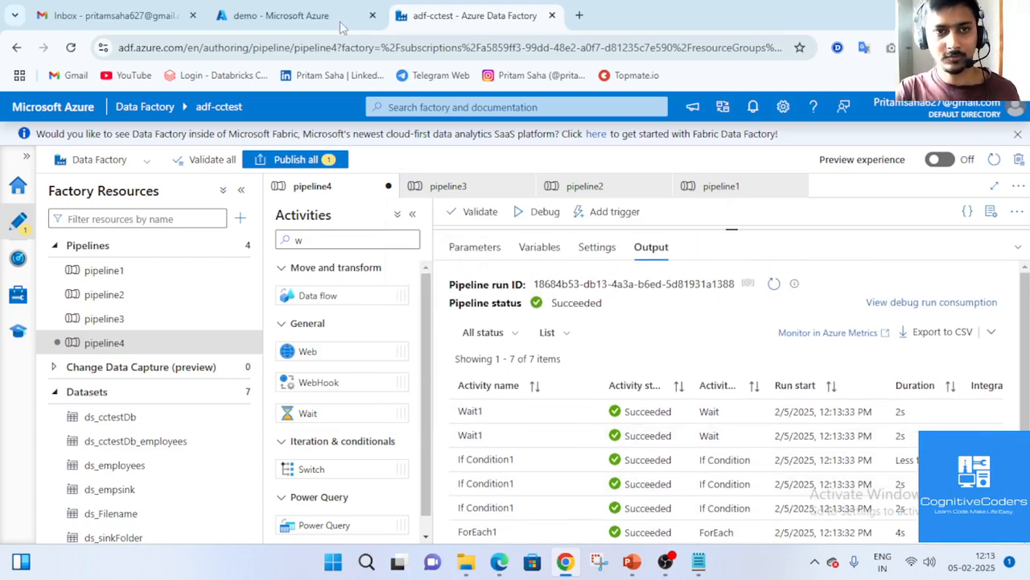
pyautogui.click(305, 16)
pyautogui.click(507, 23)
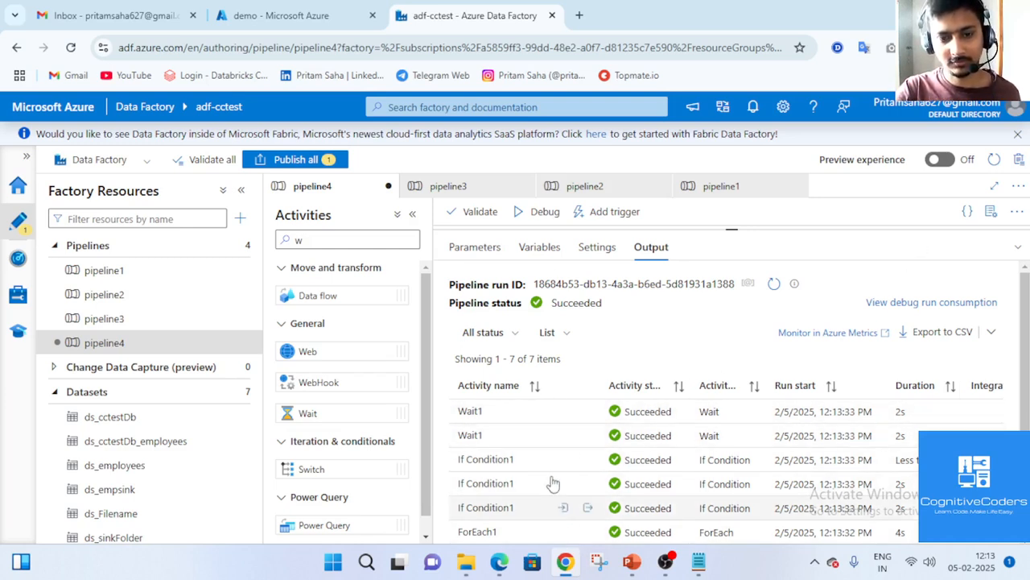
# - Open the True activities of If Condition1 inside ForEach1 and delete the Wait1 activity
pyautogui.click(1019, 251)
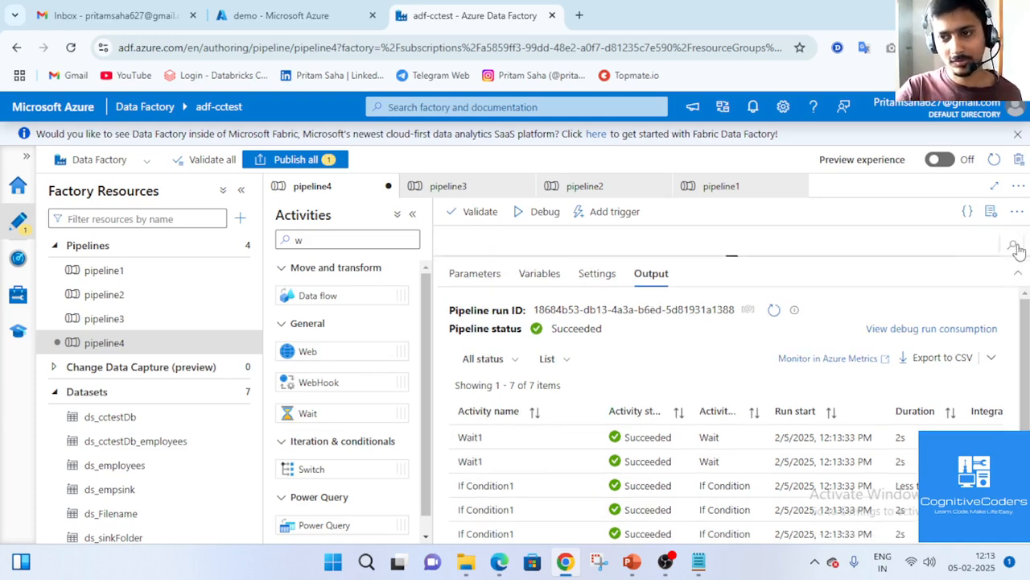
pyautogui.click(878, 339)
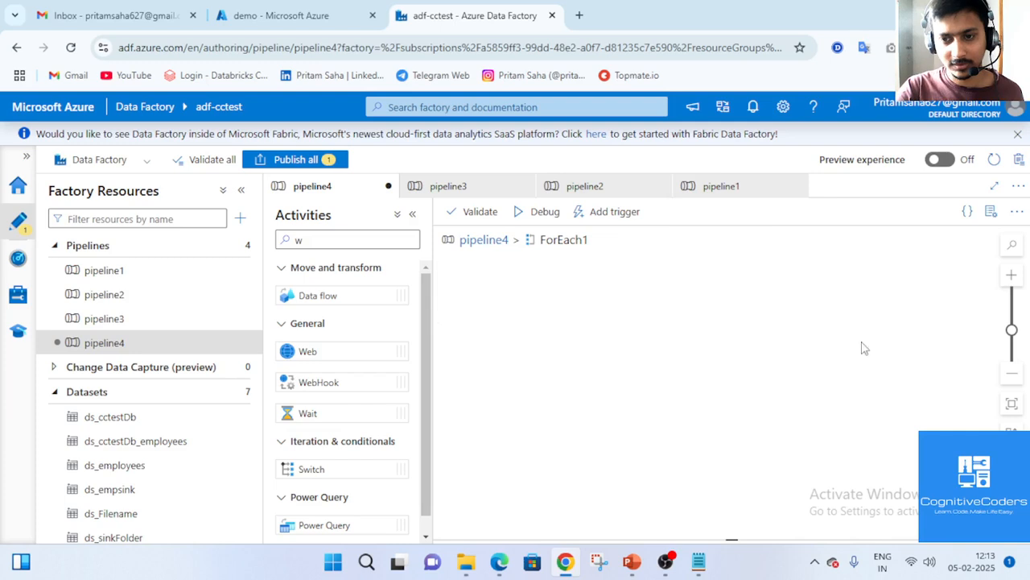
pyautogui.click(781, 316)
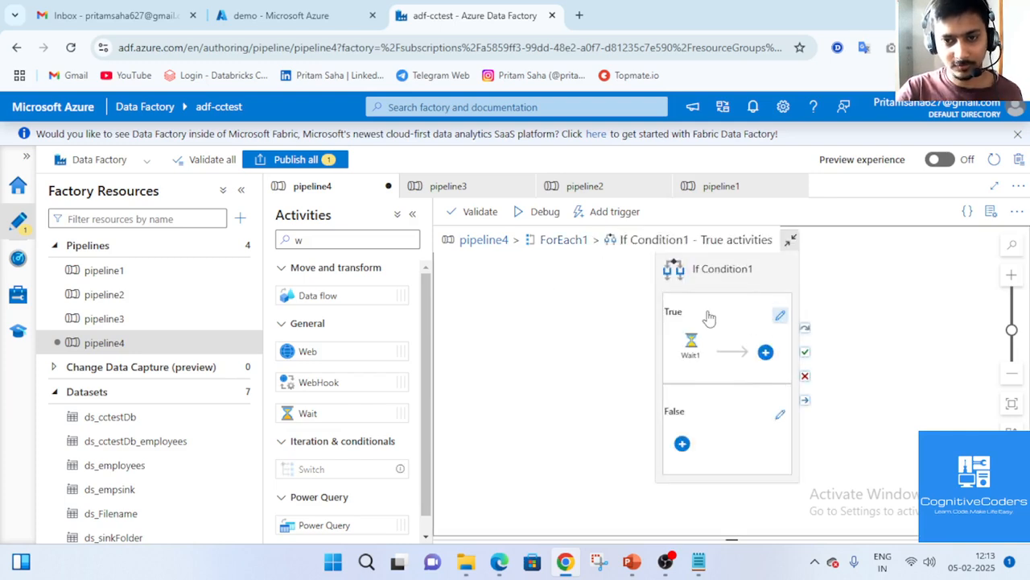
pyautogui.click(723, 283)
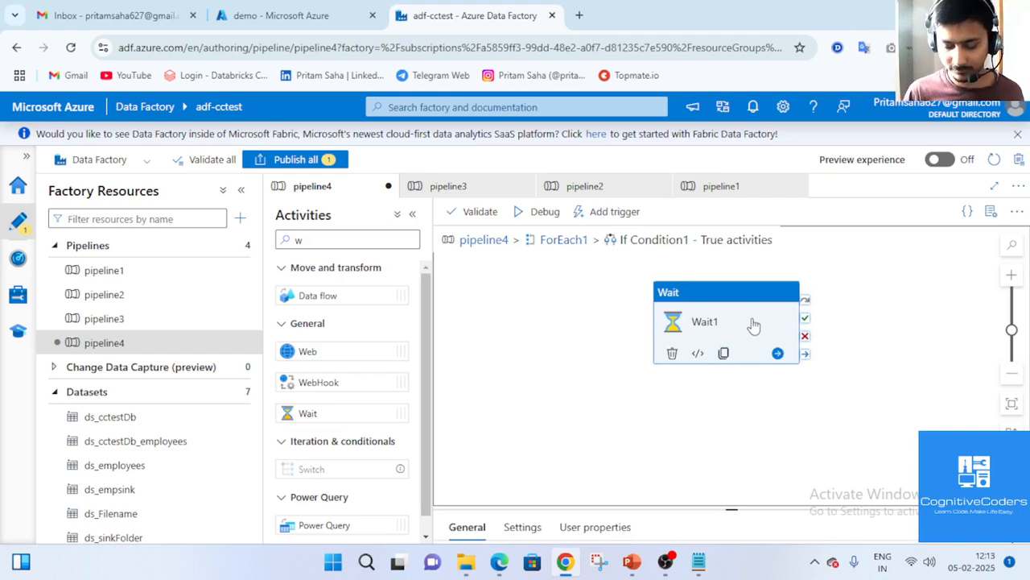
pyautogui.press('Delete')
# - Find the Copy data activity and add it to If Condition1's True activities canvas
pyautogui.click(306, 241)
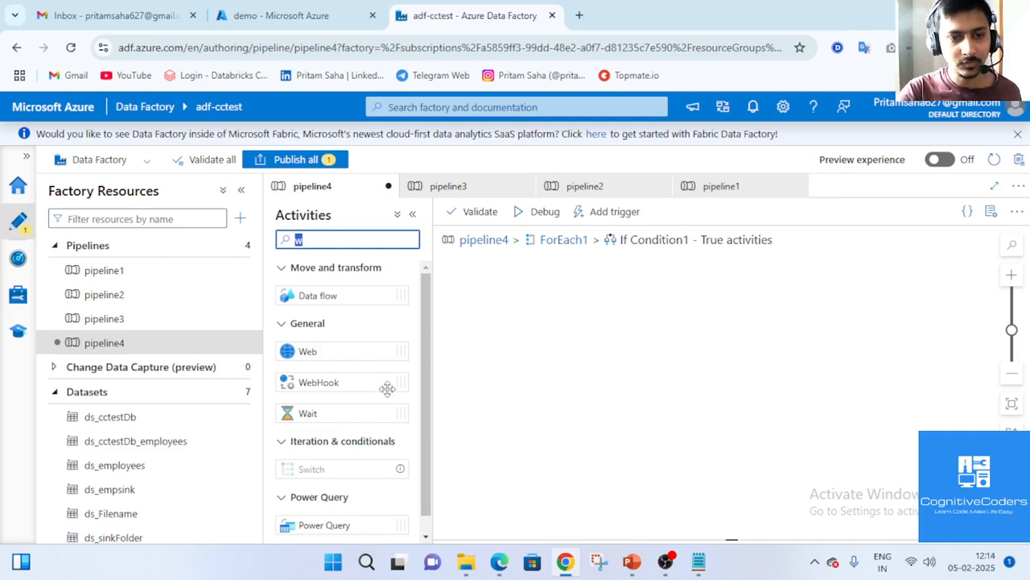
pyautogui.write('cop')
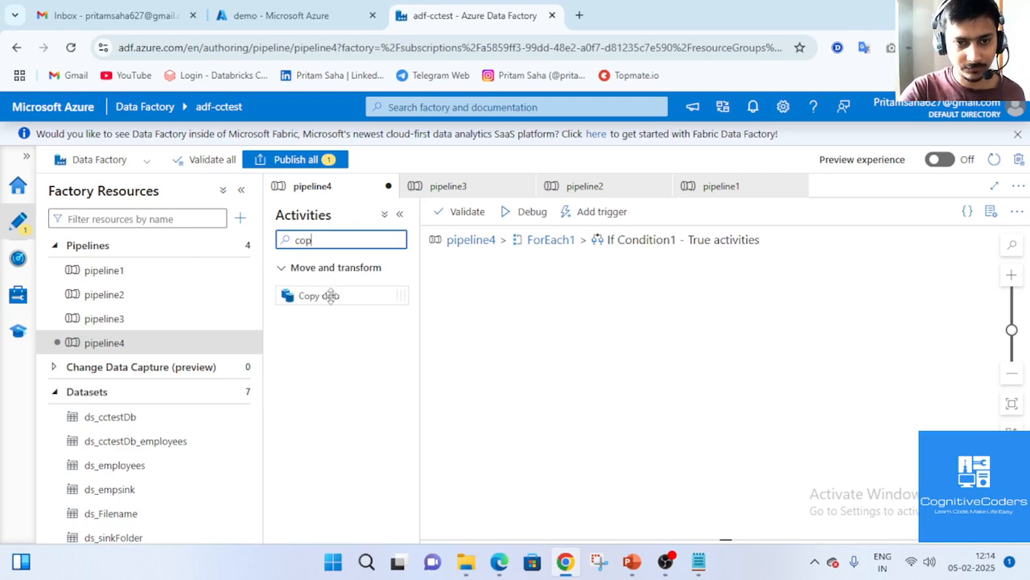
pyautogui.moveTo(330, 295); pyautogui.dragTo(655, 326)
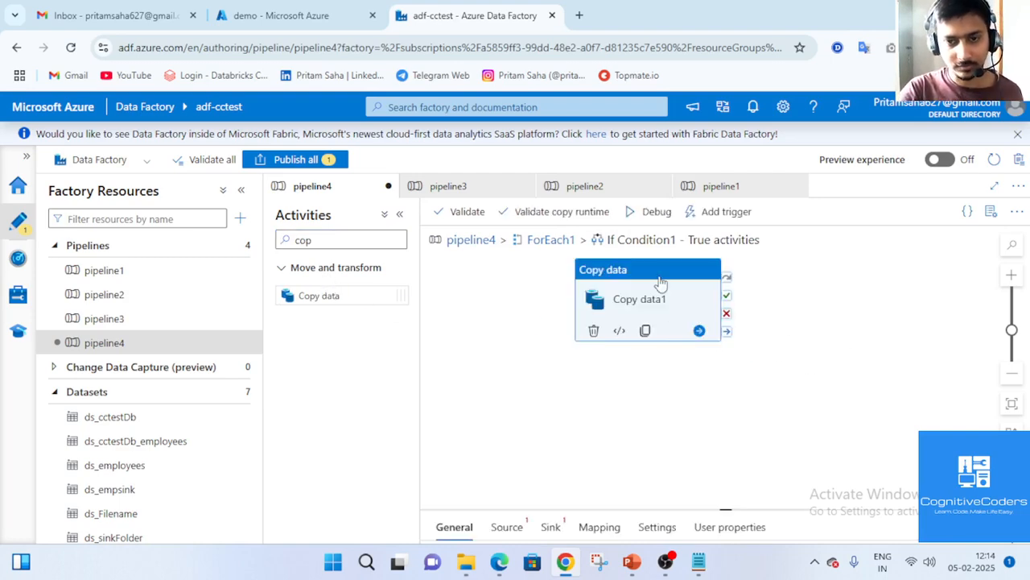
pyautogui.moveTo(660, 282); pyautogui.dragTo(668, 301)
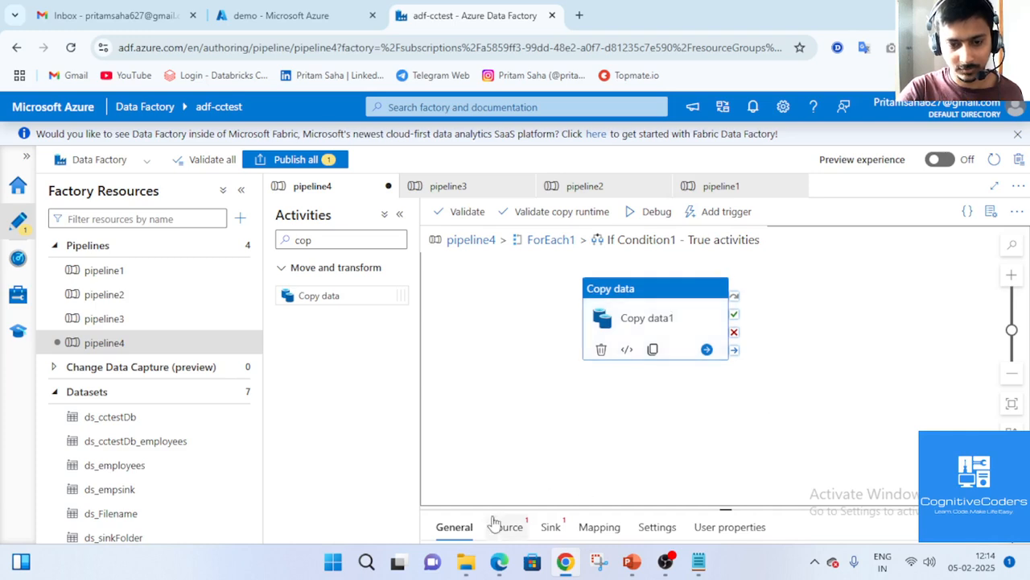
# - Set the source dataset of Copy data1 to ds_Filename
pyautogui.click(494, 523)
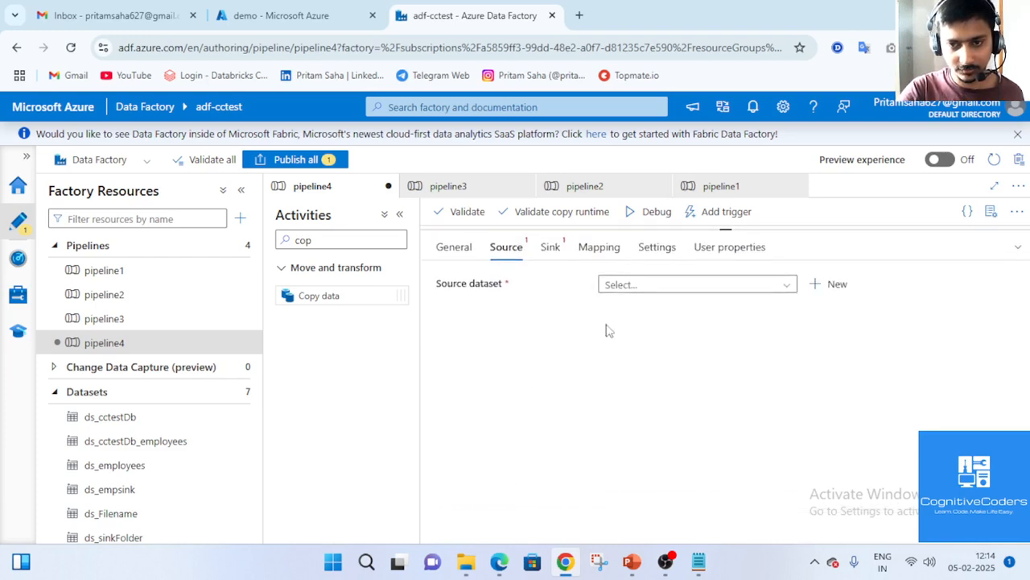
pyautogui.click(712, 288)
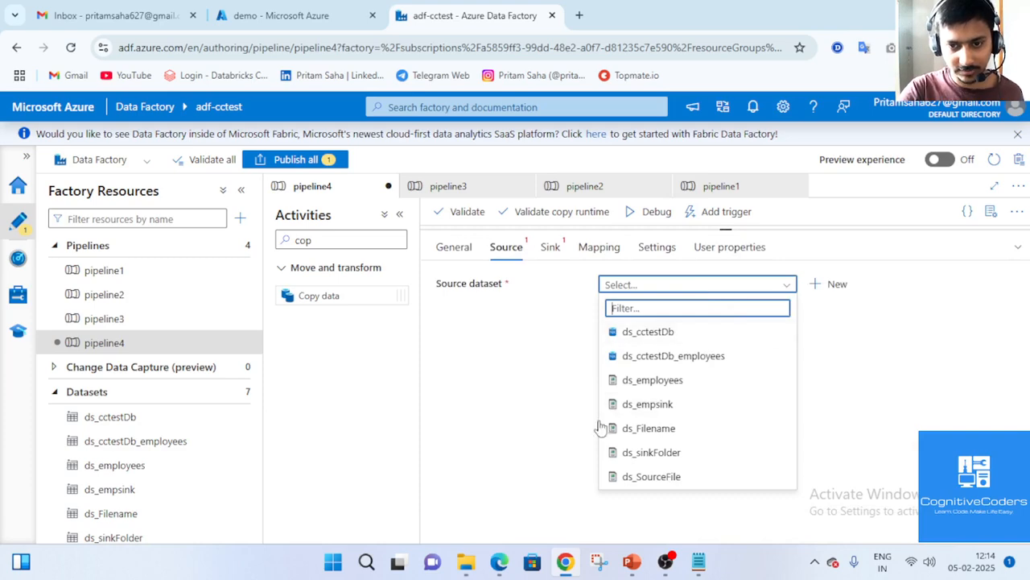
pyautogui.click(667, 432)
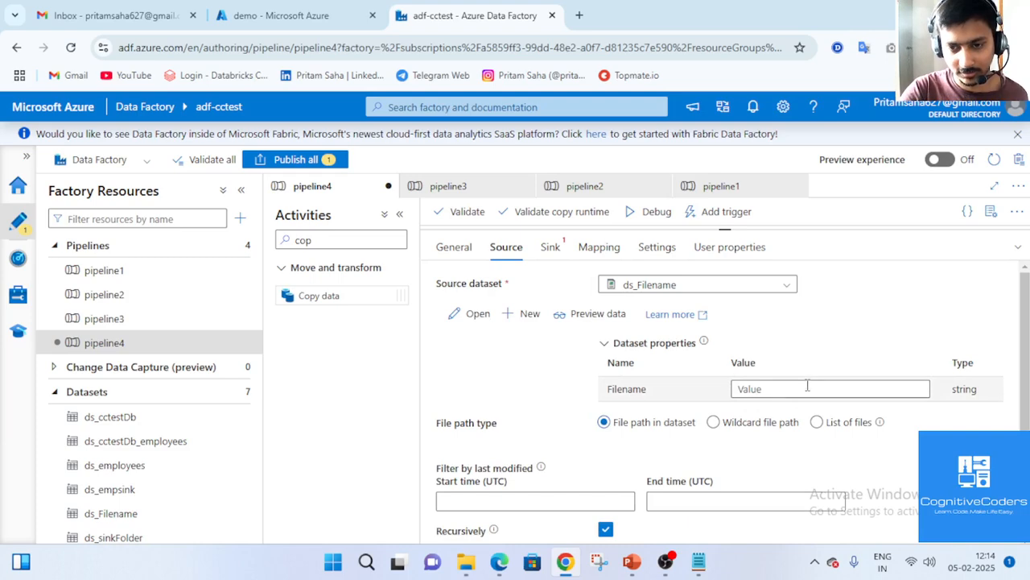
# - Review the ds_Filename dataset's file path and its Filename parameter, and return to pipeline4
pyautogui.click(125, 513)
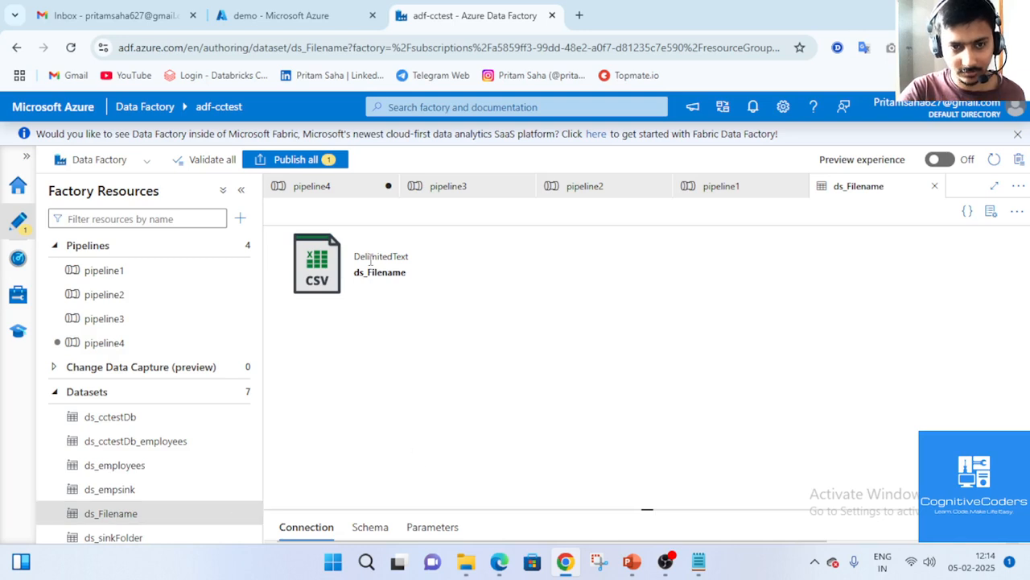
pyautogui.moveTo(648, 508); pyautogui.dragTo(647, 230)
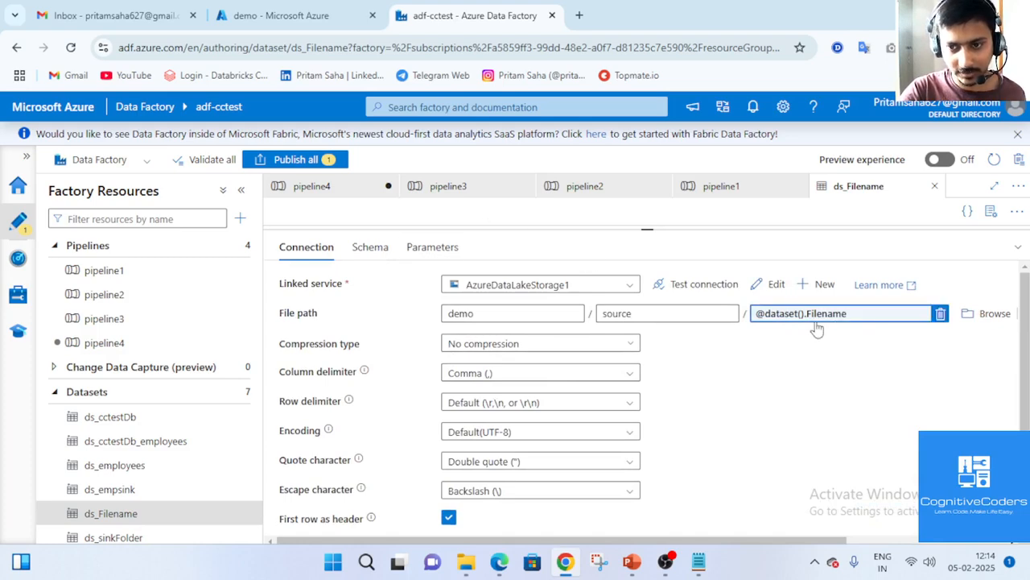
pyautogui.click(1018, 247)
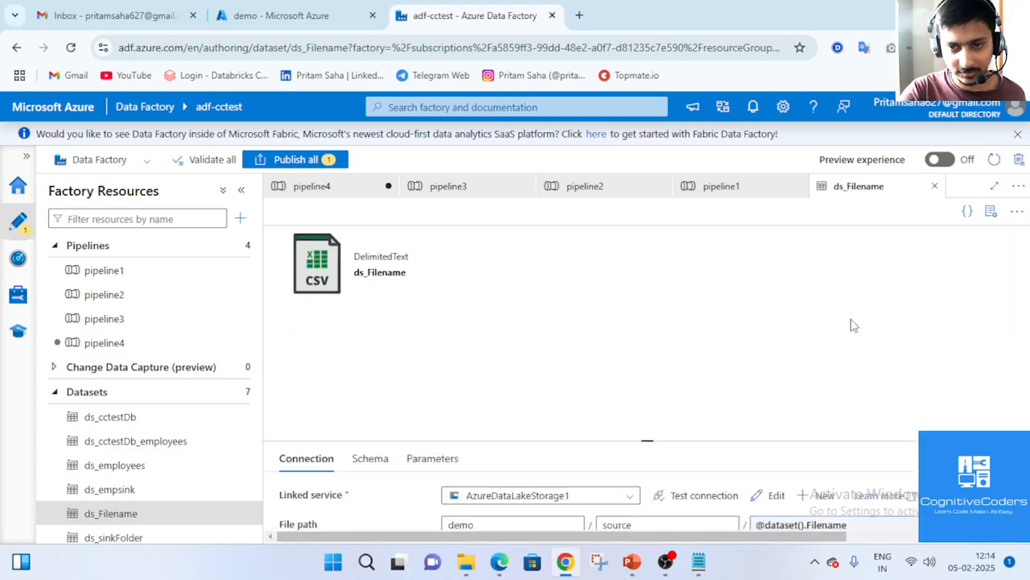
pyautogui.click(432, 527)
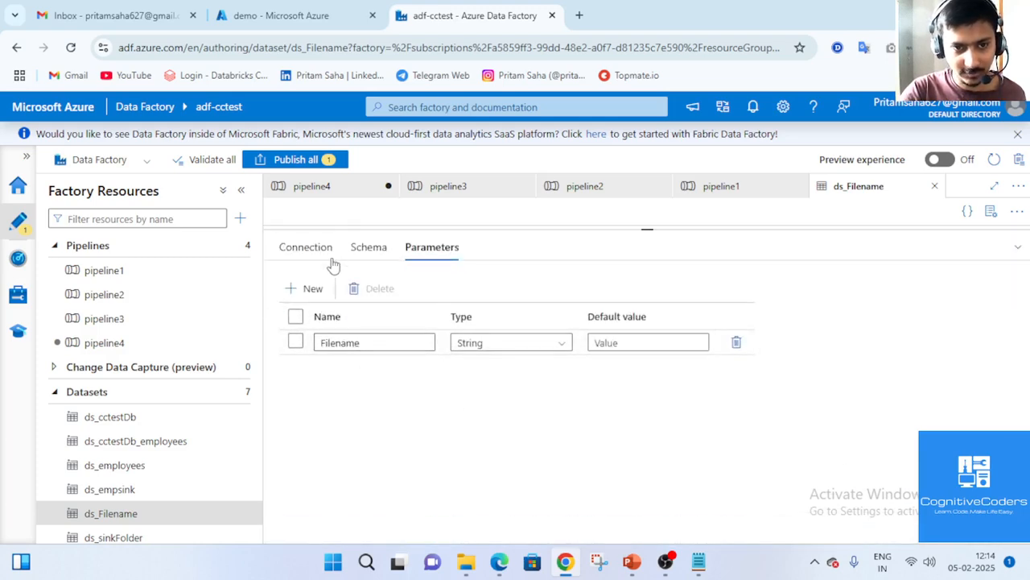
pyautogui.click(322, 251)
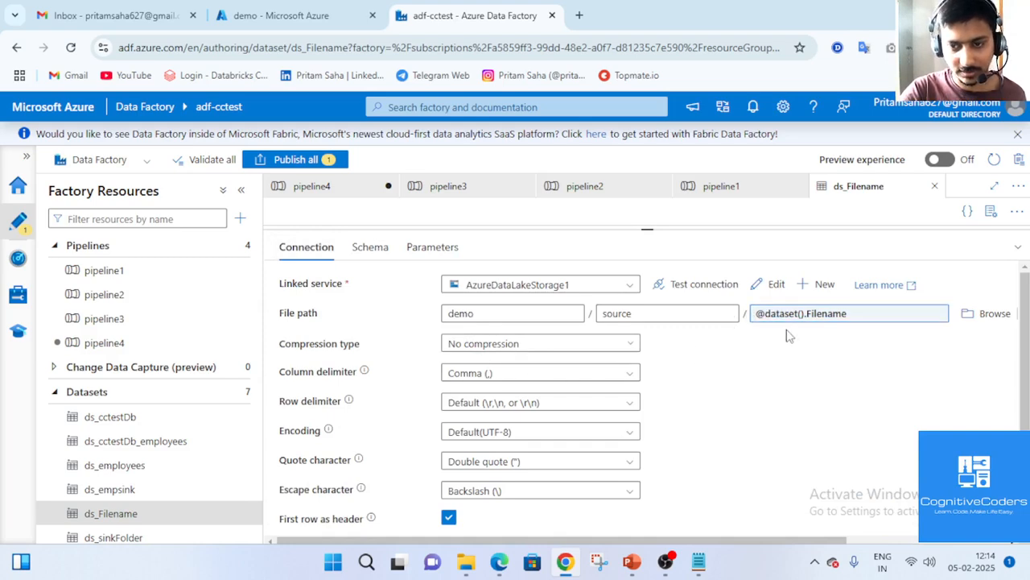
pyautogui.click(1019, 248)
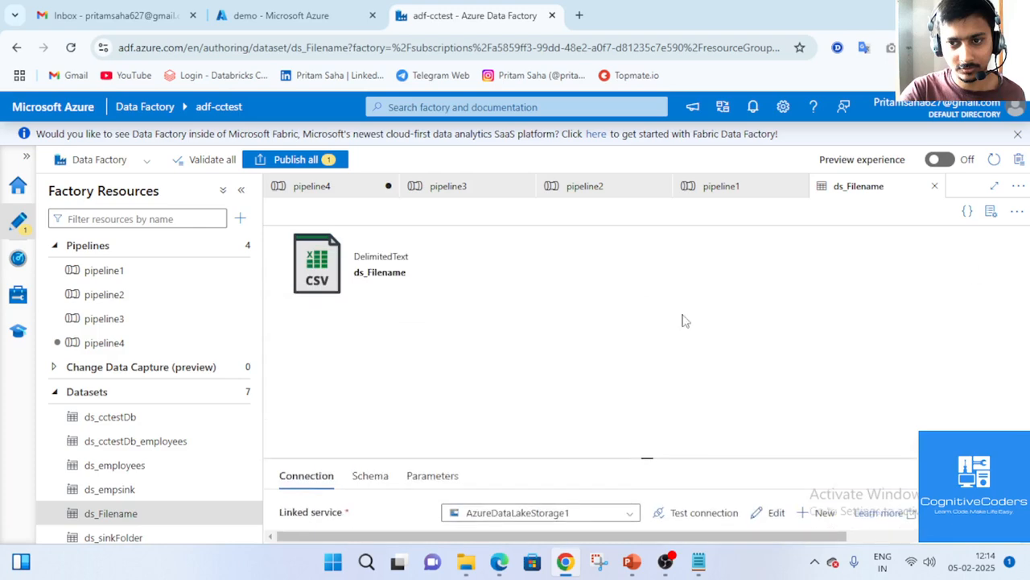
pyautogui.click(352, 191)
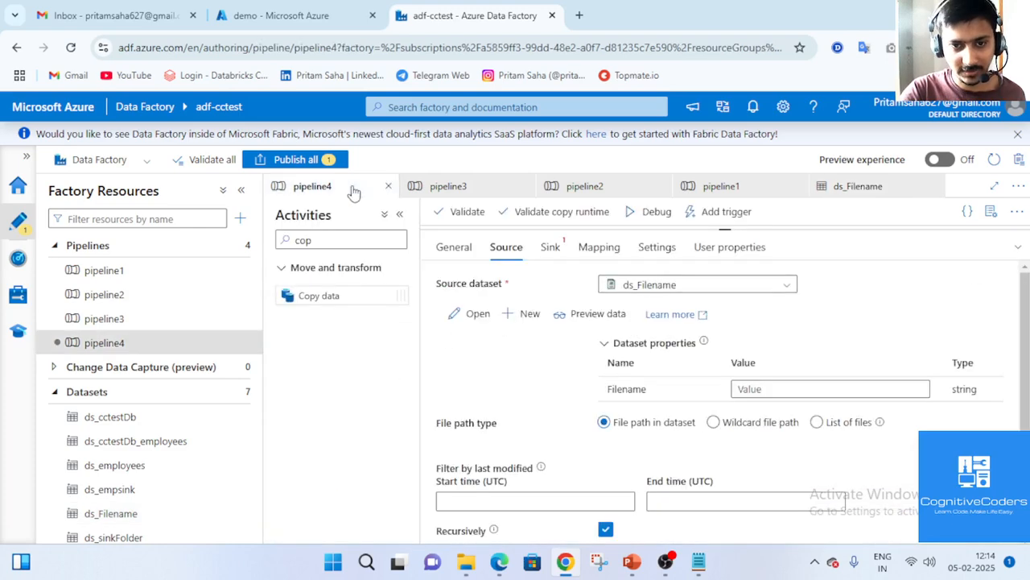
# - Copy item().name from If Condition1's expression inside ForEach1 and check the first file's name entry in the childItems array in Notepad
pyautogui.click(770, 388)
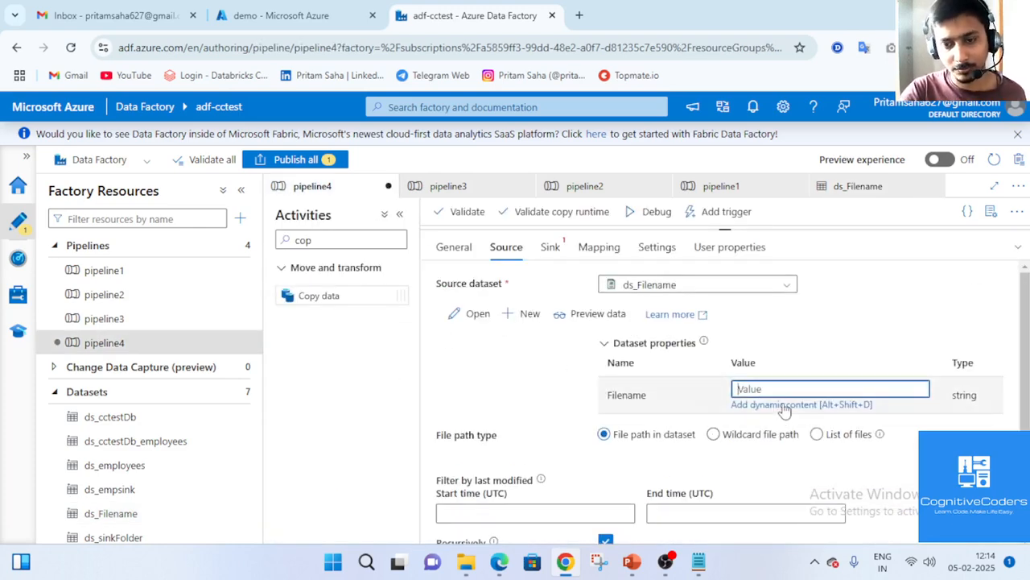
pyautogui.click(1018, 248)
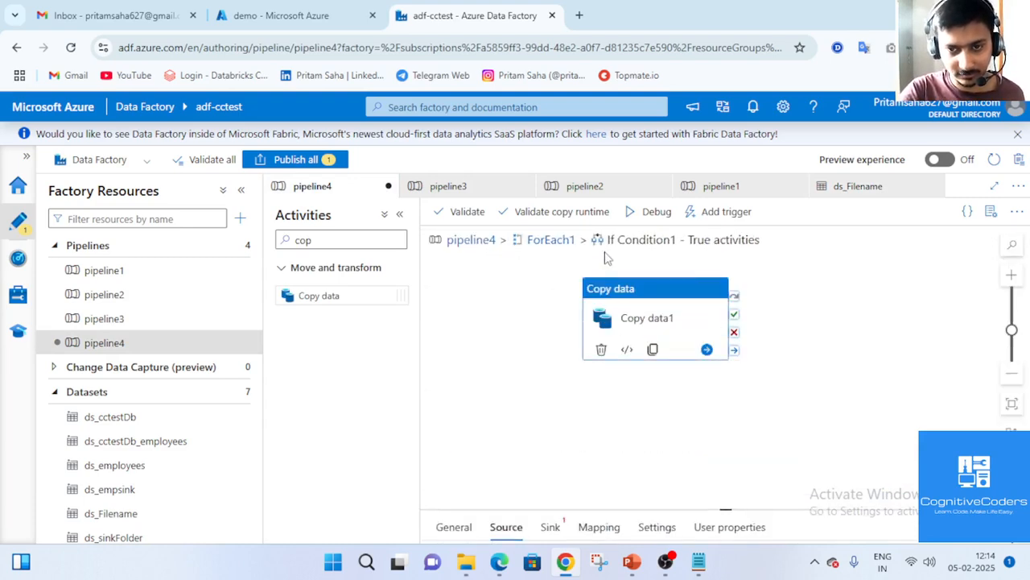
pyautogui.click(545, 240)
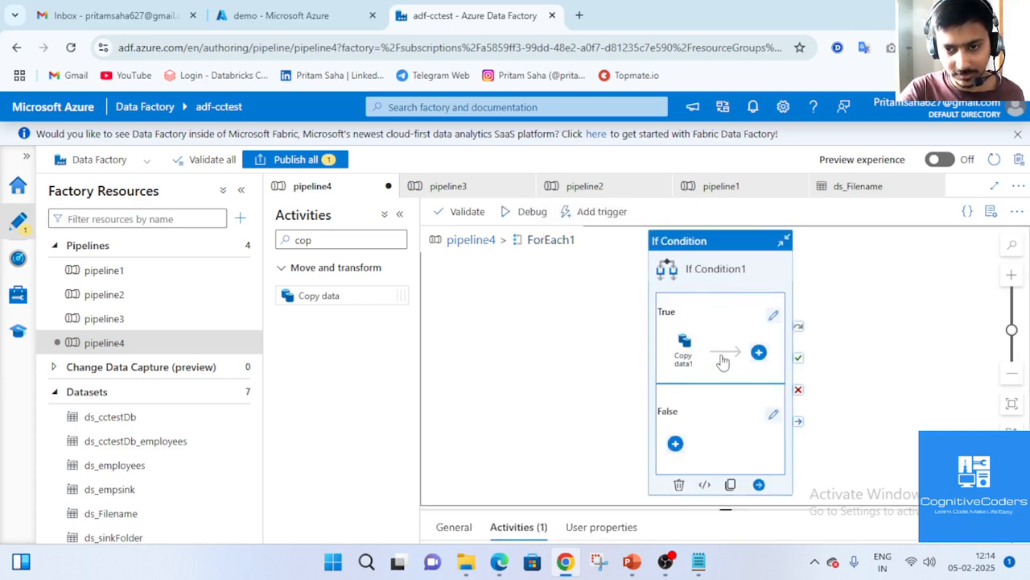
pyautogui.moveTo(726, 509); pyautogui.dragTo(726, 229)
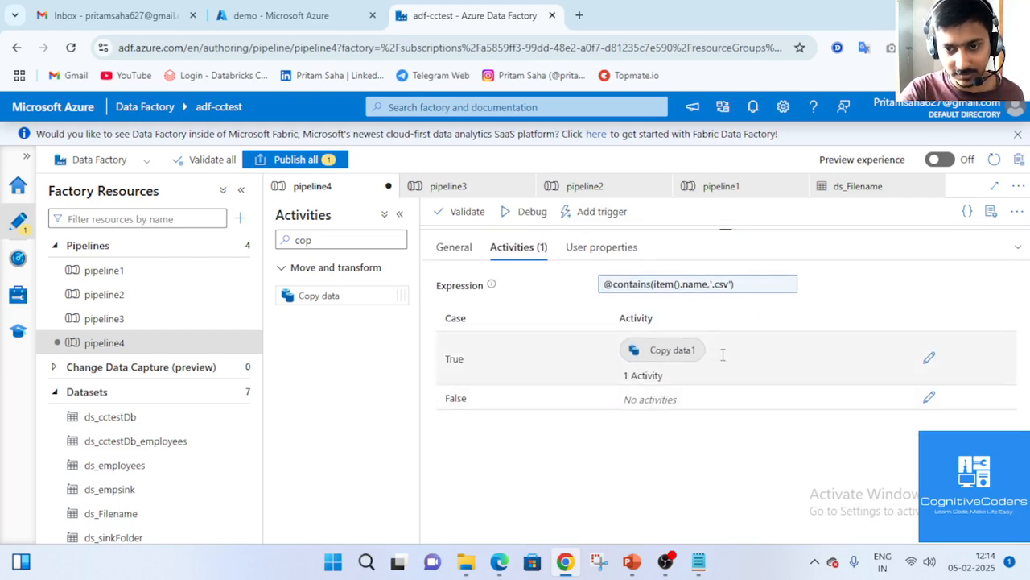
pyautogui.click(694, 286)
pyautogui.moveTo(635, 184); pyautogui.dragTo(696, 185)
pyautogui.hotkey('ctrl', 'c')
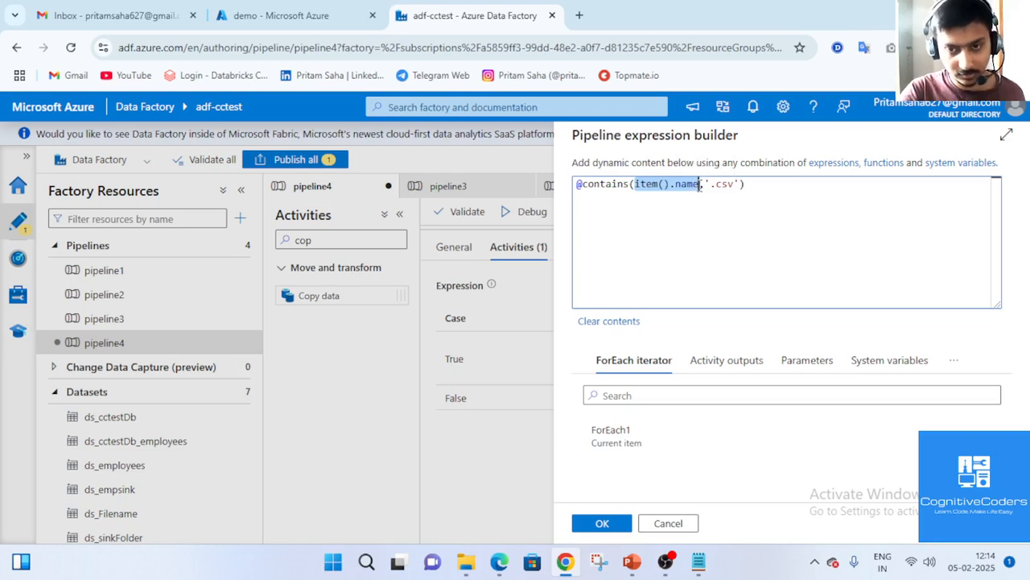
pyautogui.click(671, 524)
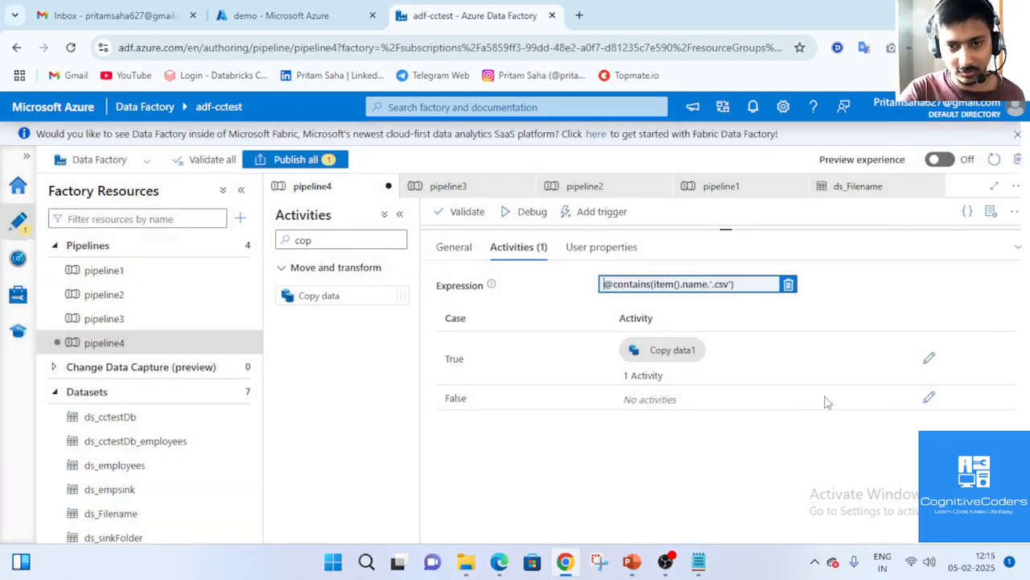
pyautogui.click(698, 562)
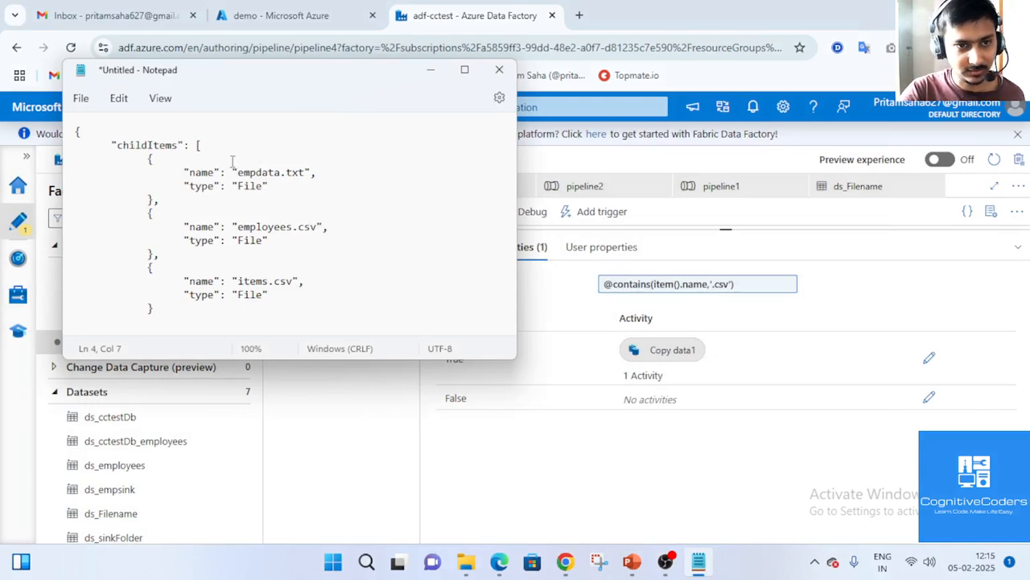
pyautogui.moveTo(239, 173); pyautogui.dragTo(302, 171)
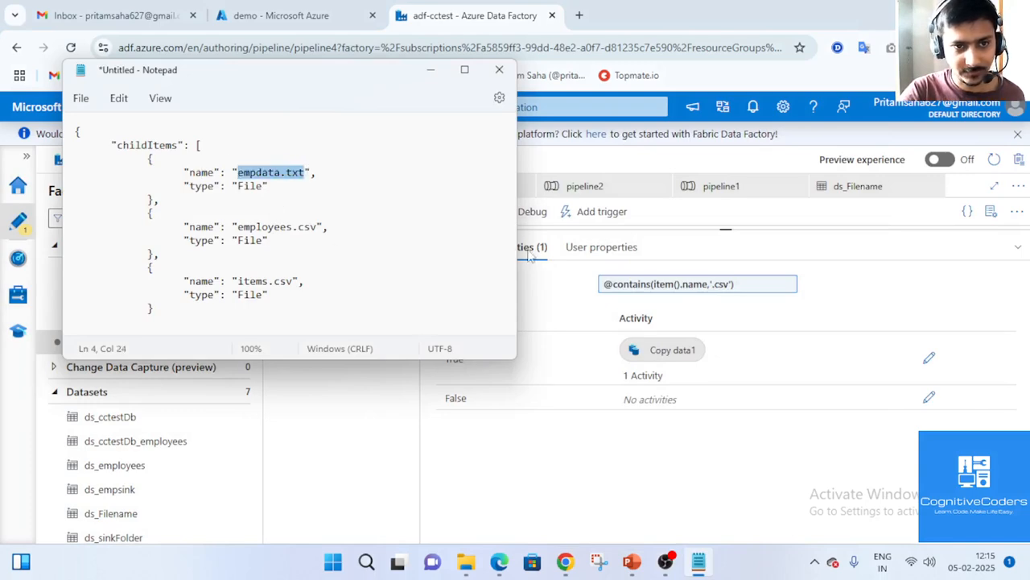
# - Check the name entries of the two CSV files in the childItems array in Notepad
pyautogui.moveTo(239, 228); pyautogui.dragTo(321, 228)
pyautogui.moveTo(238, 281); pyautogui.dragTo(286, 280)
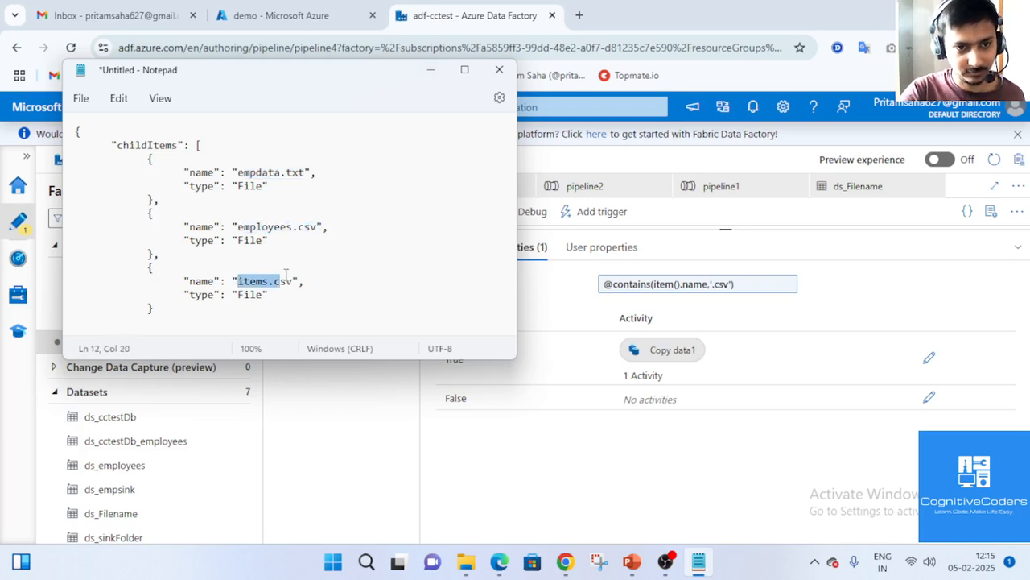
pyautogui.click(431, 70)
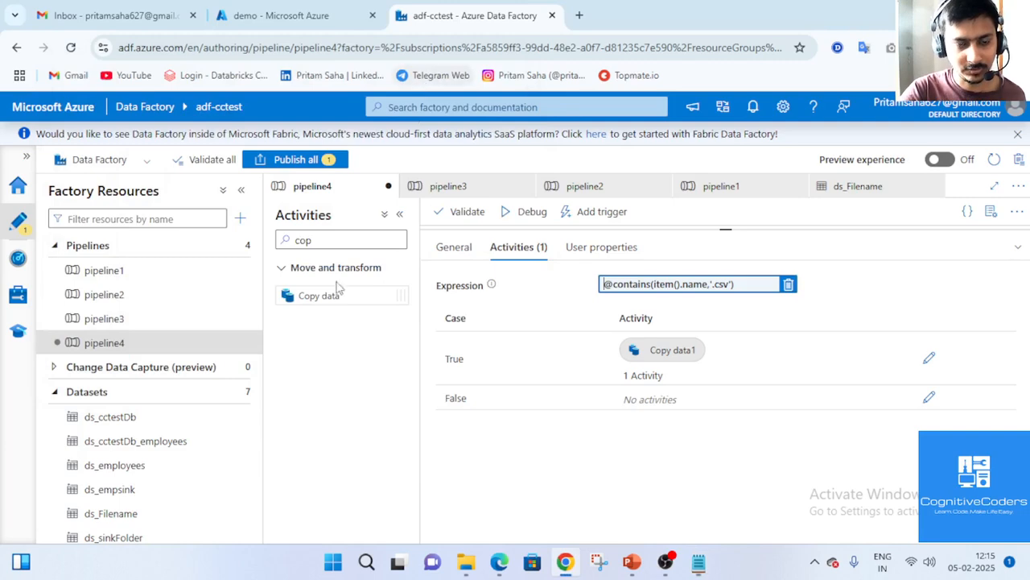
pyautogui.click(698, 561)
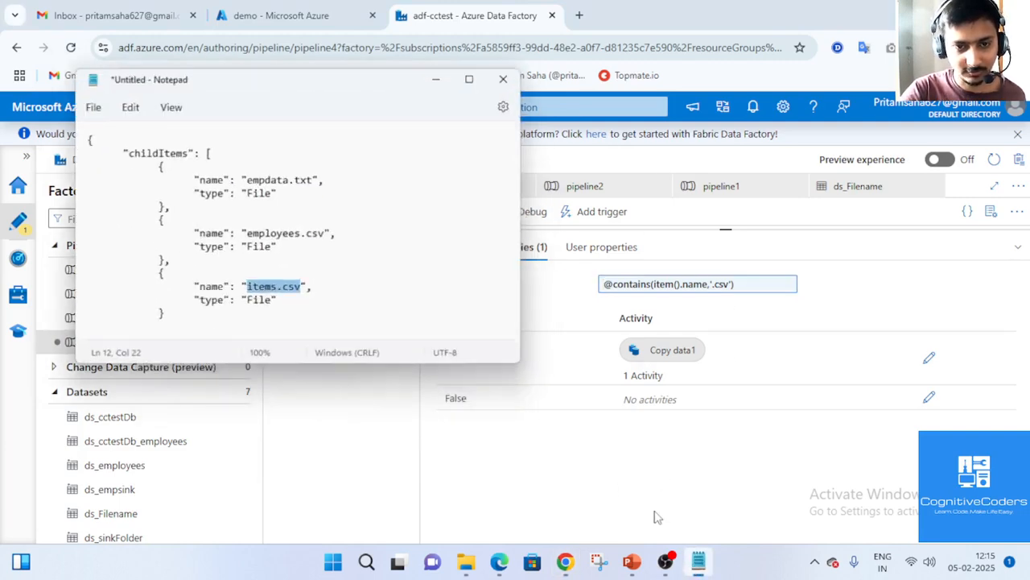
pyautogui.moveTo(237, 226); pyautogui.dragTo(288, 229)
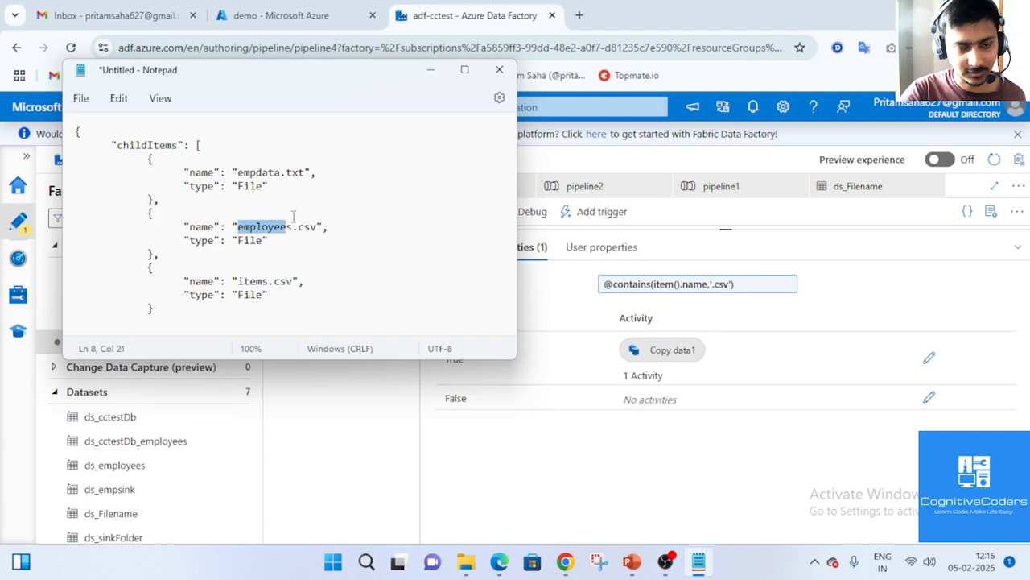
pyautogui.click(440, 73)
# - Set the Filename dataset property of Copy data1's source, inside If Condition1's True activities, to item().name
pyautogui.click(1018, 247)
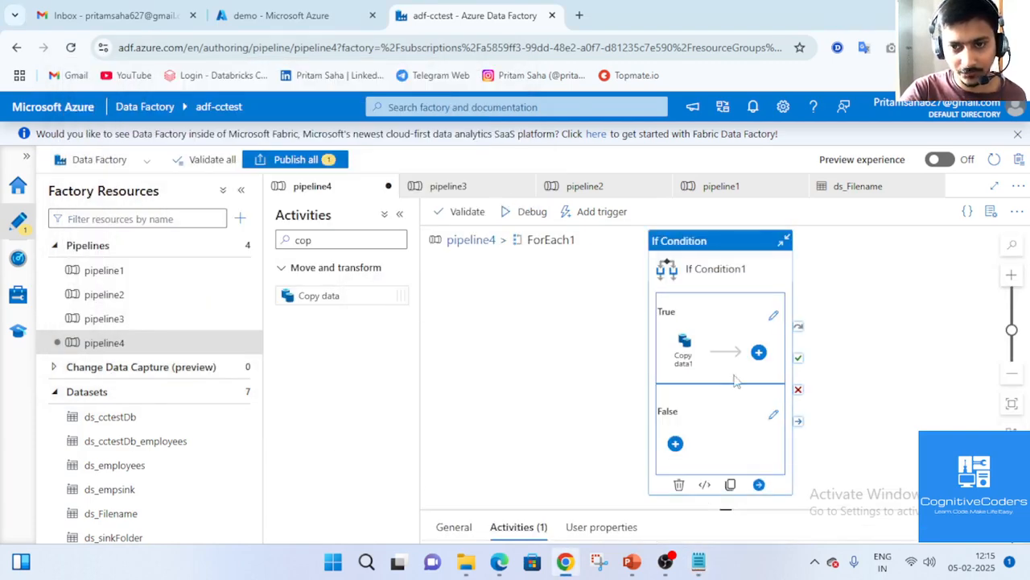
pyautogui.click(773, 316)
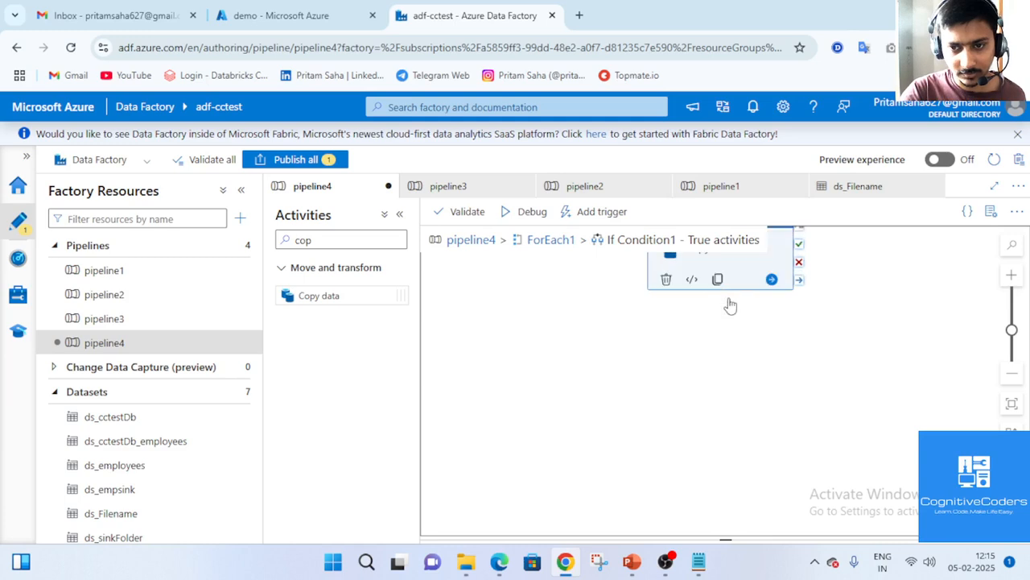
pyautogui.click(730, 300)
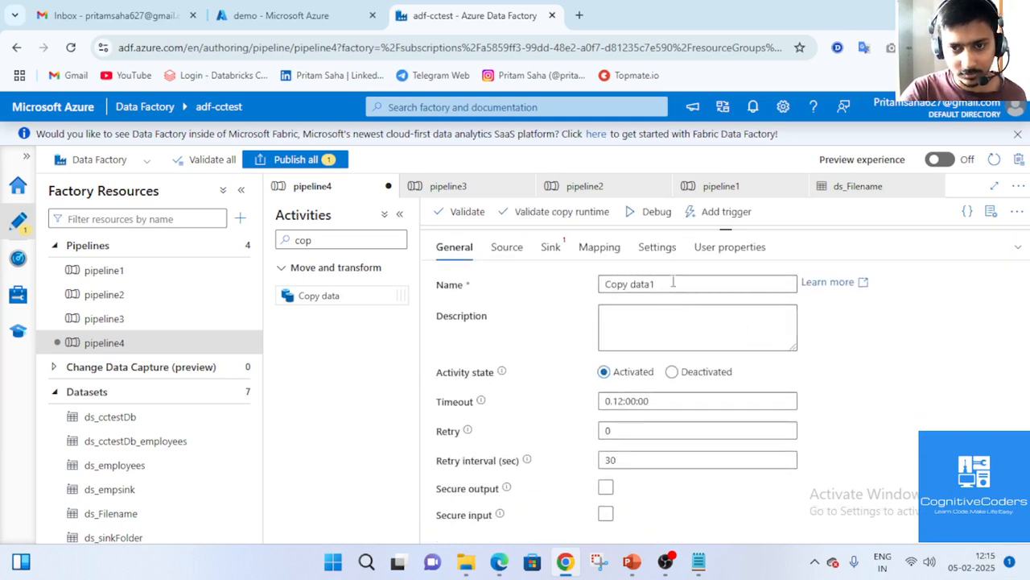
pyautogui.click(508, 248)
pyautogui.click(786, 390)
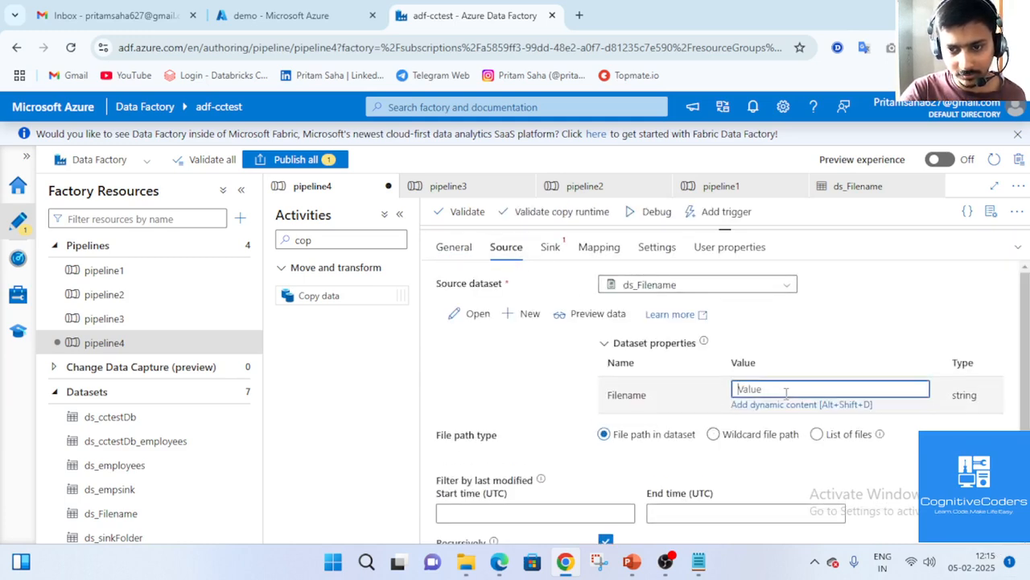
pyautogui.hotkey('ctrl', 'v')
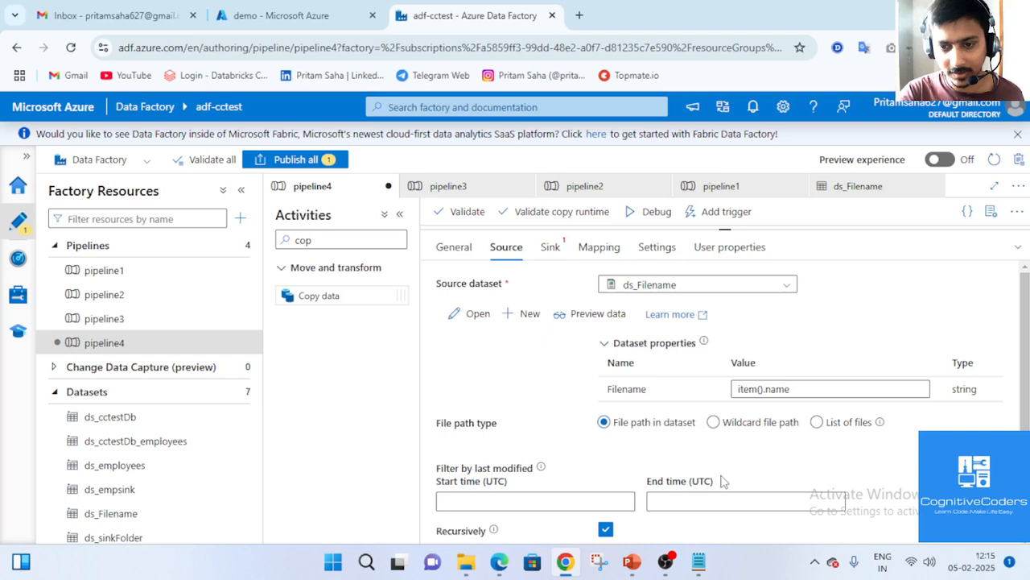
# - Switch Copy data1's source to a wildcard file path with the wildcard file name *.csv
pyautogui.click(714, 423)
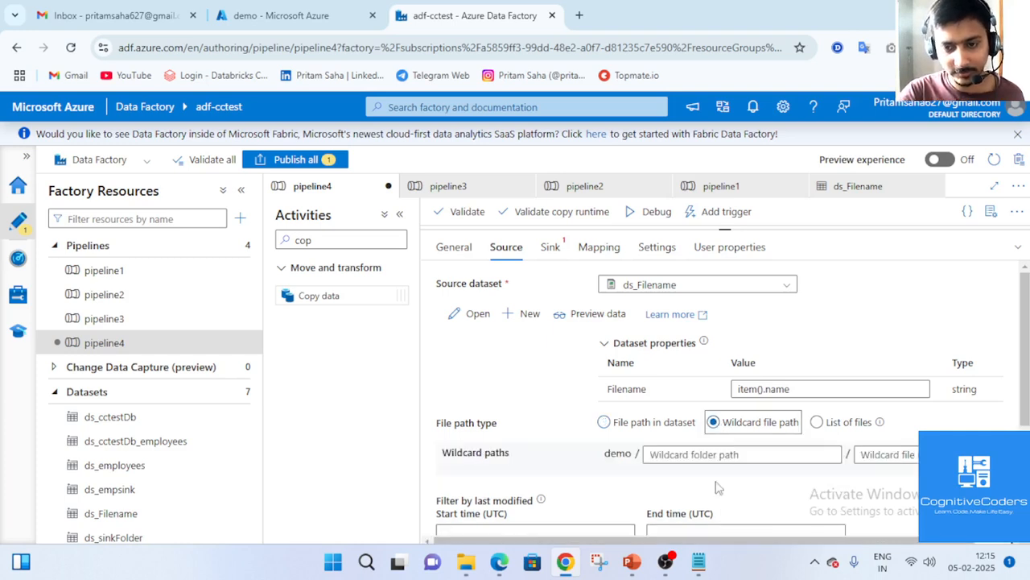
pyautogui.click(877, 454)
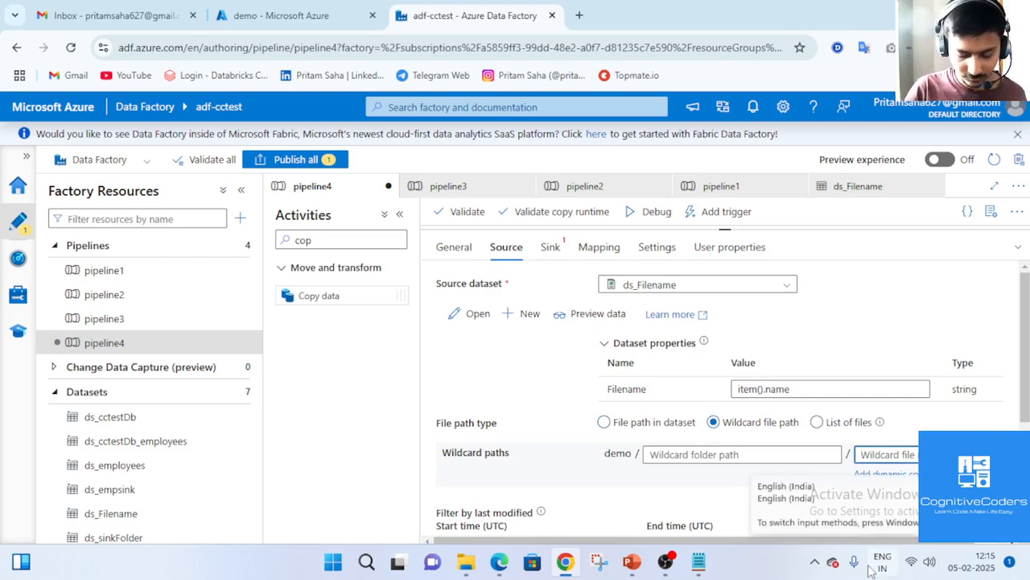
pyautogui.write('*')
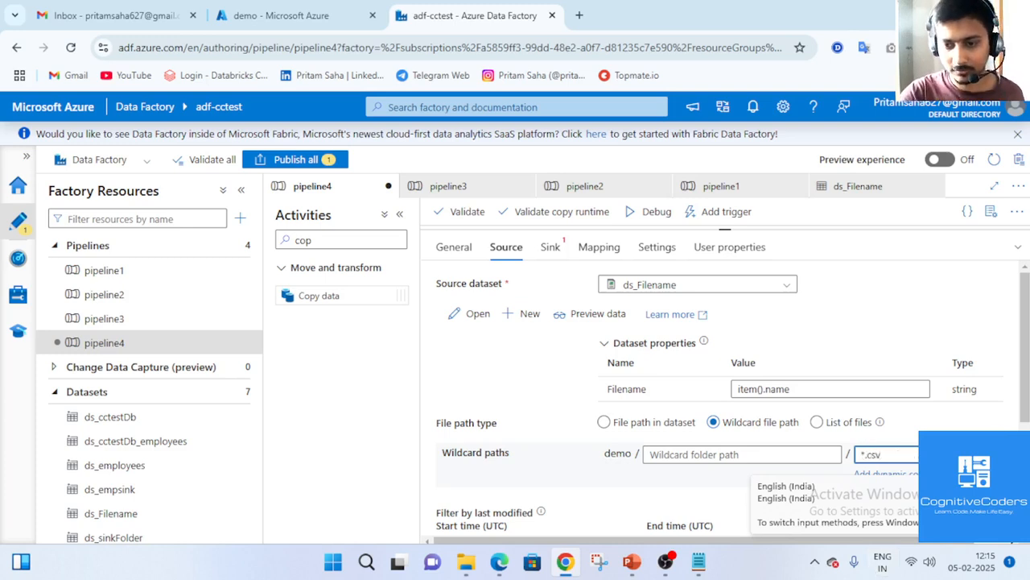
pyautogui.click(919, 308)
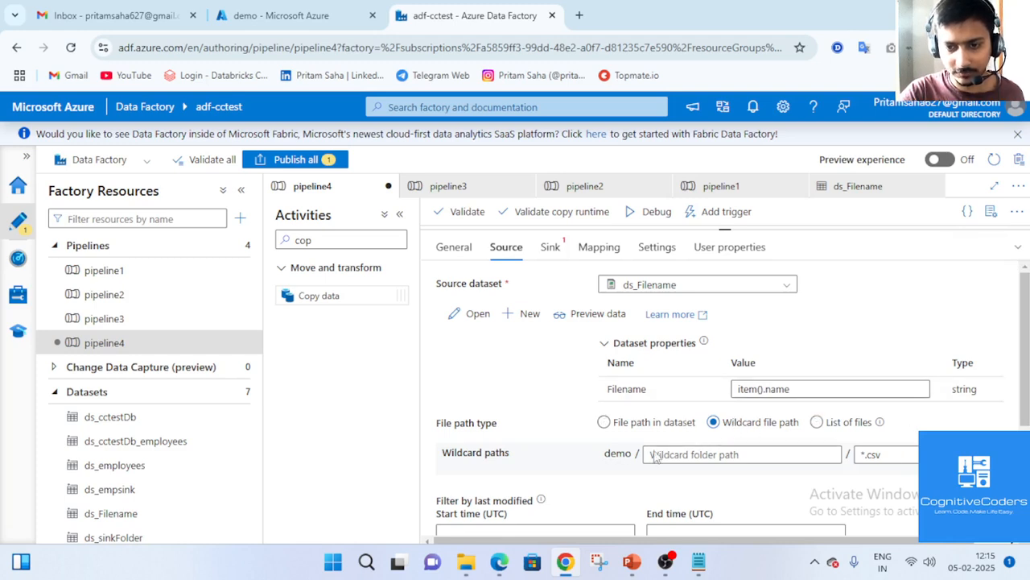
pyautogui.click(1018, 249)
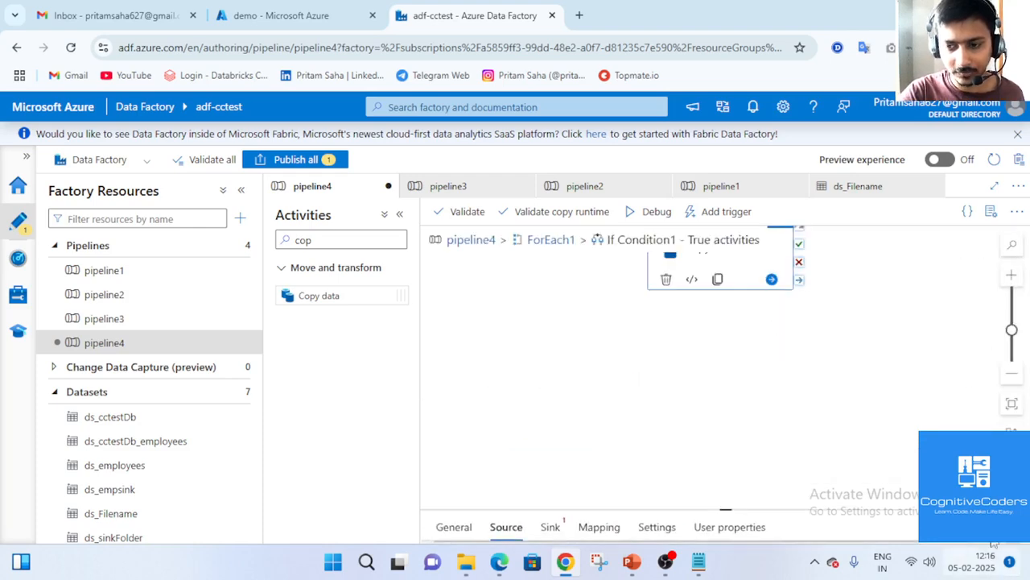
# - Start a new sink dataset for Copy data1 using Azure Data Lake Storage Gen2 and the delimited text format
pyautogui.click(773, 324)
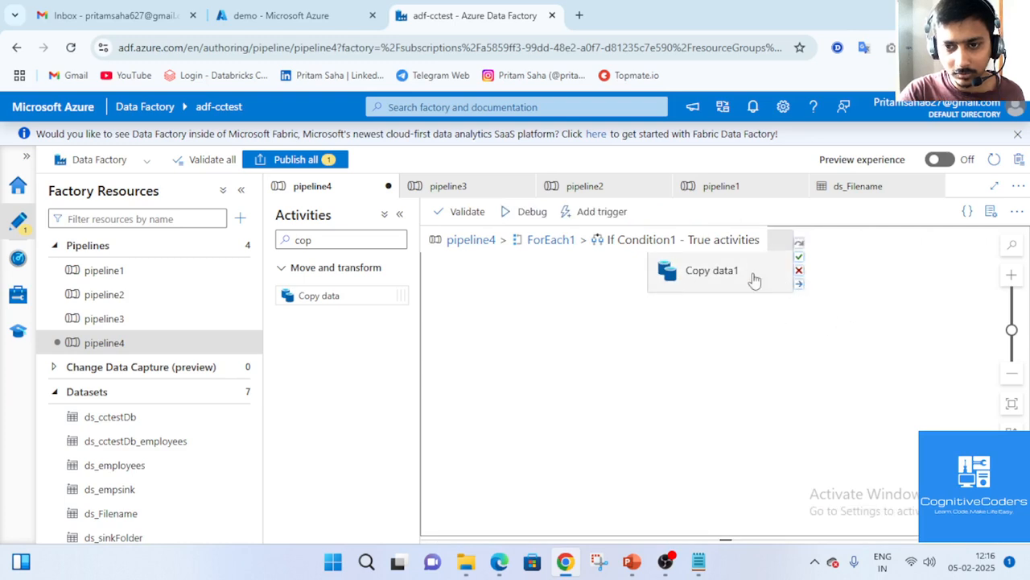
pyautogui.click(729, 270)
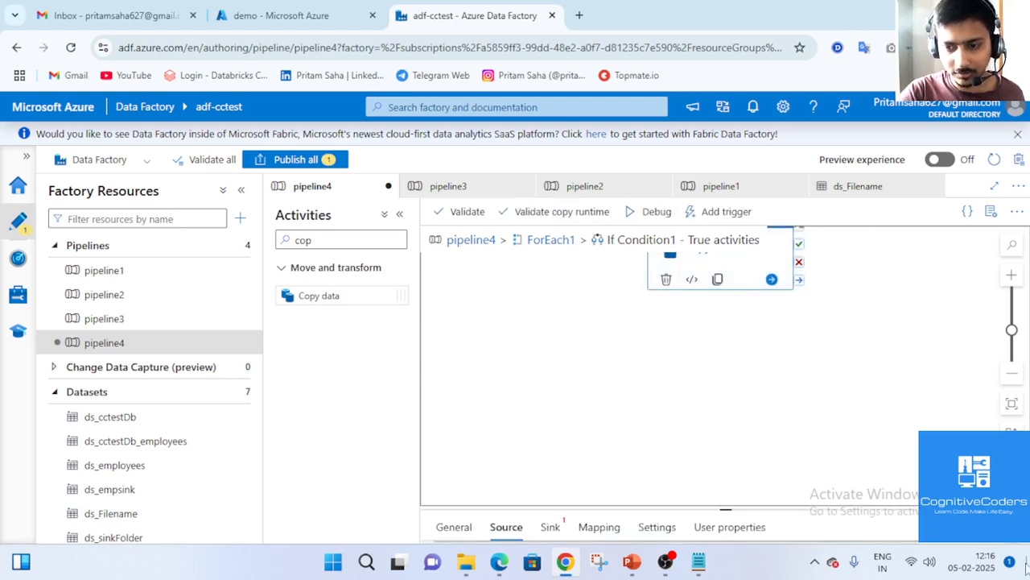
pyautogui.click(551, 528)
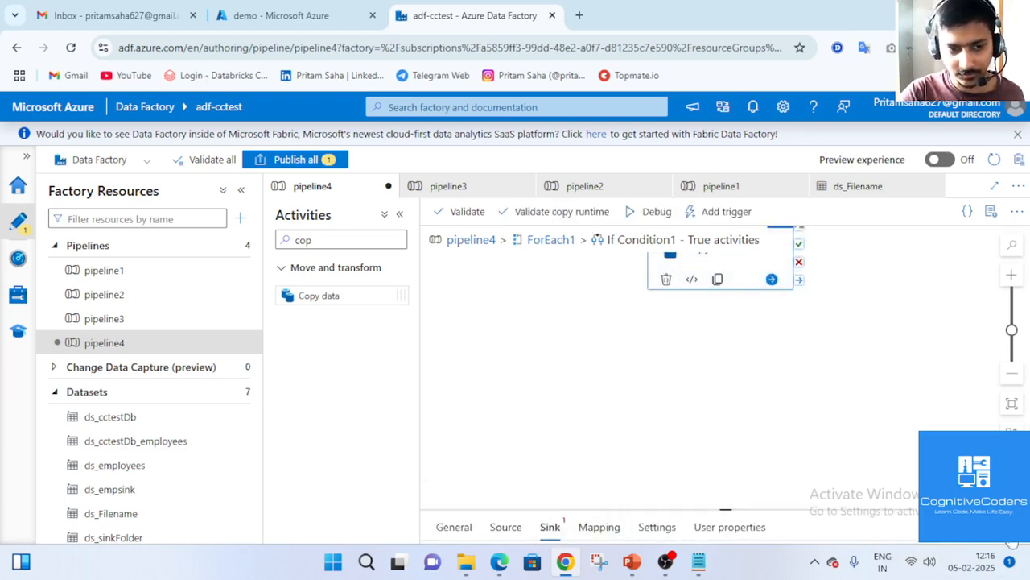
pyautogui.click(671, 292)
pyautogui.click(895, 370)
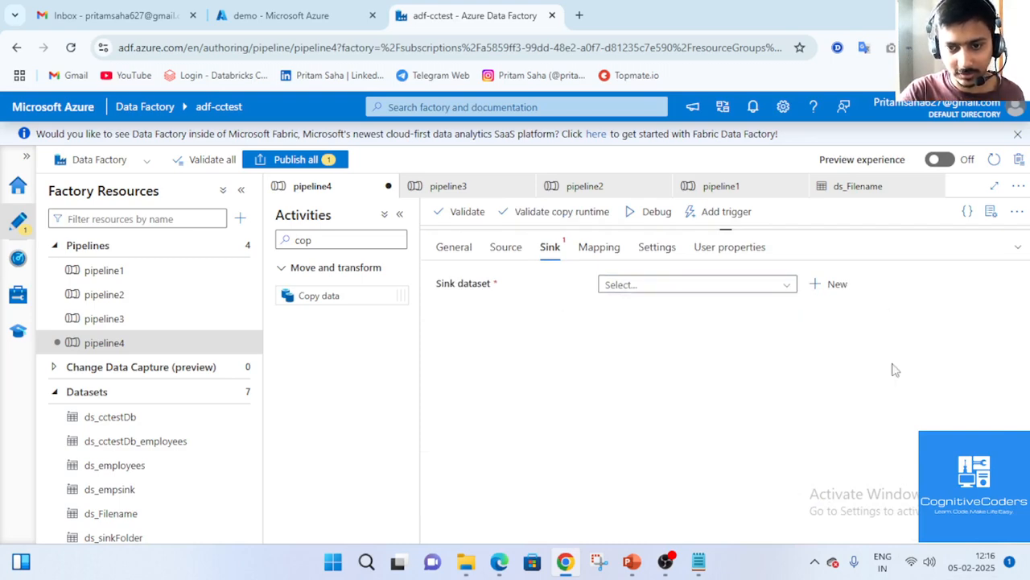
pyautogui.click(829, 283)
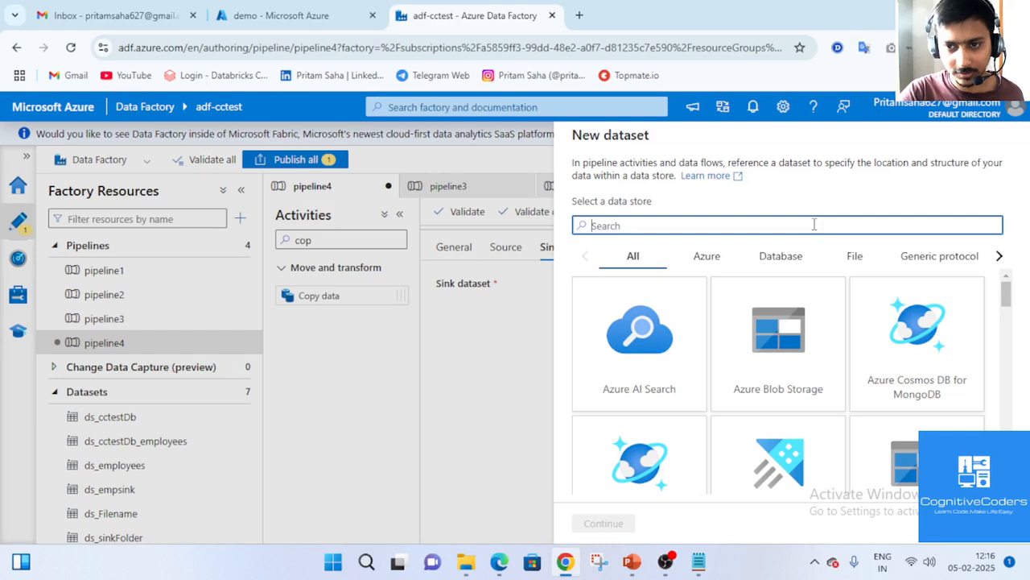
pyautogui.write('ge')
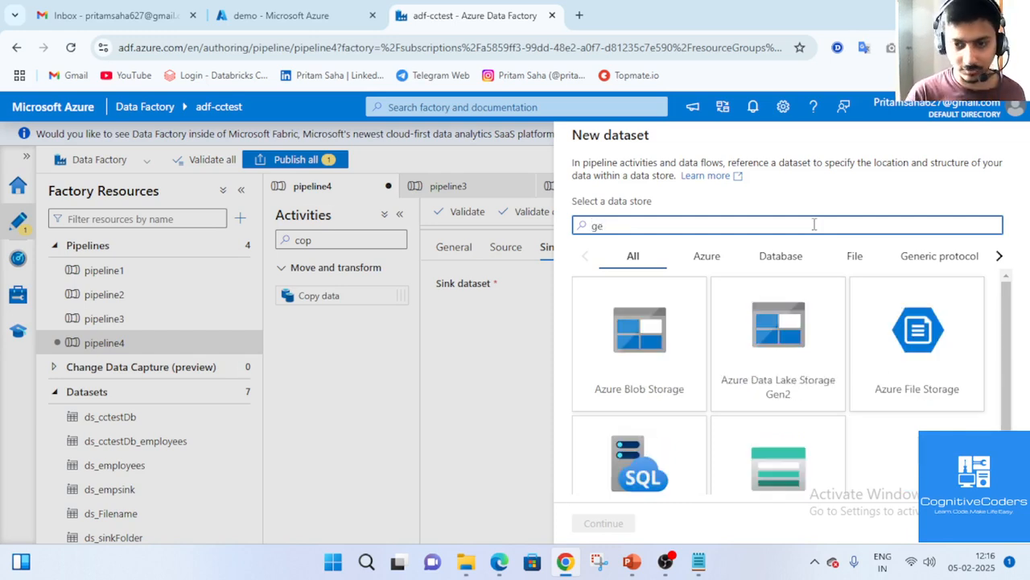
pyautogui.click(756, 367)
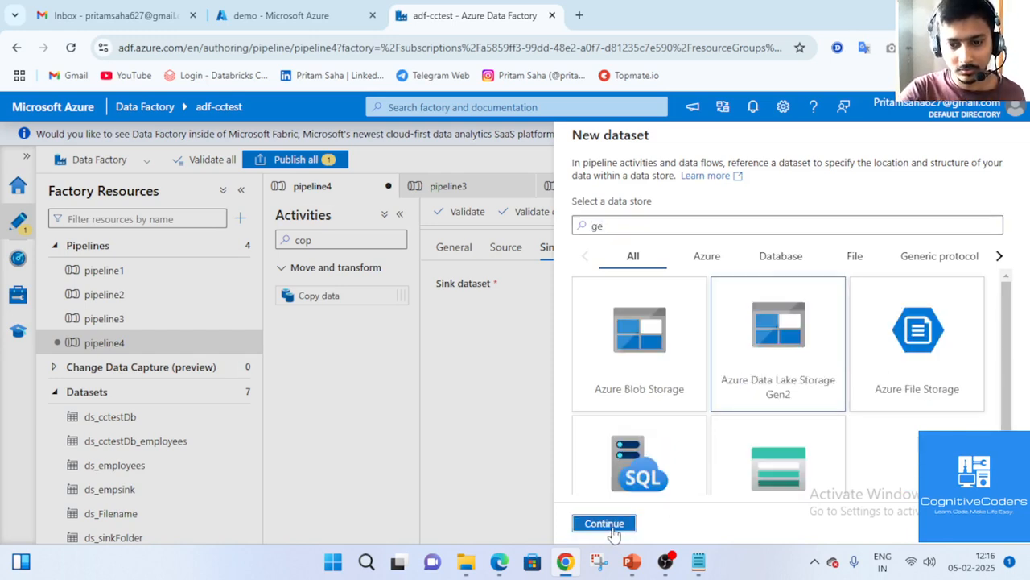
pyautogui.click(612, 524)
pyautogui.click(917, 246)
pyautogui.click(633, 524)
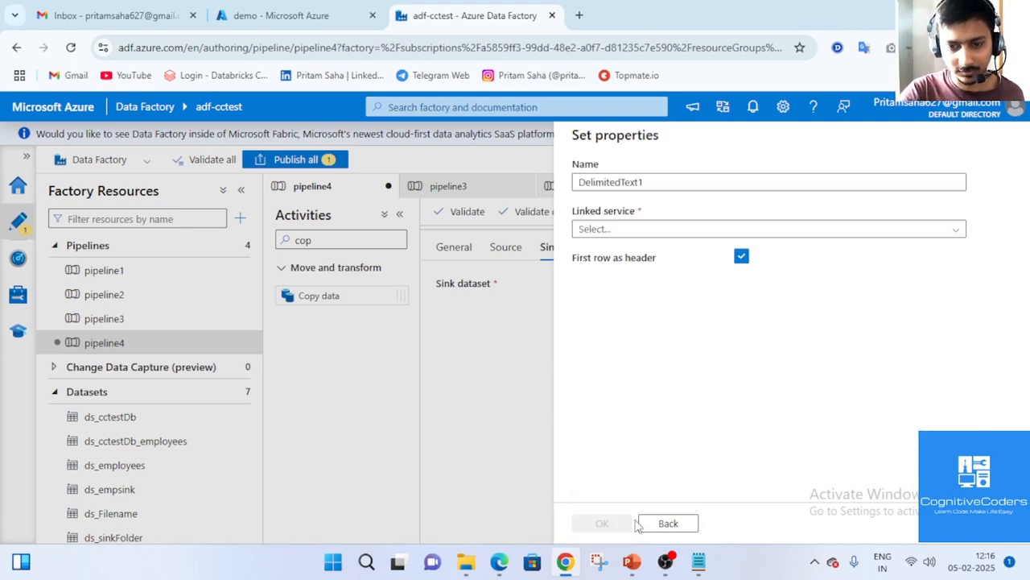
# - Name the new sink dataset ds_csv_storage and link it to the AzureDataLakeStorage1 linked service
pyautogui.click(690, 182)
pyautogui.hotkey('ctrl', 'a')
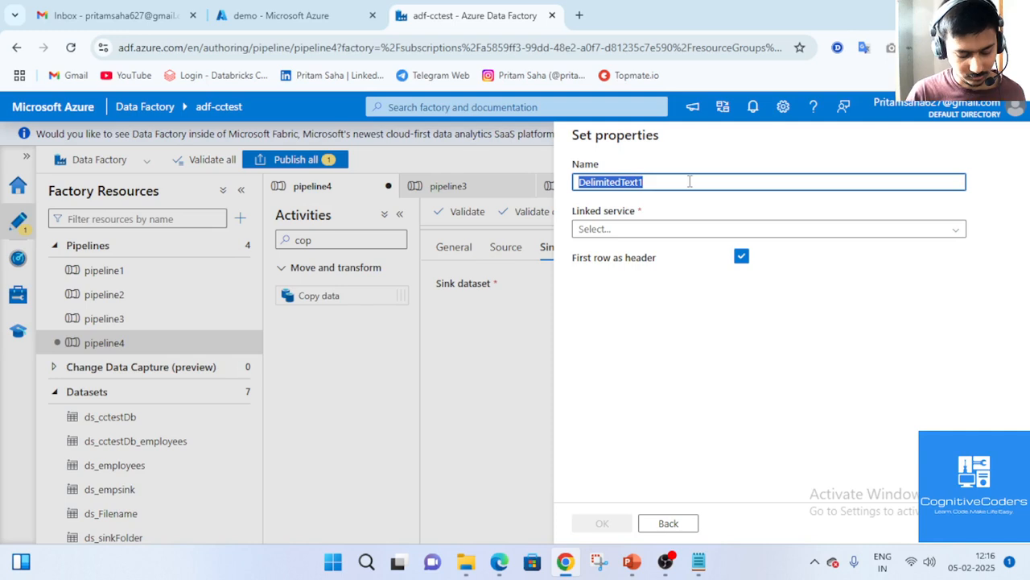
pyautogui.write('ds_')
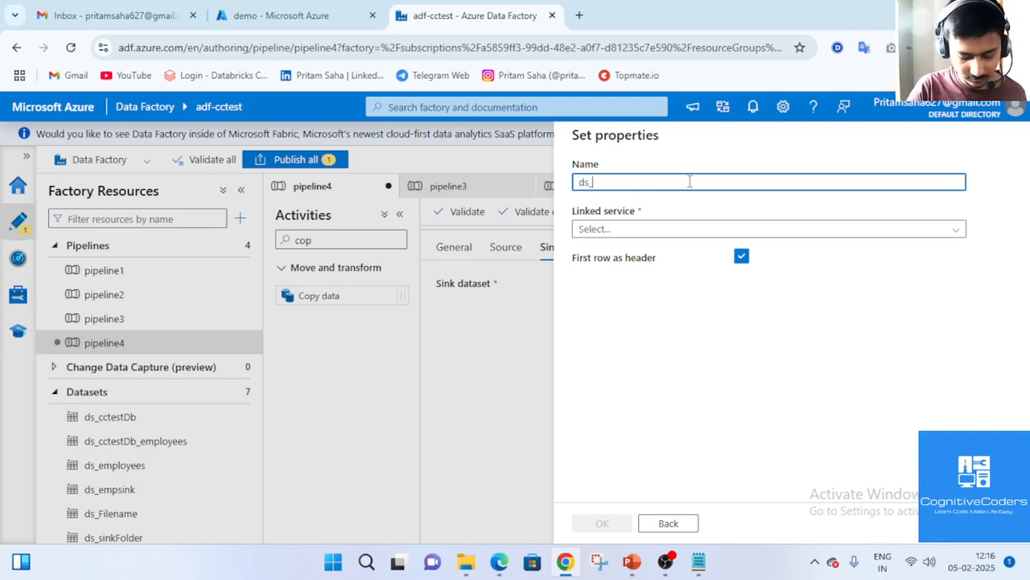
pyautogui.write('csv')
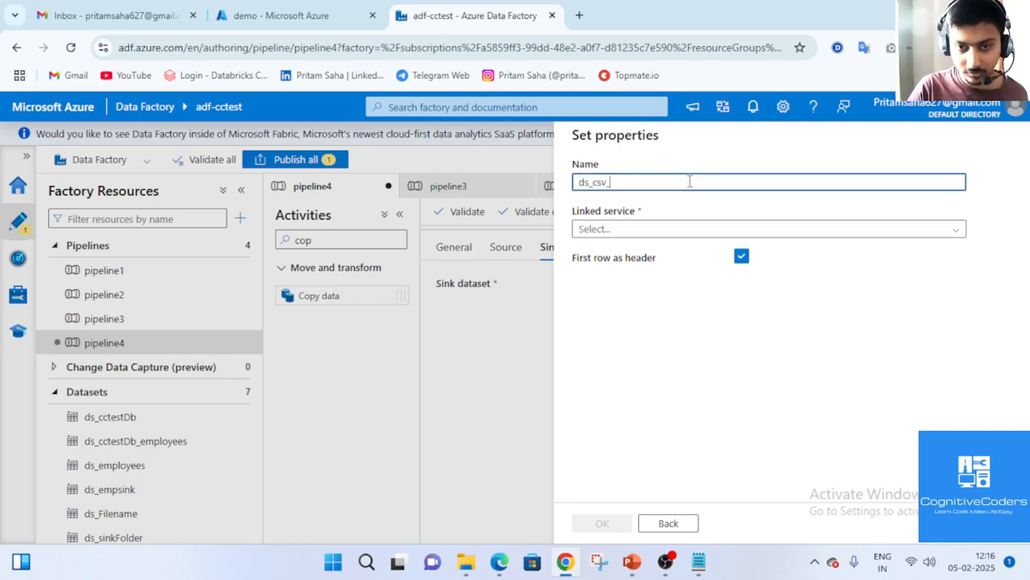
pyautogui.write('_')
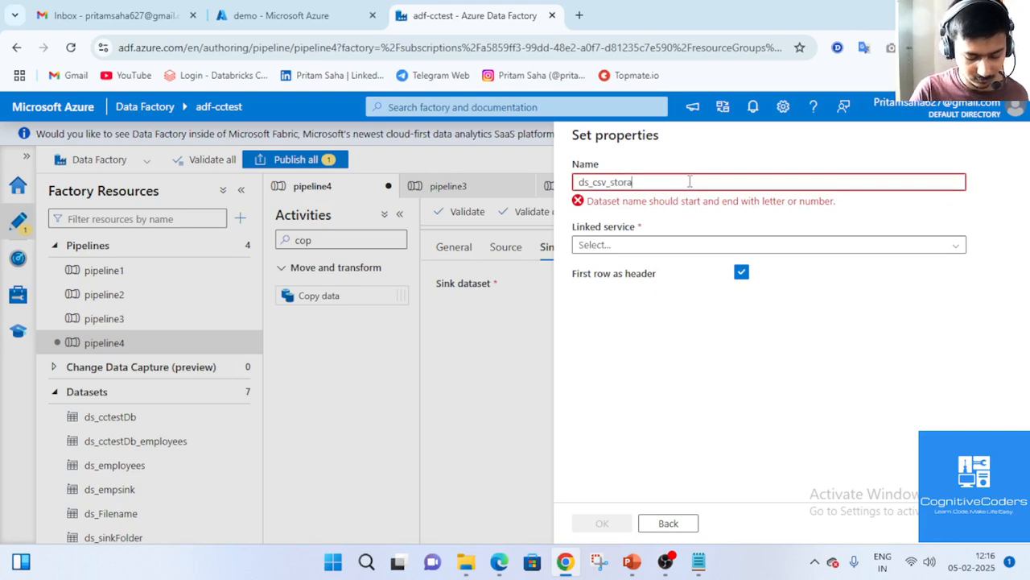
pyautogui.click(754, 229)
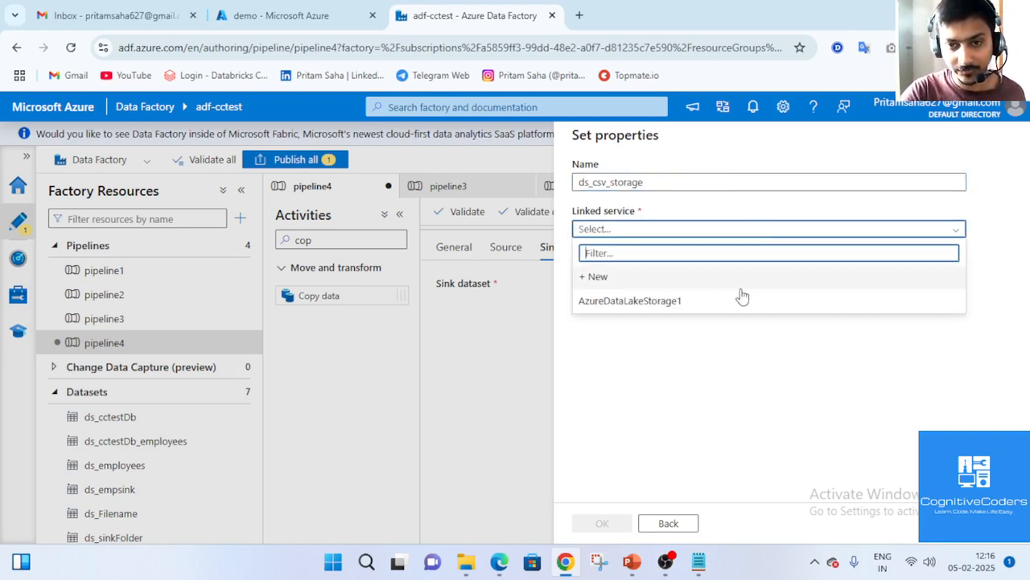
pyautogui.click(713, 301)
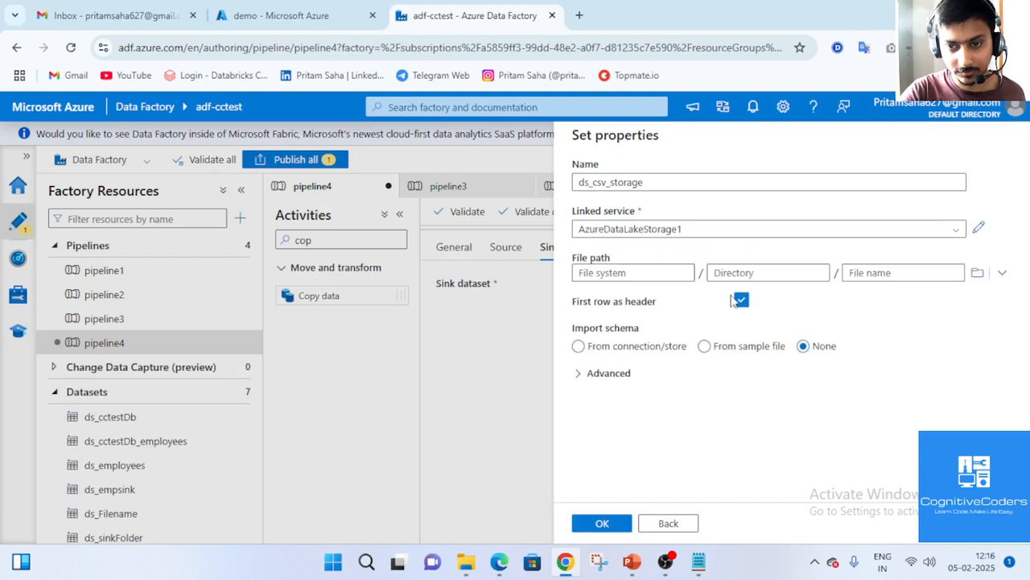
# - Set the dataset's file path to the demo/sink/csv_storage folder and create the dataset
pyautogui.click(978, 274)
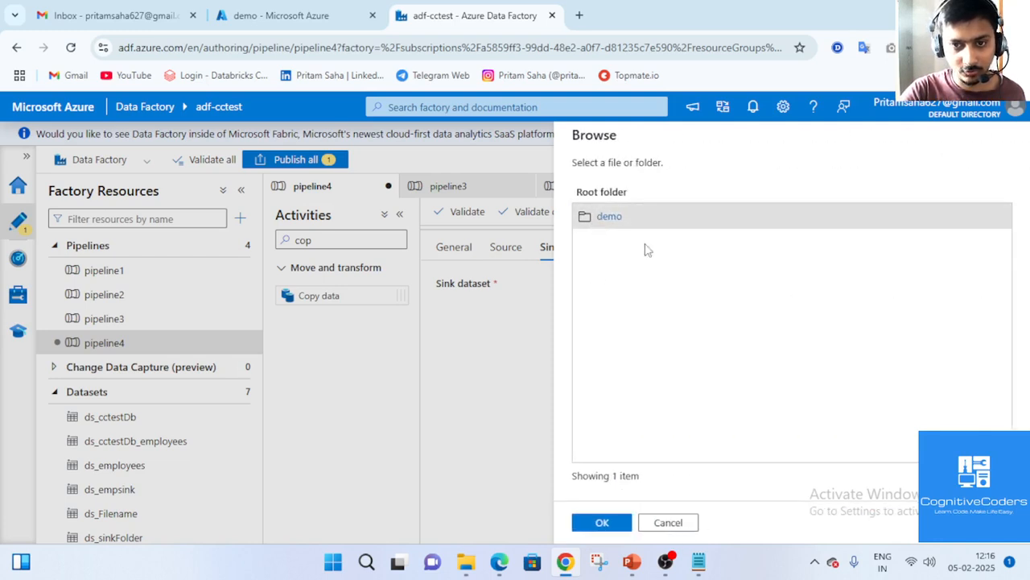
pyautogui.click(609, 217)
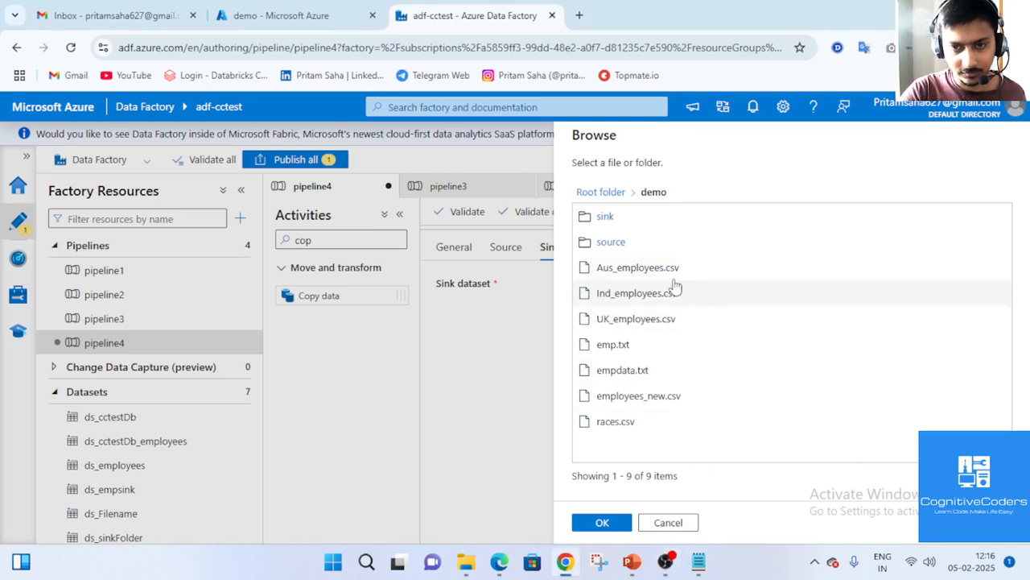
pyautogui.click(610, 218)
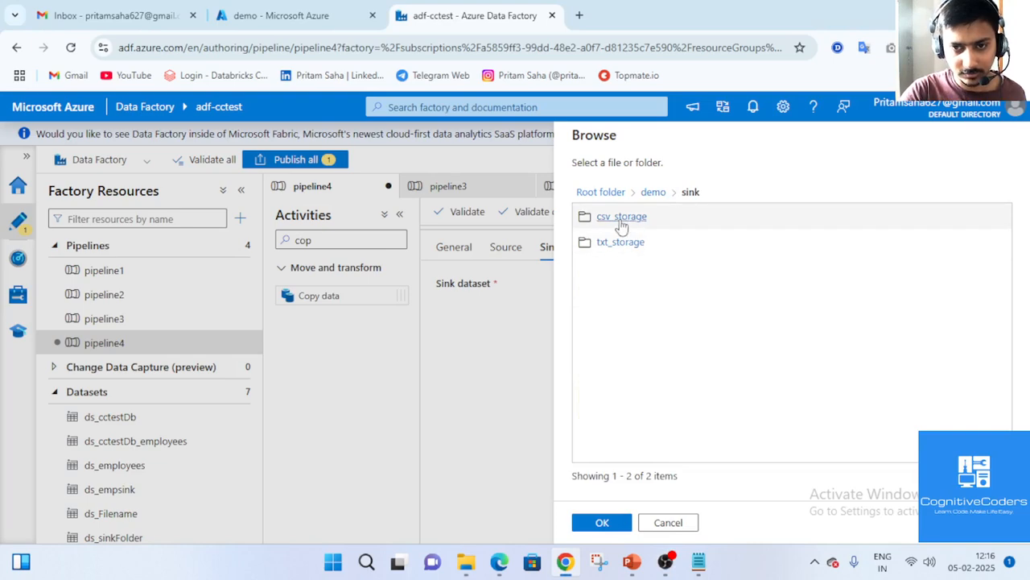
pyautogui.click(622, 219)
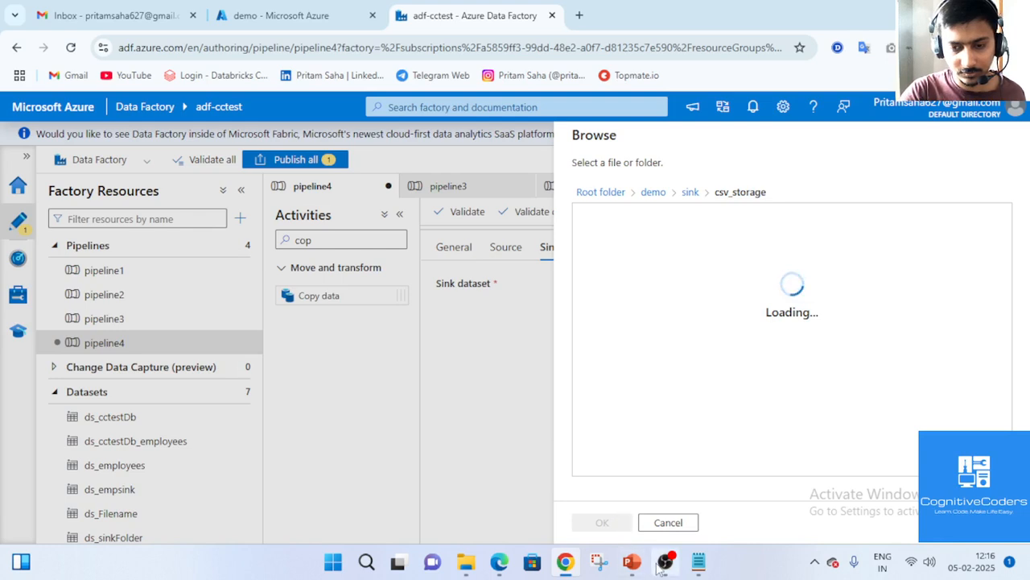
pyautogui.click(577, 525)
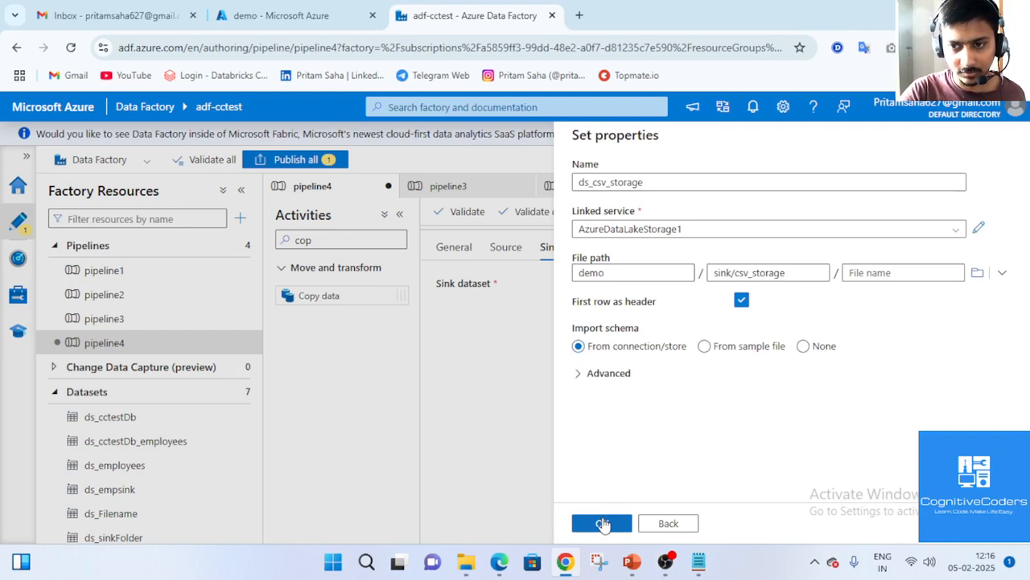
pyautogui.click(603, 524)
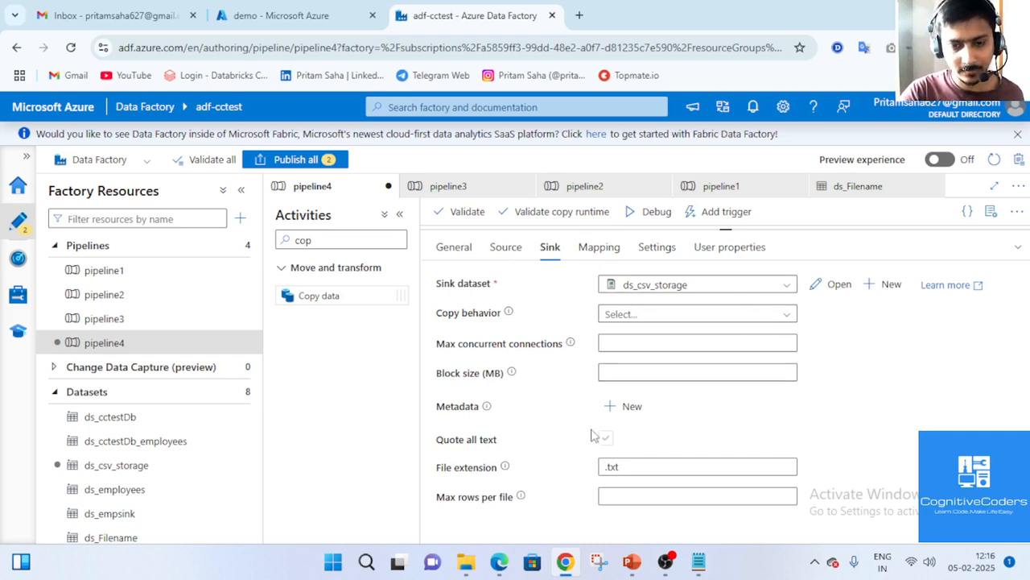
# - Set the file extension in Copy data1's sink settings to .csv
pyautogui.click(690, 469)
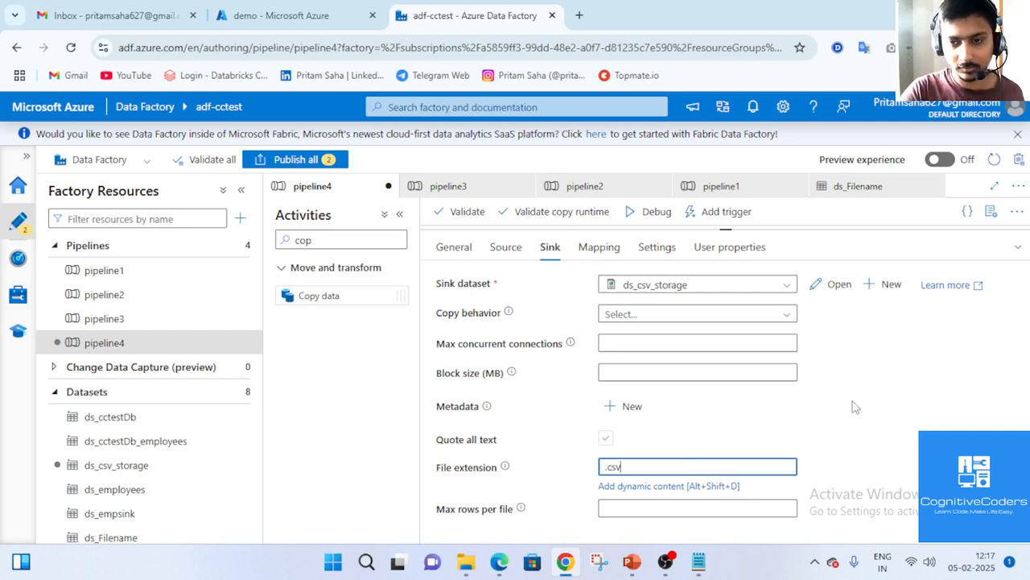
# - Enter .csv as Copy data1's sink file extension and review the activity's source and general settings
pyautogui.write('csv')
pyautogui.click(504, 247)
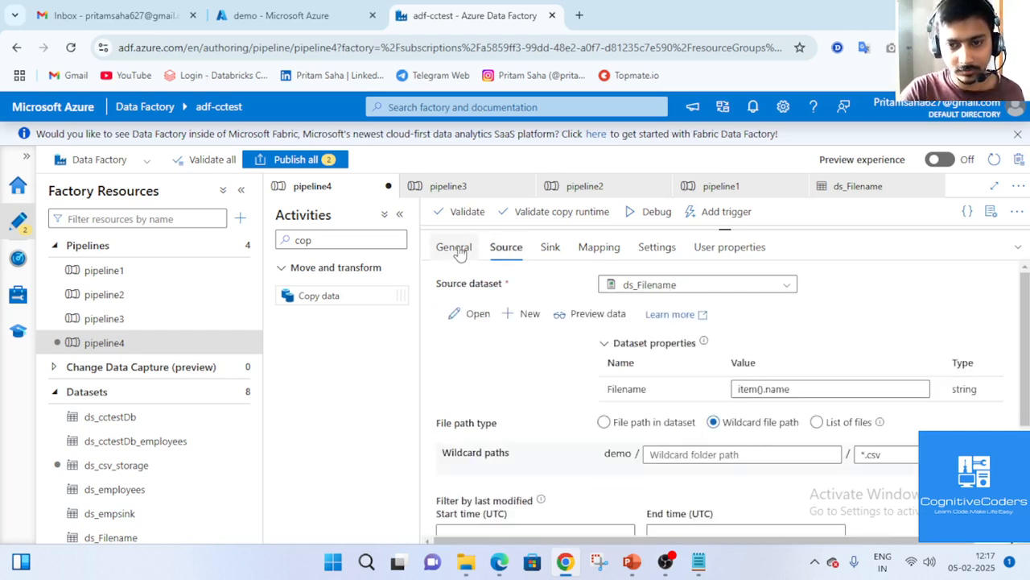
pyautogui.click(455, 248)
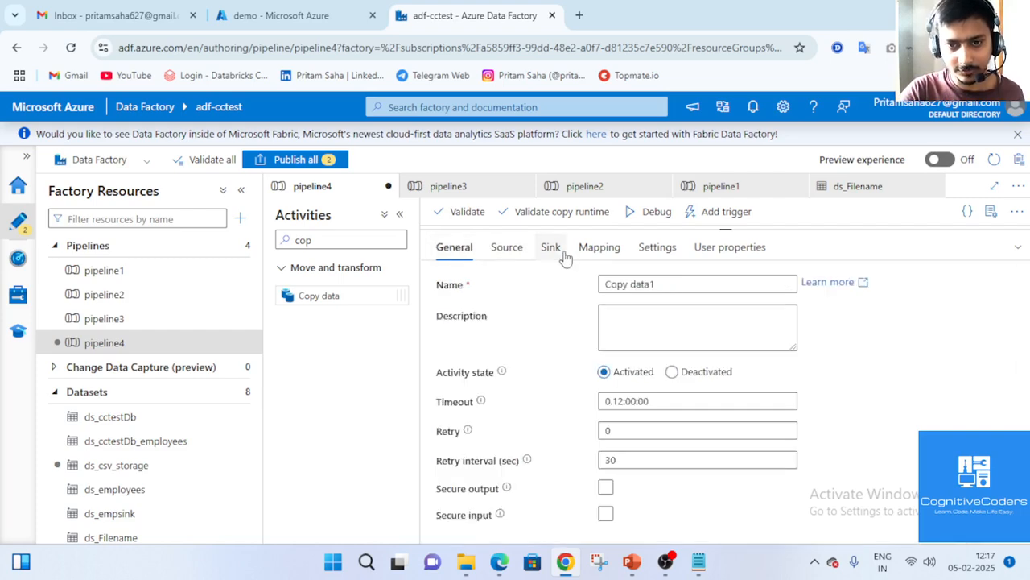
pyautogui.click(551, 248)
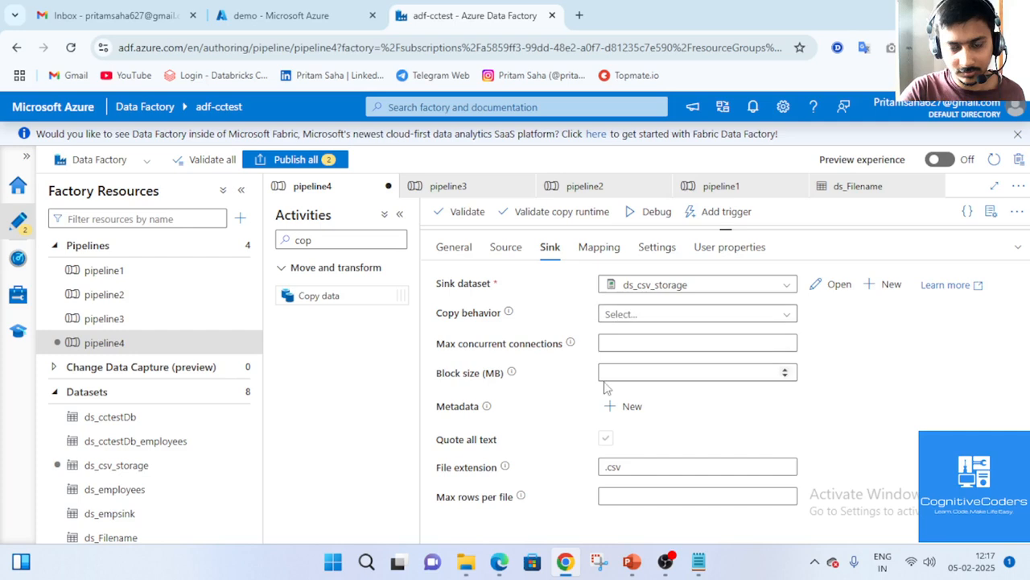
pyautogui.click(1018, 247)
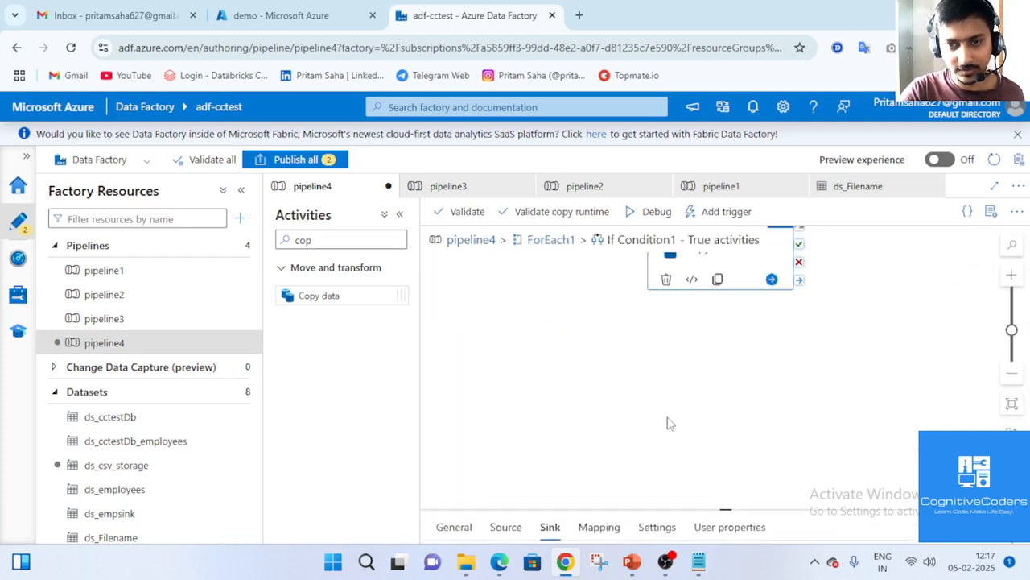
# - Check the If Condition's expression in ForEach1, its False activities, and the files in the demo/source folder
pyautogui.click(545, 244)
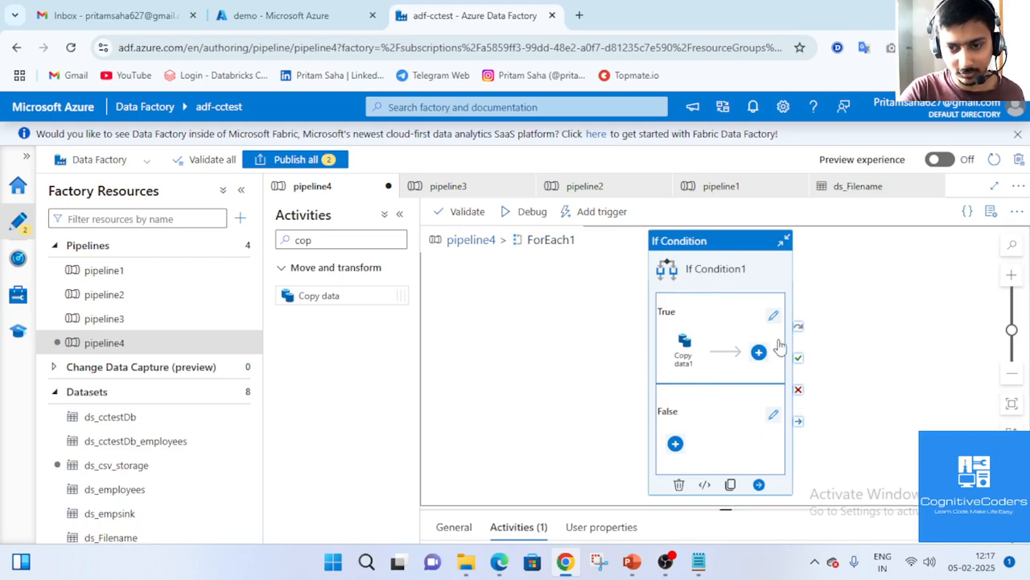
pyautogui.click(779, 345)
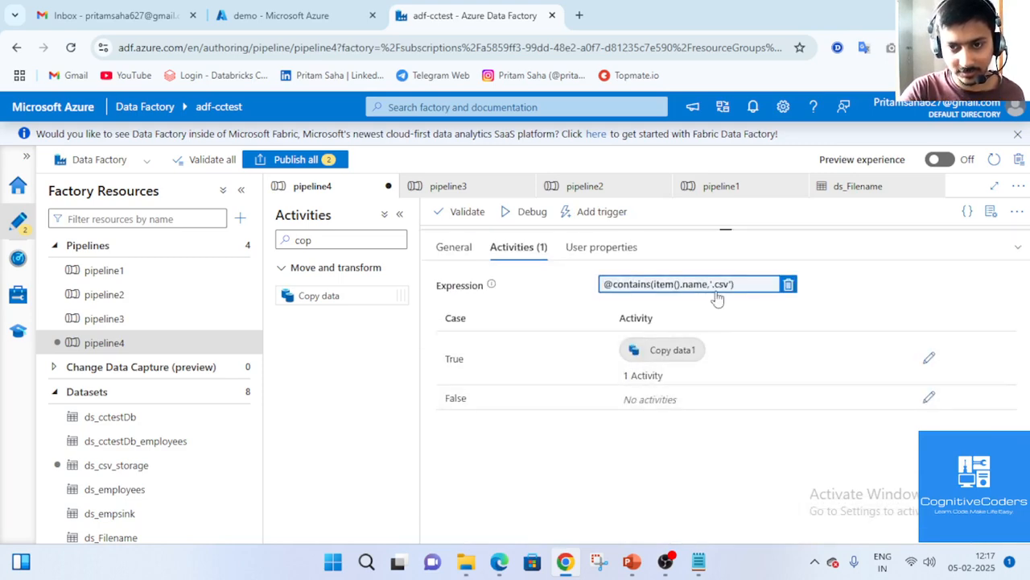
pyautogui.click(306, 21)
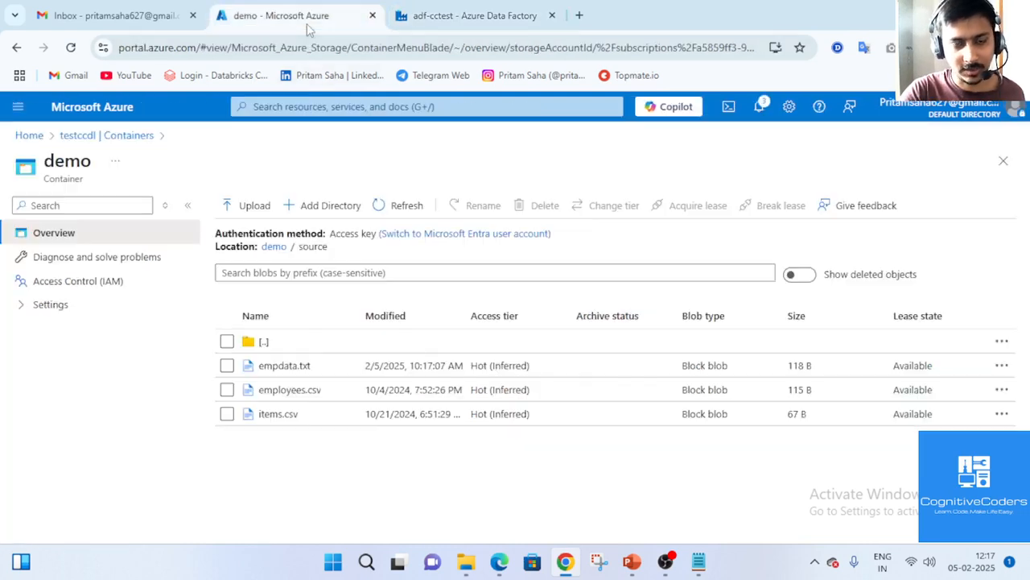
pyautogui.click(455, 20)
pyautogui.click(1015, 241)
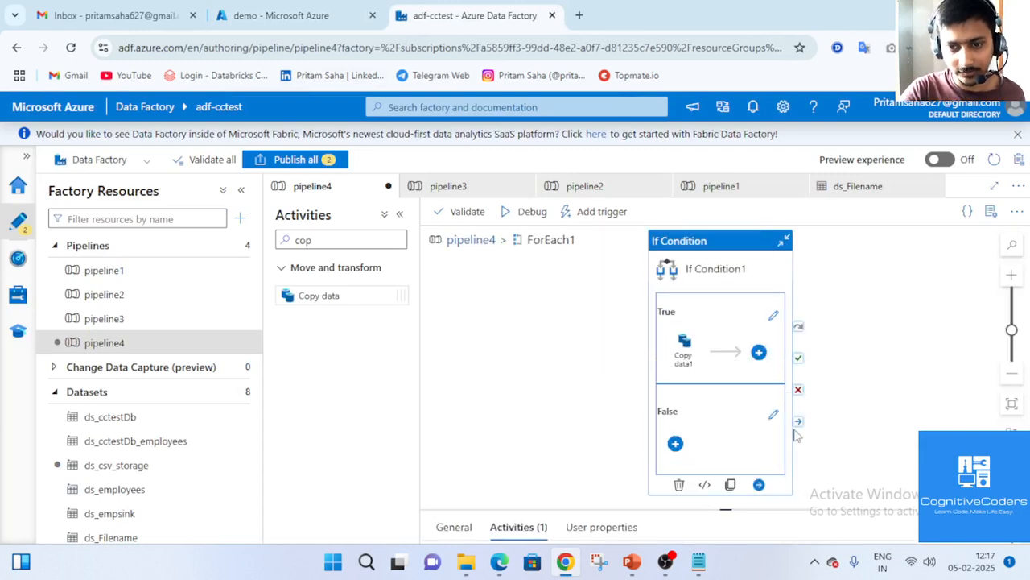
pyautogui.click(774, 415)
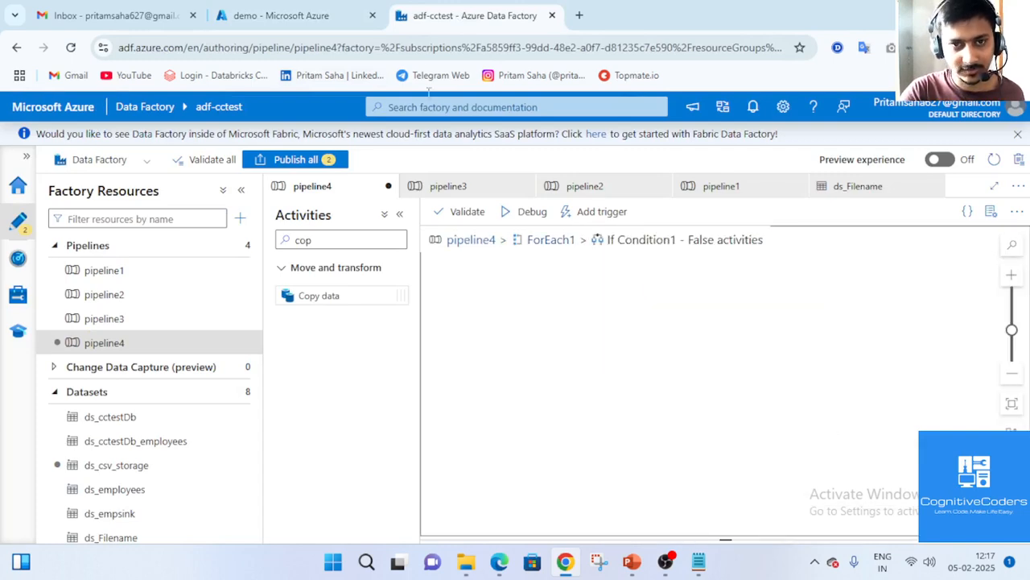
pyautogui.click(326, 15)
pyautogui.click(435, 16)
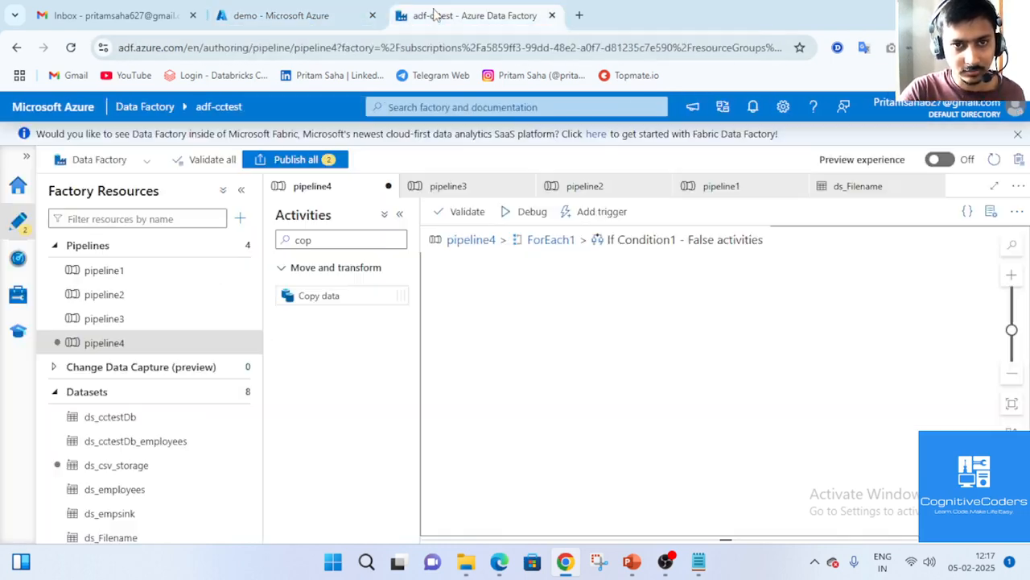
# - Rename the Copy data1 activity in If Condition1's True activities as Copy data csv
pyautogui.click(560, 240)
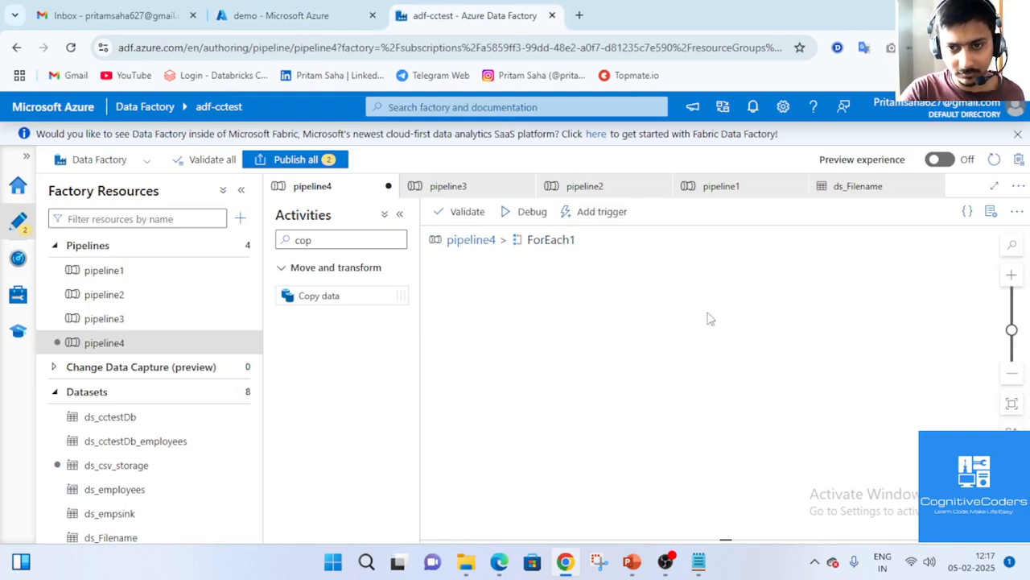
pyautogui.click(773, 316)
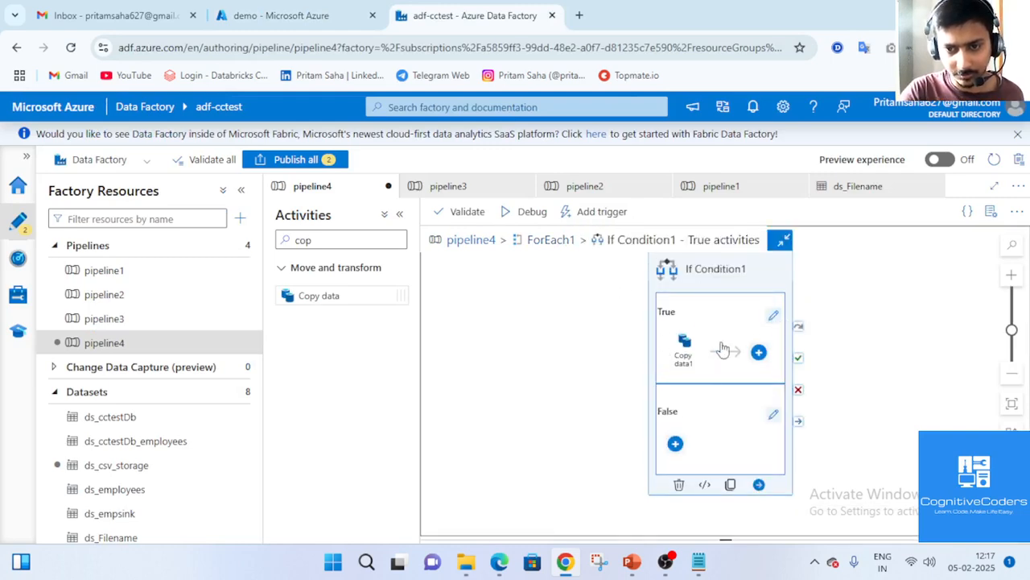
pyautogui.click(709, 289)
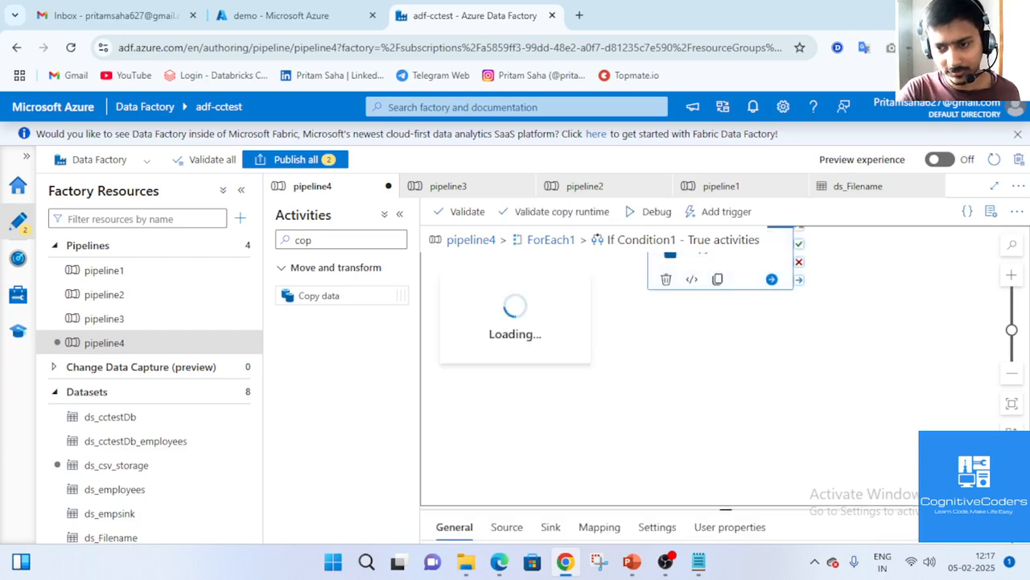
pyautogui.moveTo(726, 509); pyautogui.dragTo(726, 230)
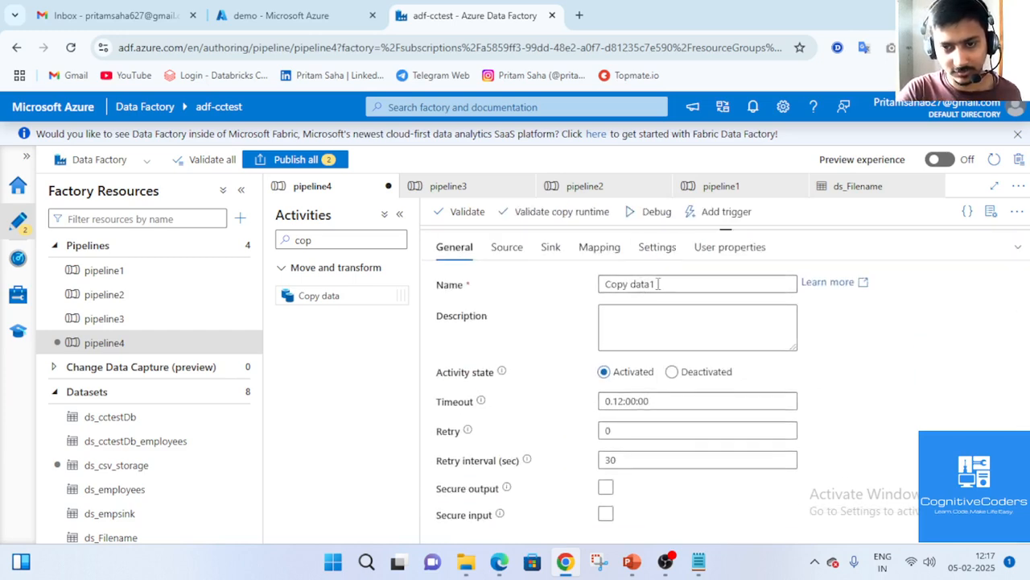
pyautogui.moveTo(659, 284); pyautogui.dragTo(628, 284)
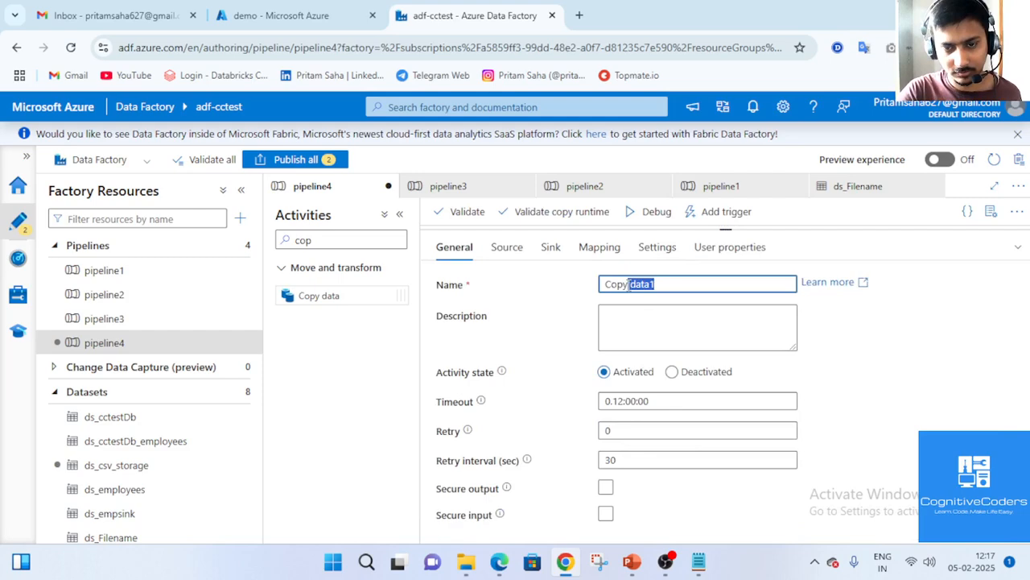
pyautogui.click(659, 286)
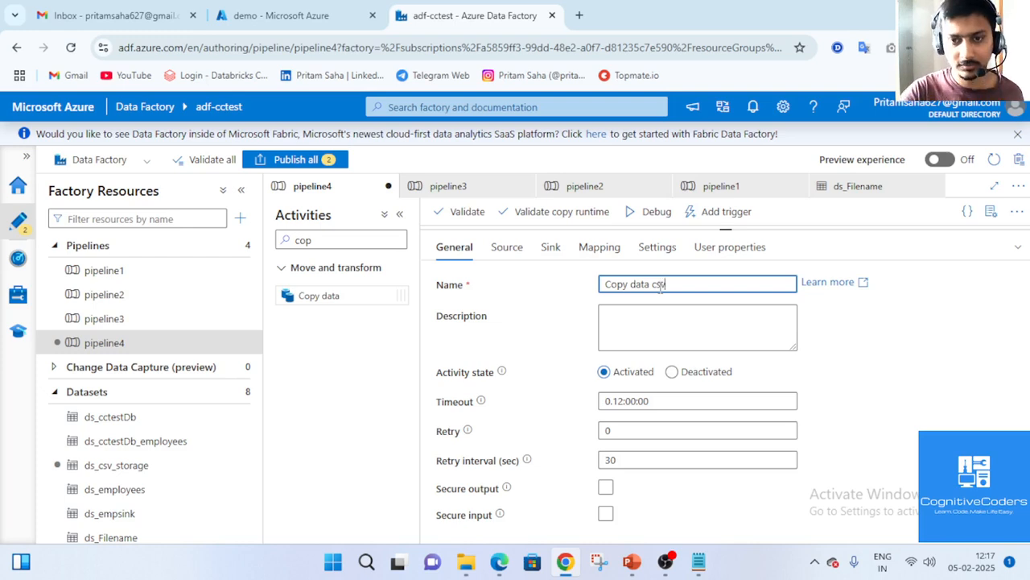
pyautogui.click(1018, 247)
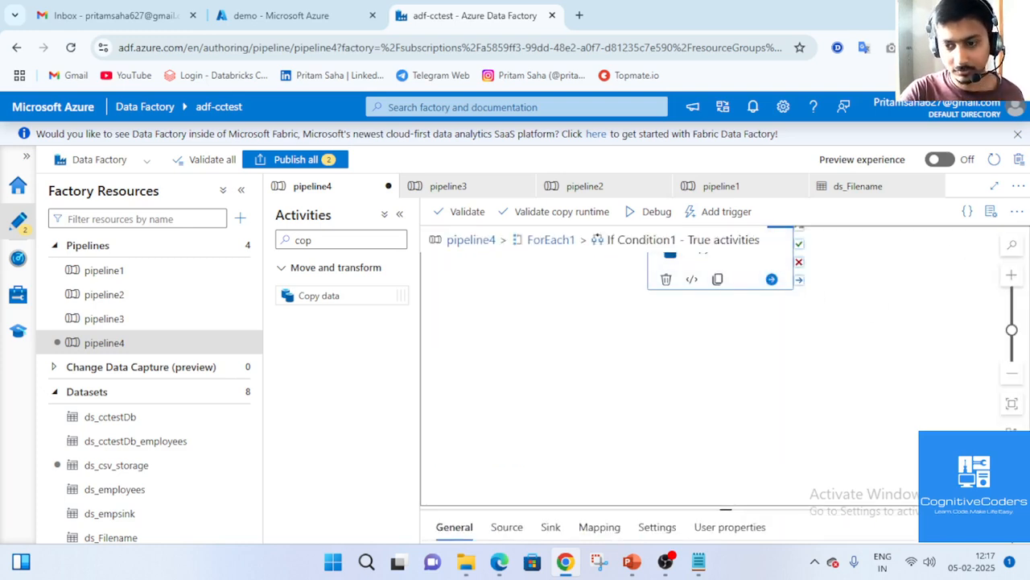
# - Duplicate the Copy data csv activity into If Condition1's False activities and rename the copy as Copy data txt
pyautogui.scroll(2, 850, 366)
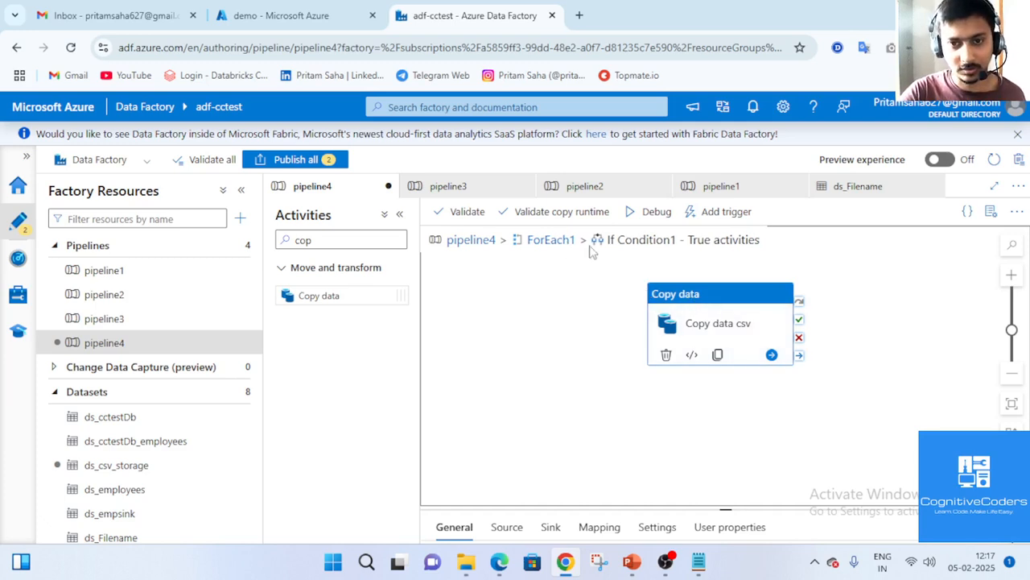
pyautogui.click(541, 239)
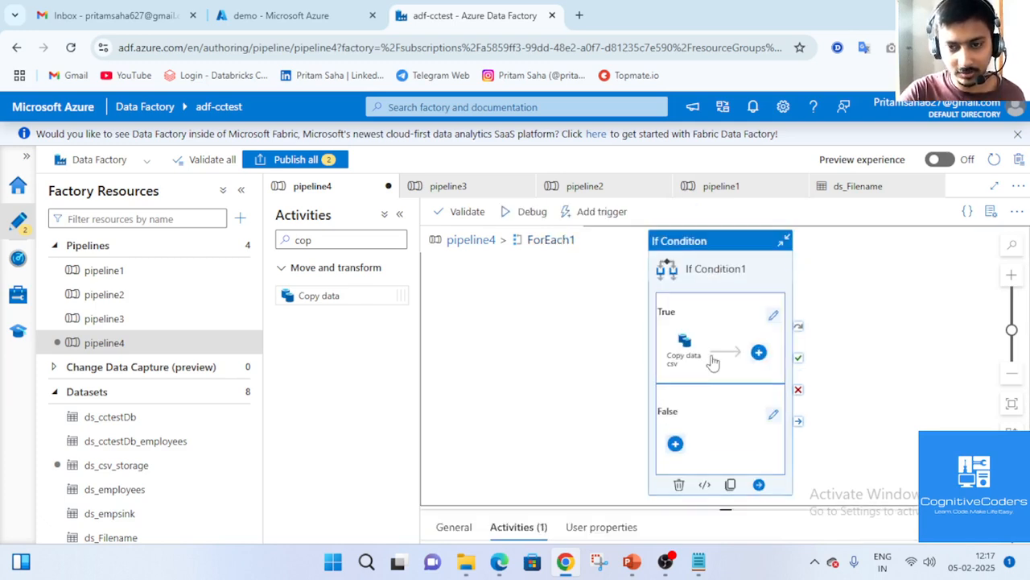
pyautogui.click(773, 413)
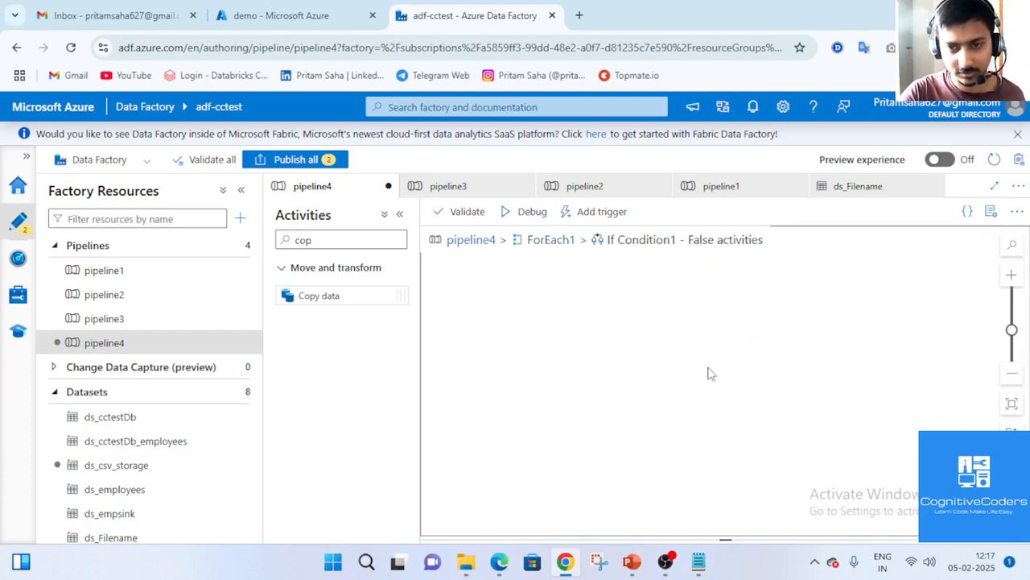
pyautogui.moveTo(699, 322); pyautogui.dragTo(698, 322)
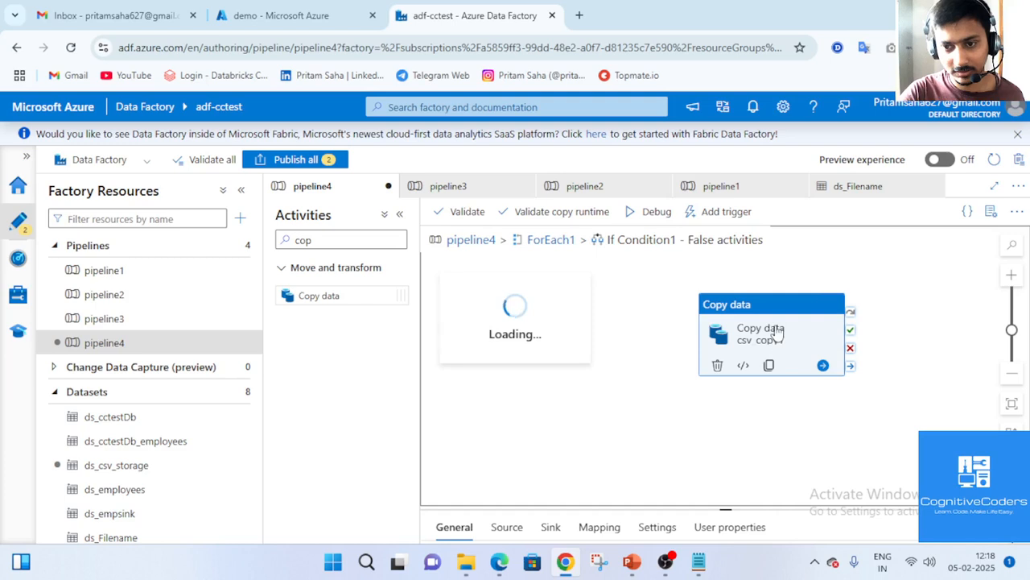
pyautogui.moveTo(725, 509); pyautogui.dragTo(720, 230)
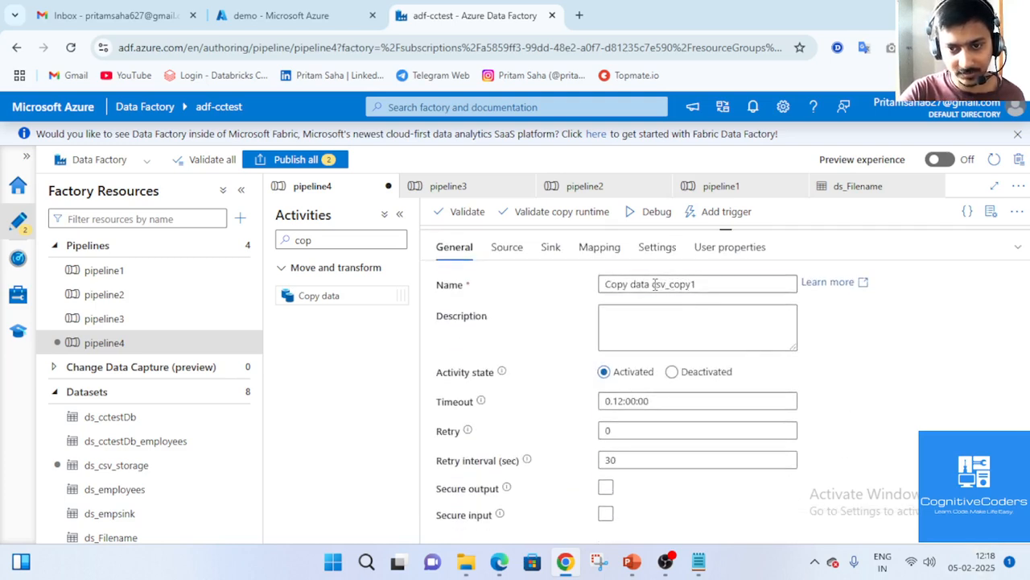
pyautogui.moveTo(653, 285); pyautogui.dragTo(708, 284)
pyautogui.write('txt')
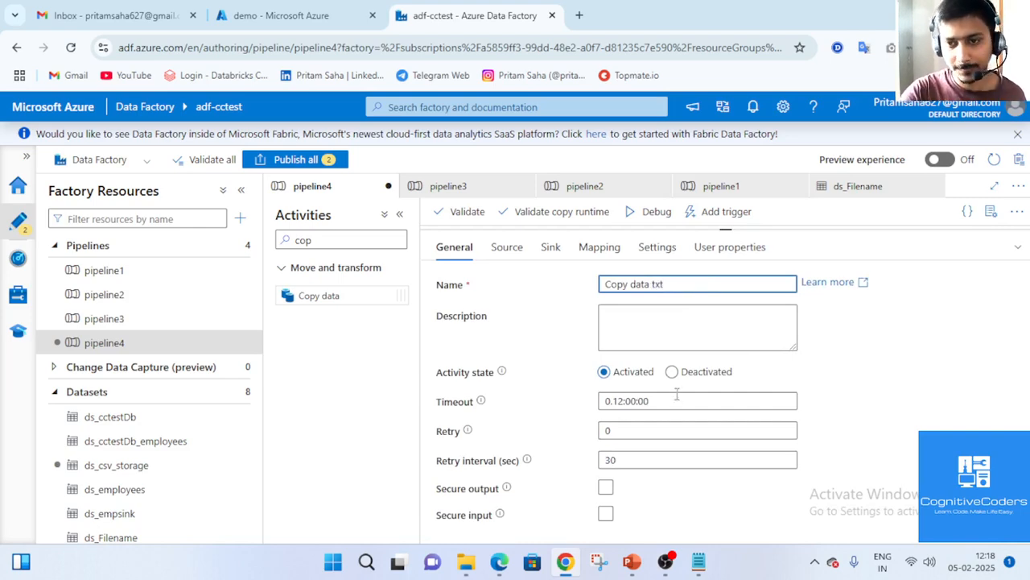
# - Set Copy data txt's source wildcard file name to *.txt and its sink file extension to .txt
pyautogui.click(507, 247)
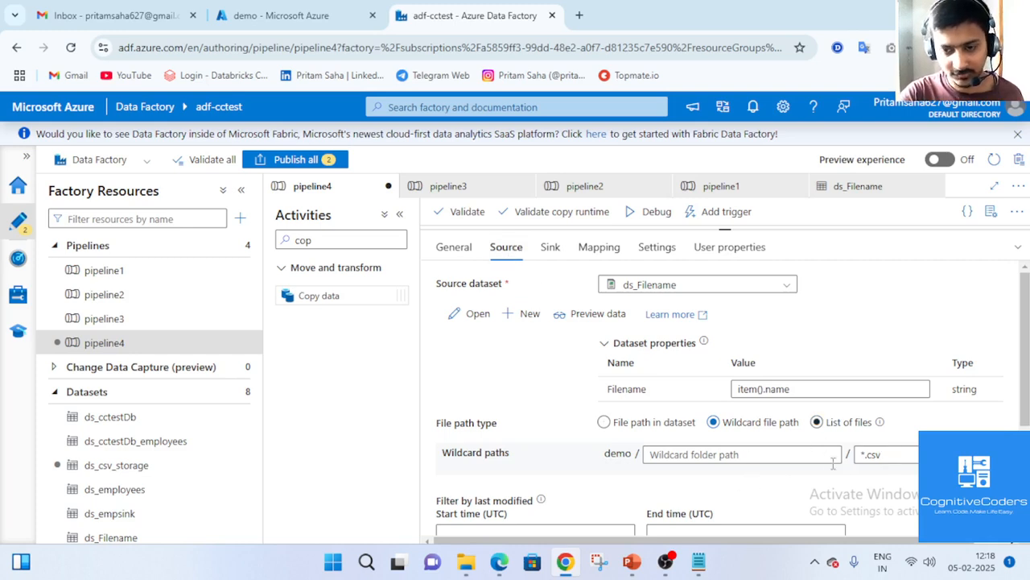
pyautogui.moveTo(895, 453); pyautogui.dragTo(869, 454)
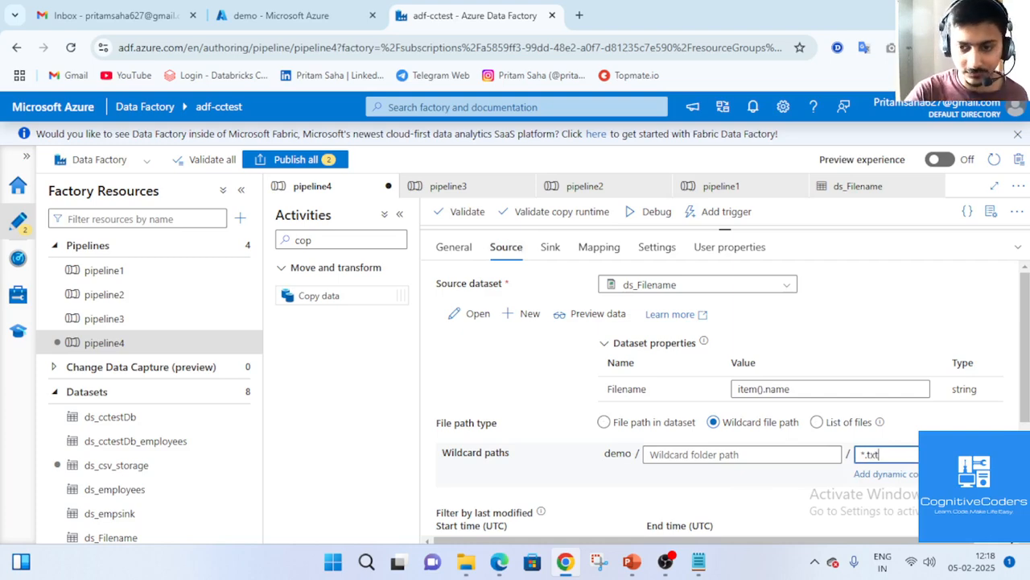
pyautogui.click(550, 247)
pyautogui.moveTo(626, 467); pyautogui.dragTo(606, 467)
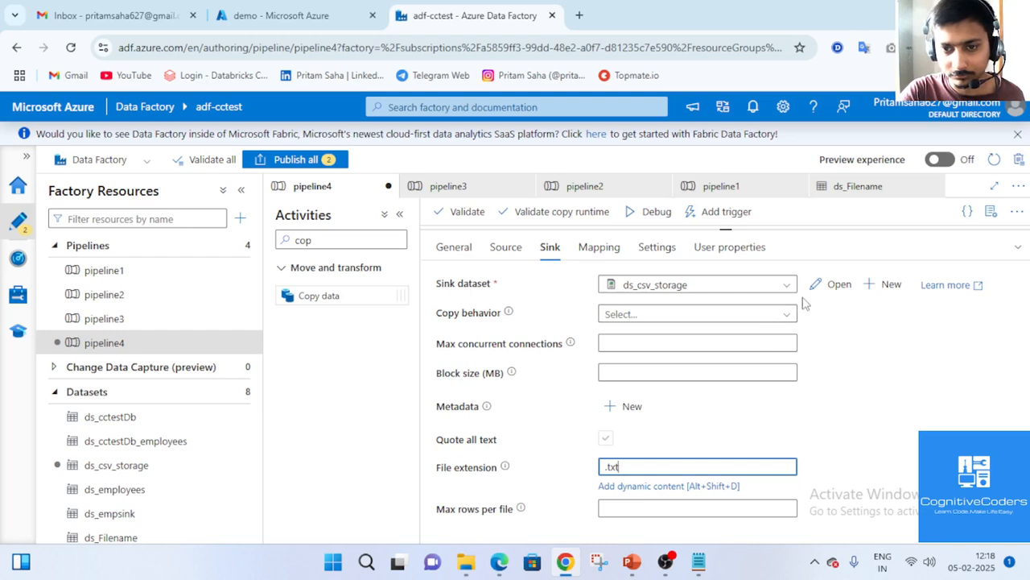
# - Start a new sink dataset for Copy data txt using Azure Data Lake Storage Gen2 and the DelimitedText format
pyautogui.click(869, 292)
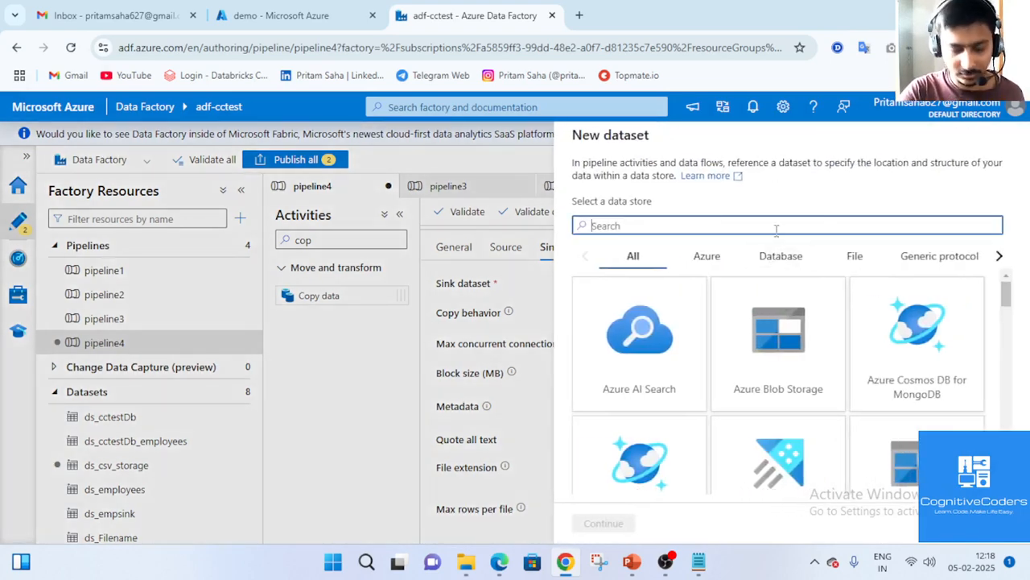
pyautogui.write('ge')
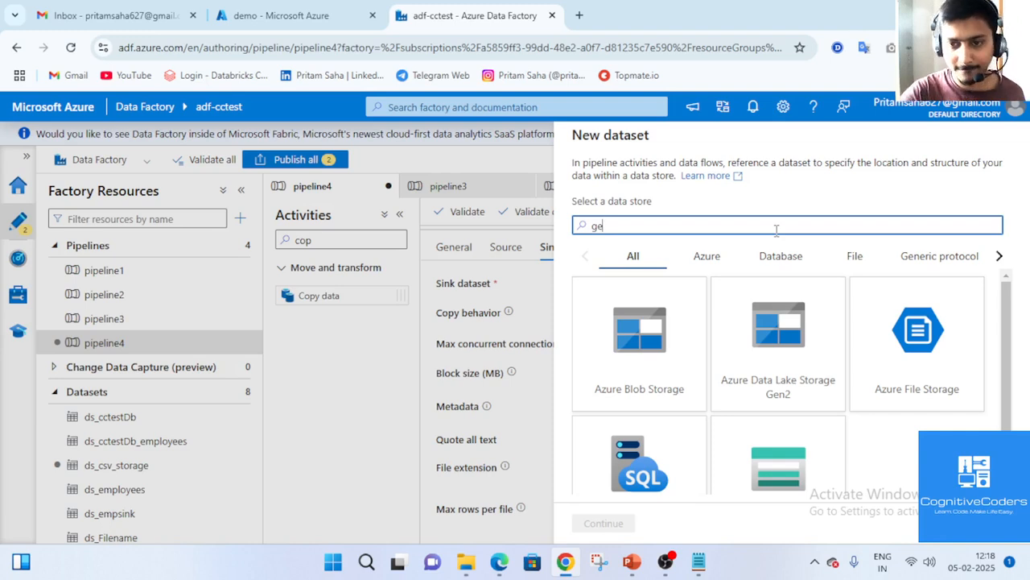
pyautogui.click(779, 330)
pyautogui.click(611, 521)
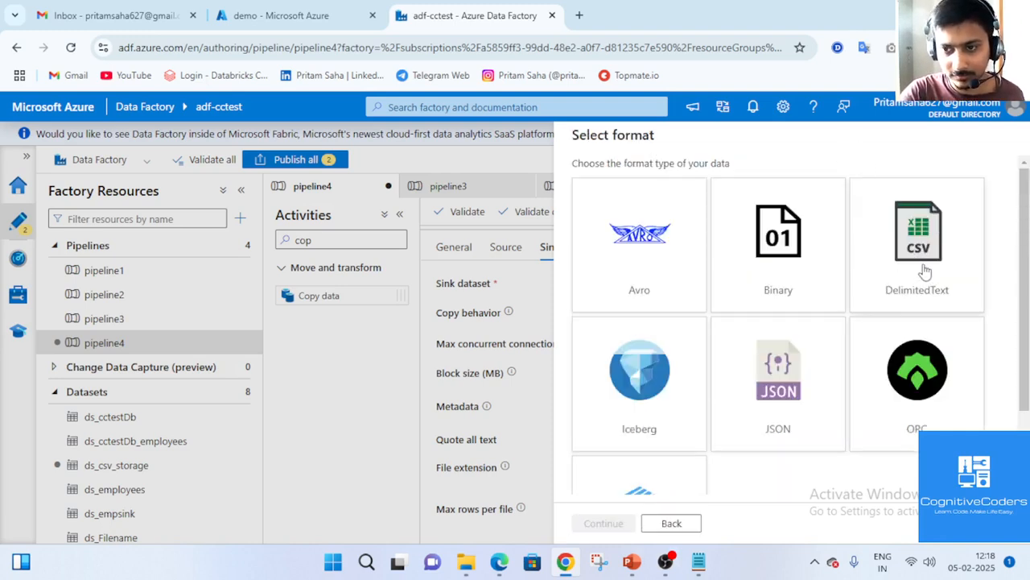
pyautogui.scroll(-1, 886, 322)
pyautogui.scroll(1, 885, 322)
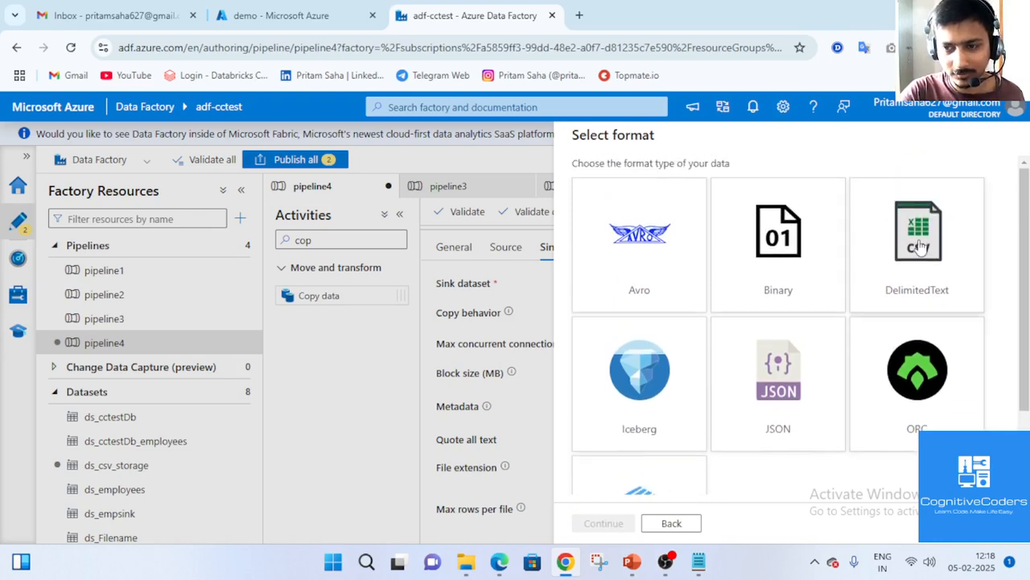
pyautogui.click(894, 298)
pyautogui.click(595, 525)
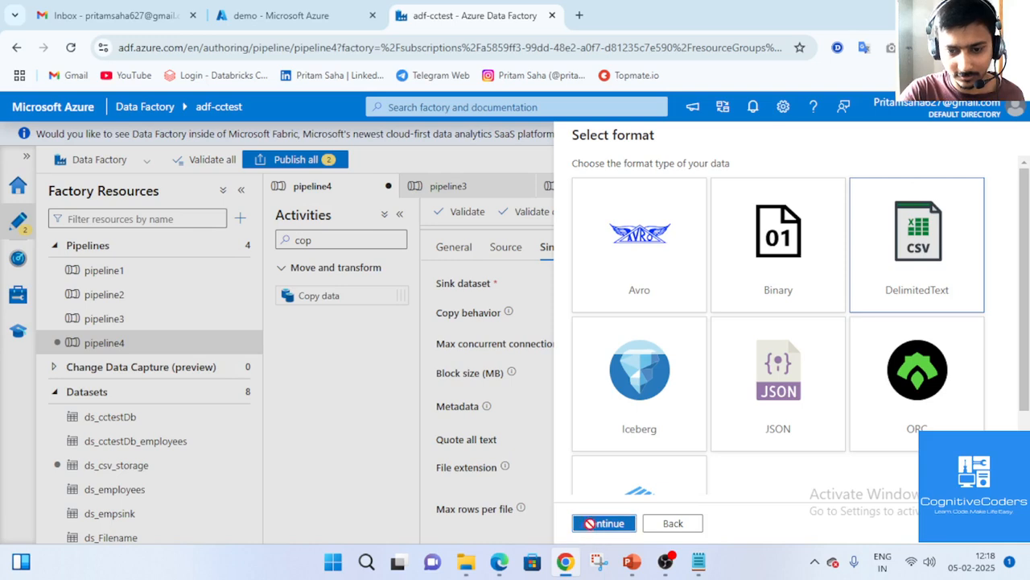
# - Name the new sink dataset ds_txt_storage and set its linked service to AzureDataLakeStorage1
pyautogui.click(727, 181)
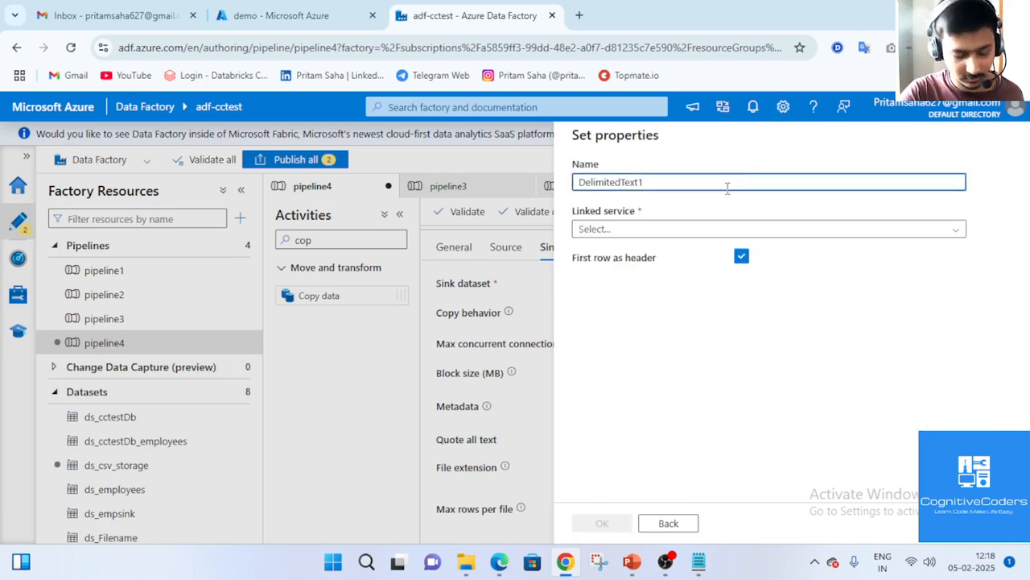
pyautogui.hotkey('ctrl', 'a')
pyautogui.write('ds')
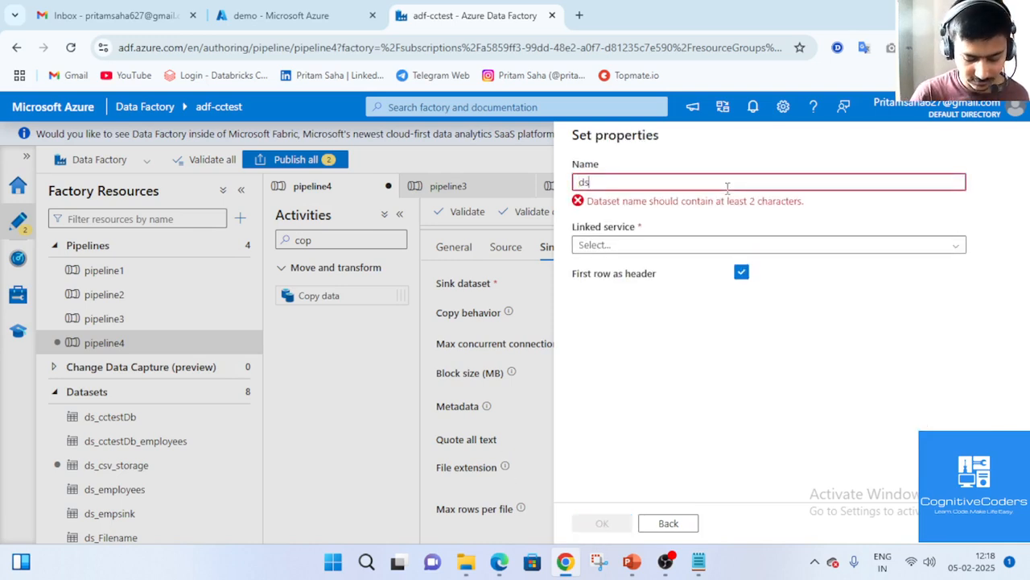
pyautogui.write('_')
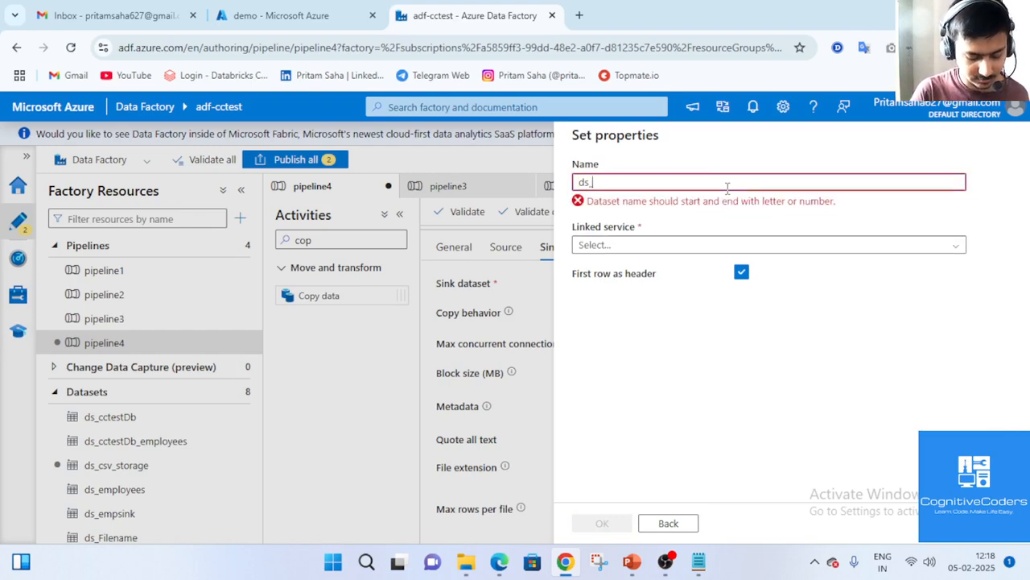
pyautogui.write('txt')
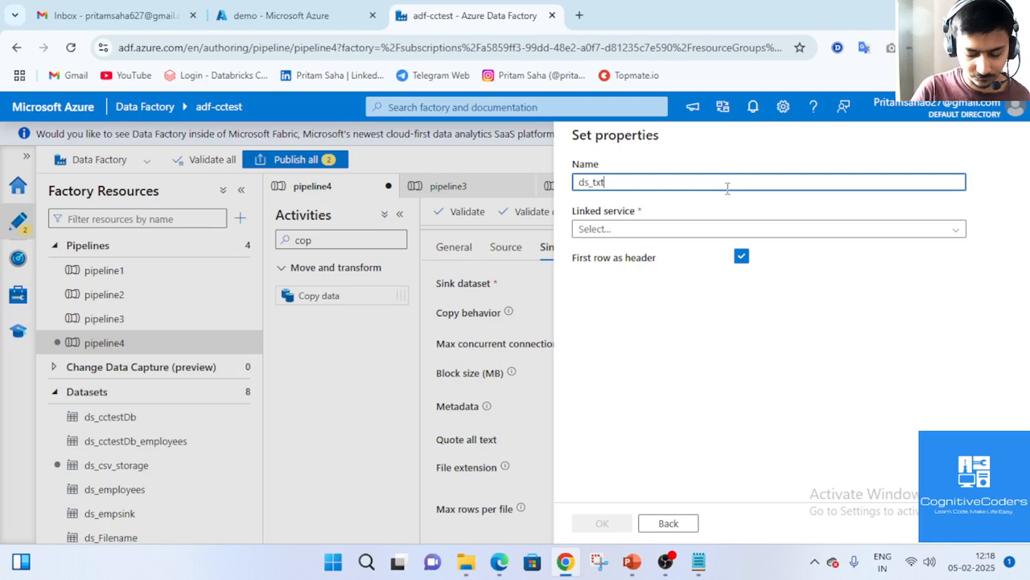
pyautogui.write('_storage')
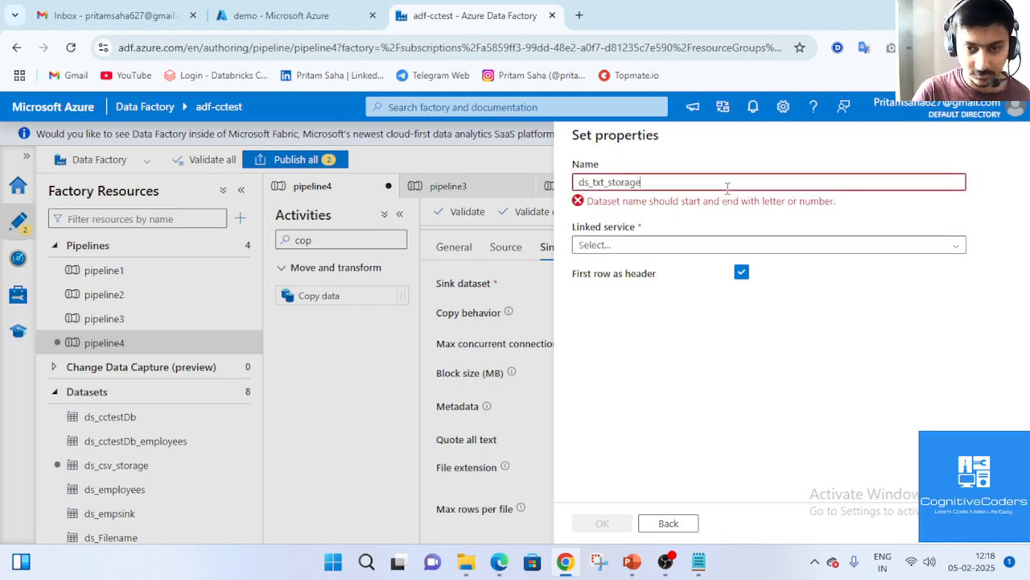
pyautogui.click(736, 233)
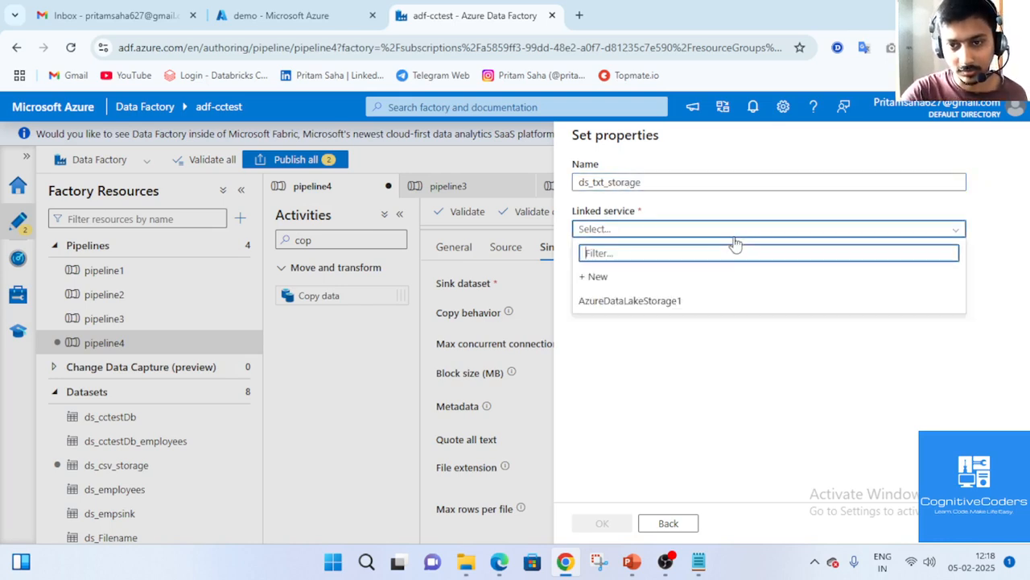
pyautogui.click(706, 300)
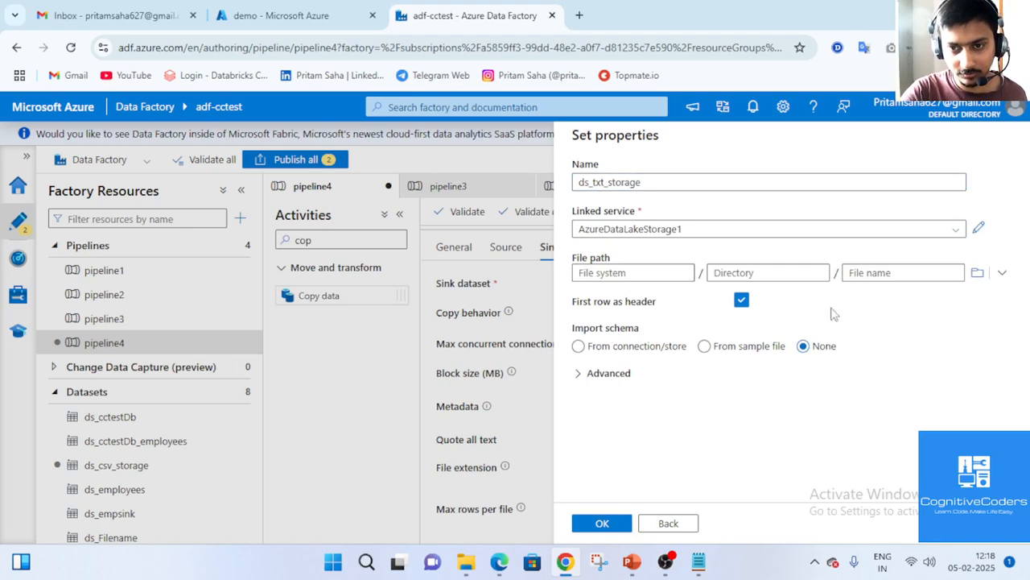
# - Browse to the demo/sink/txt_storage folder as the dataset's file path and create the dataset
pyautogui.click(977, 273)
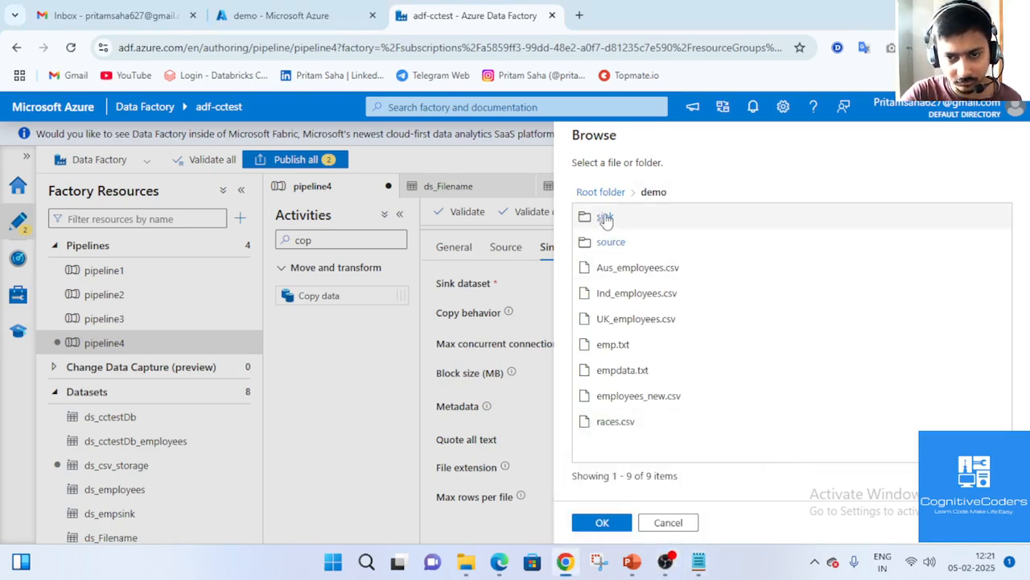
pyautogui.click(608, 225)
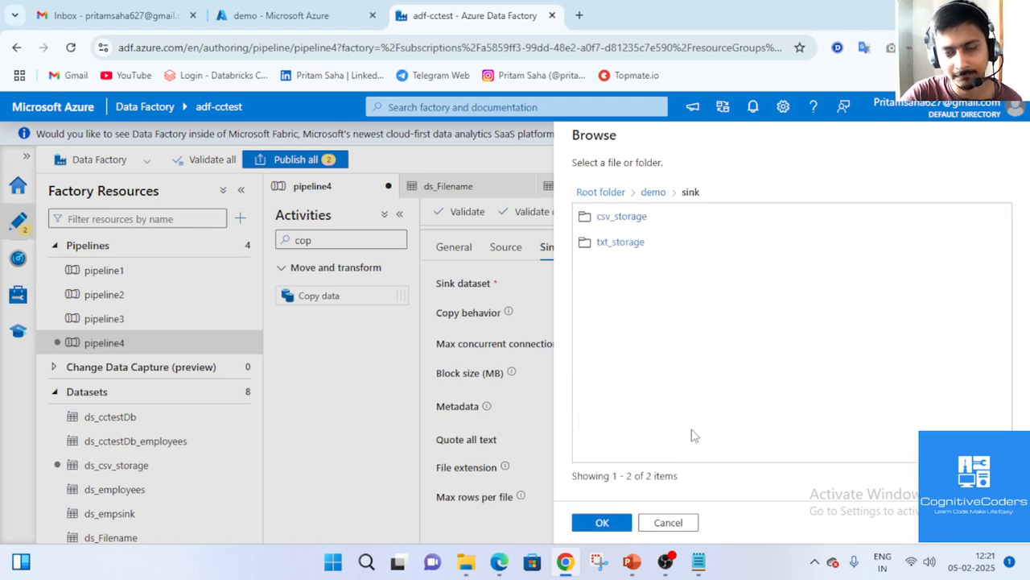
pyautogui.click(600, 245)
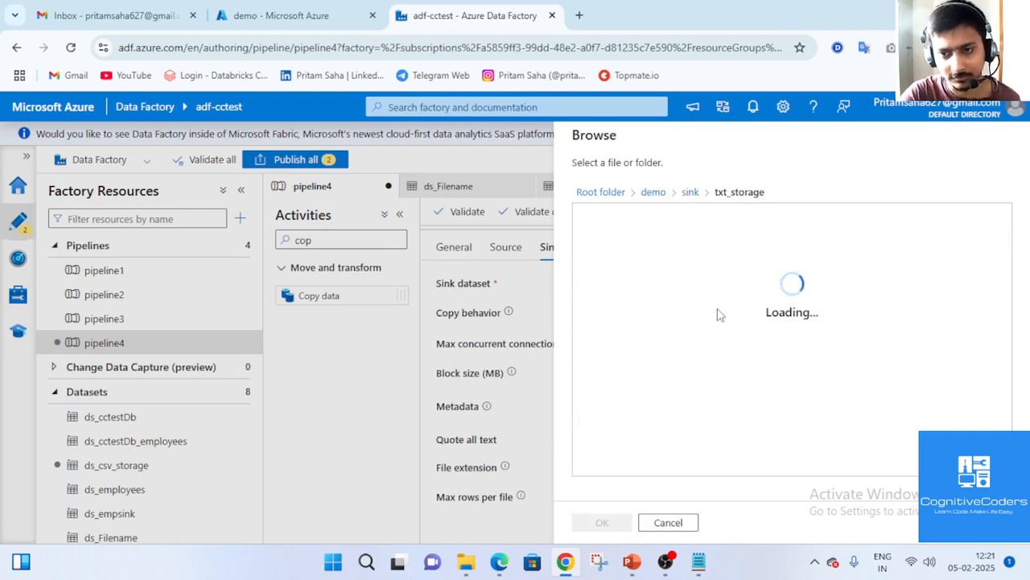
pyautogui.click(605, 525)
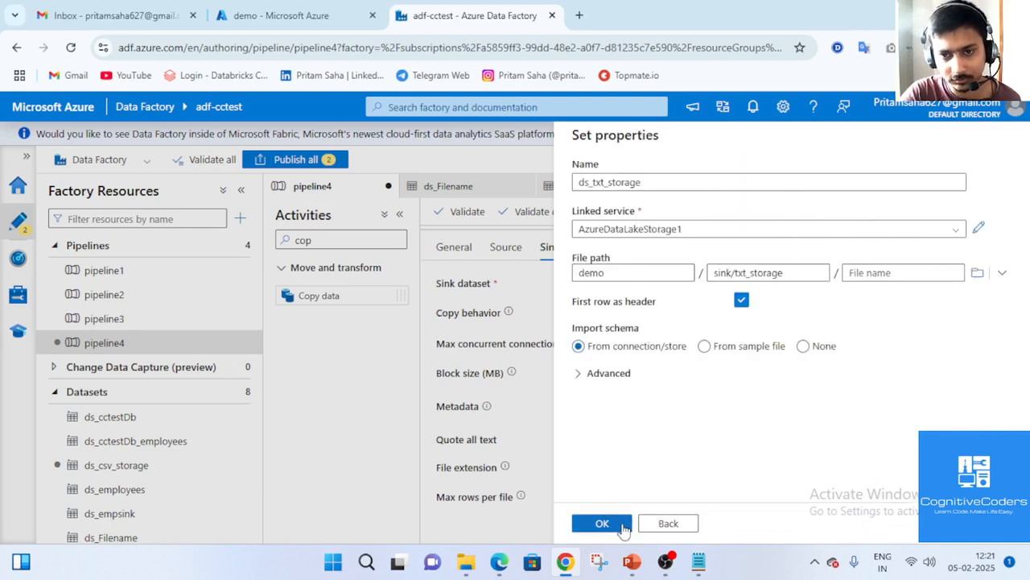
pyautogui.click(625, 527)
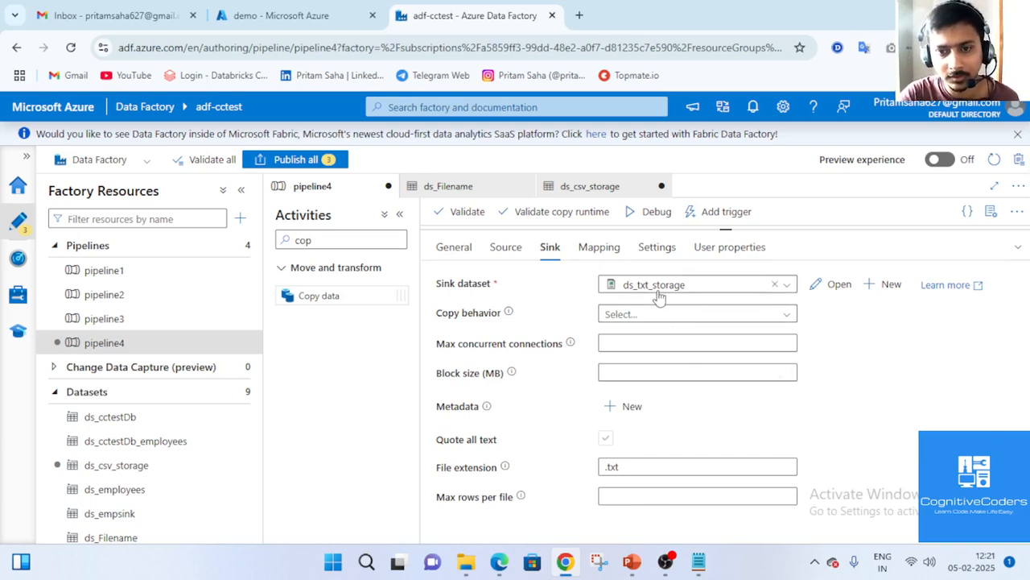
# - Review Copy data txt's available sink datasets, source settings and general settings
pyautogui.click(789, 289)
pyautogui.scroll(-1, 750, 403)
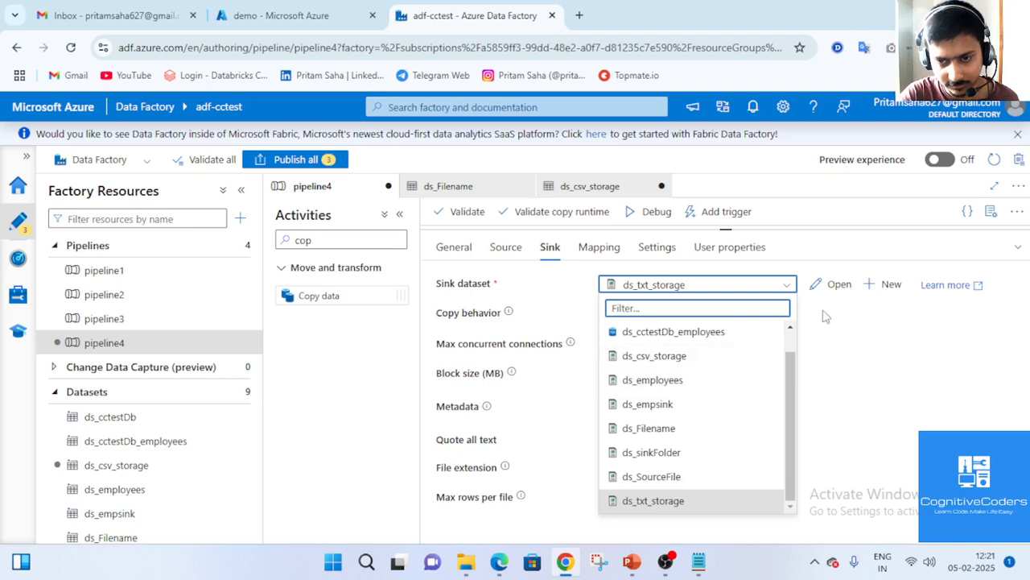
pyautogui.click(861, 337)
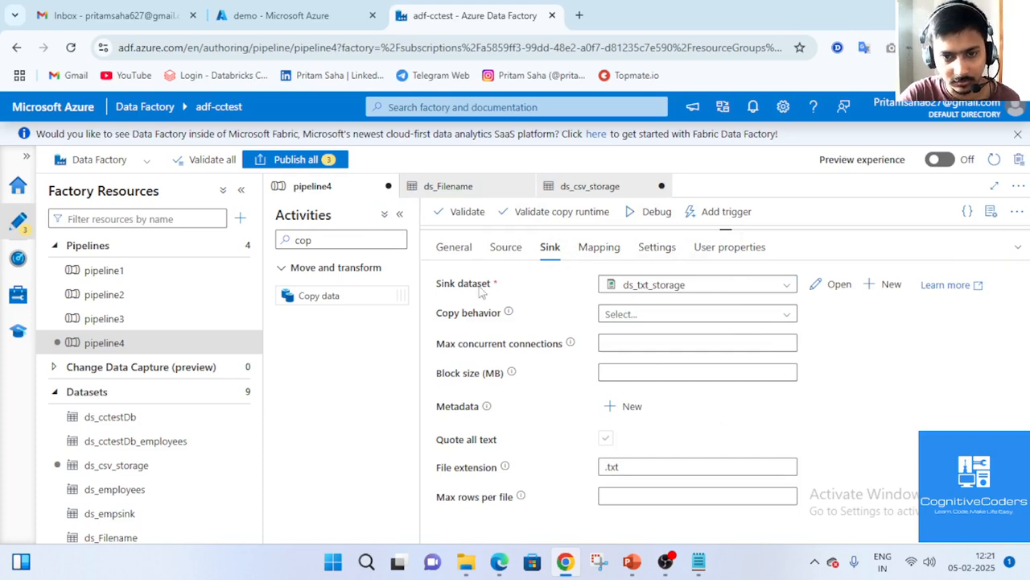
pyautogui.click(506, 249)
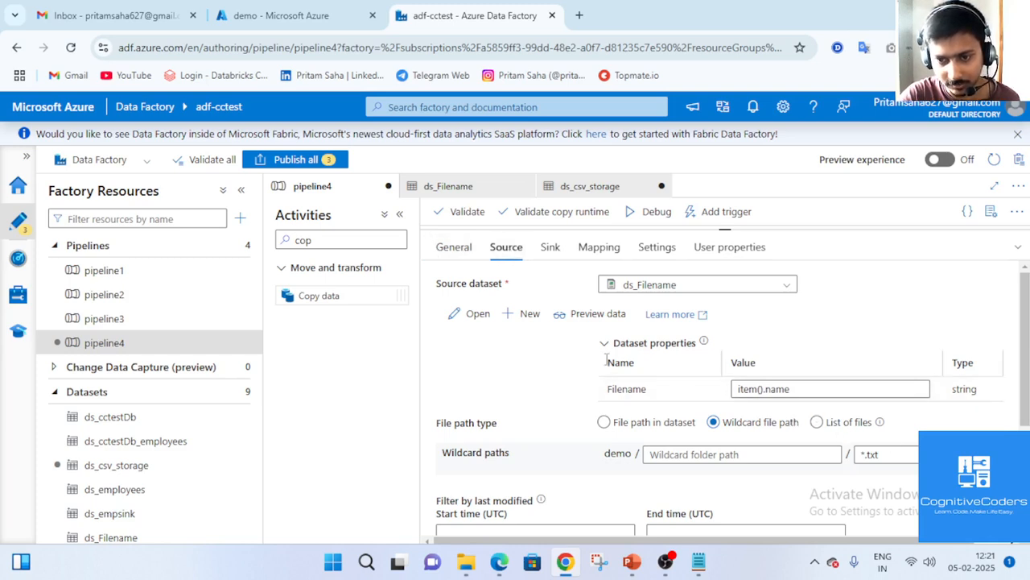
pyautogui.click(445, 250)
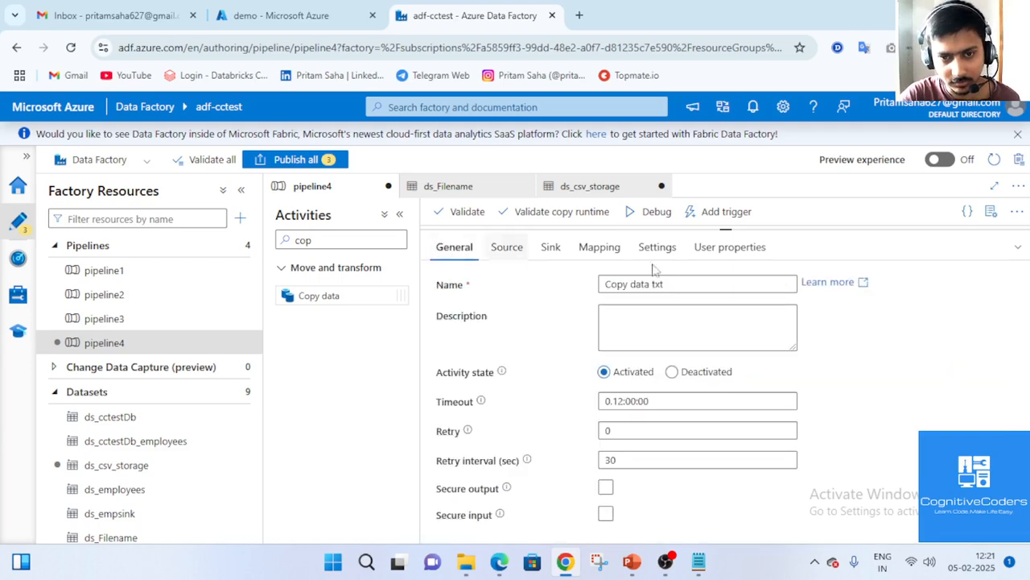
# - Return from If Condition1's False activities to the top level of pipeline4 and start a debug run
pyautogui.click(1018, 248)
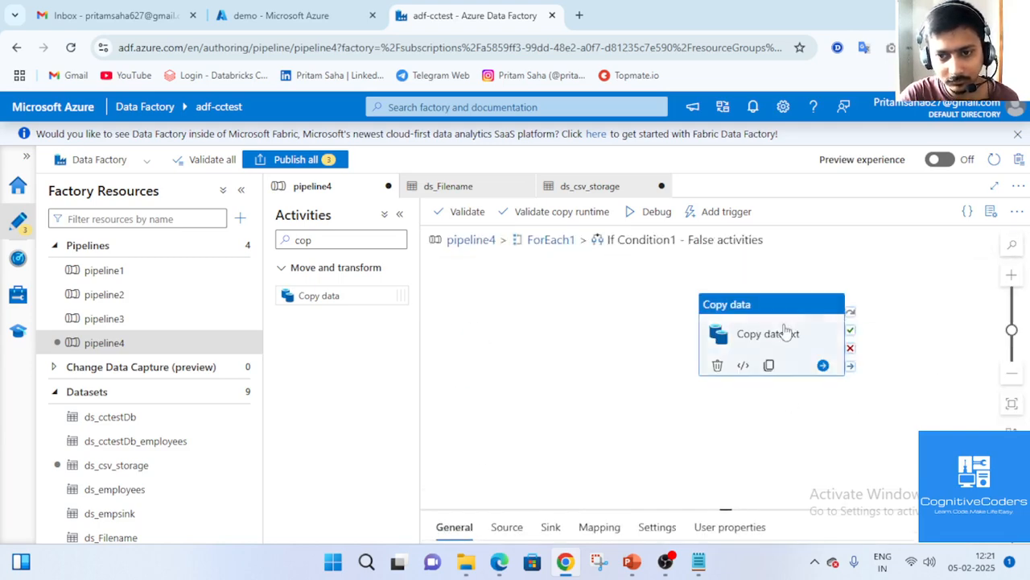
pyautogui.click(551, 241)
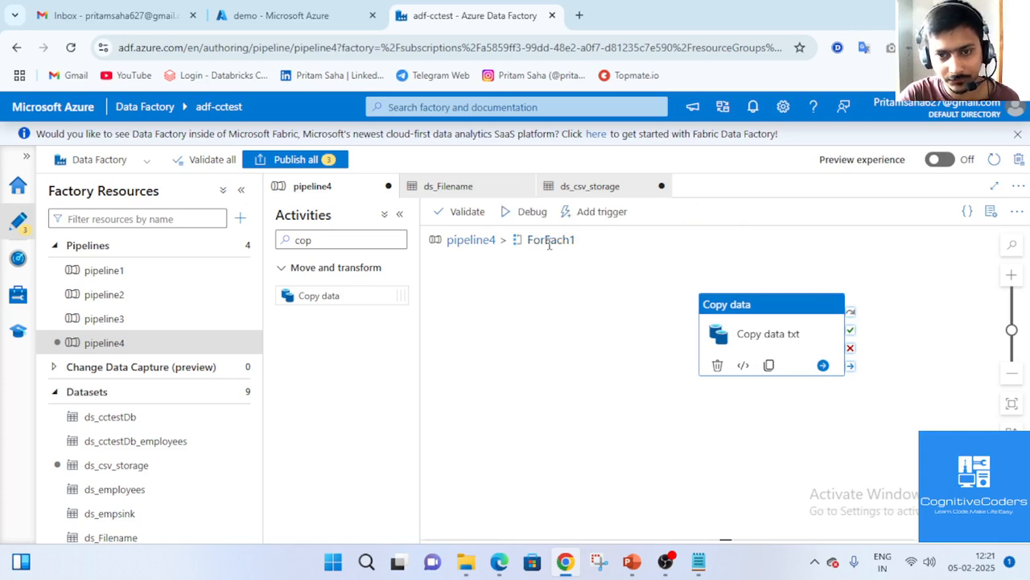
pyautogui.click(464, 243)
pyautogui.moveTo(761, 425); pyautogui.dragTo(606, 215)
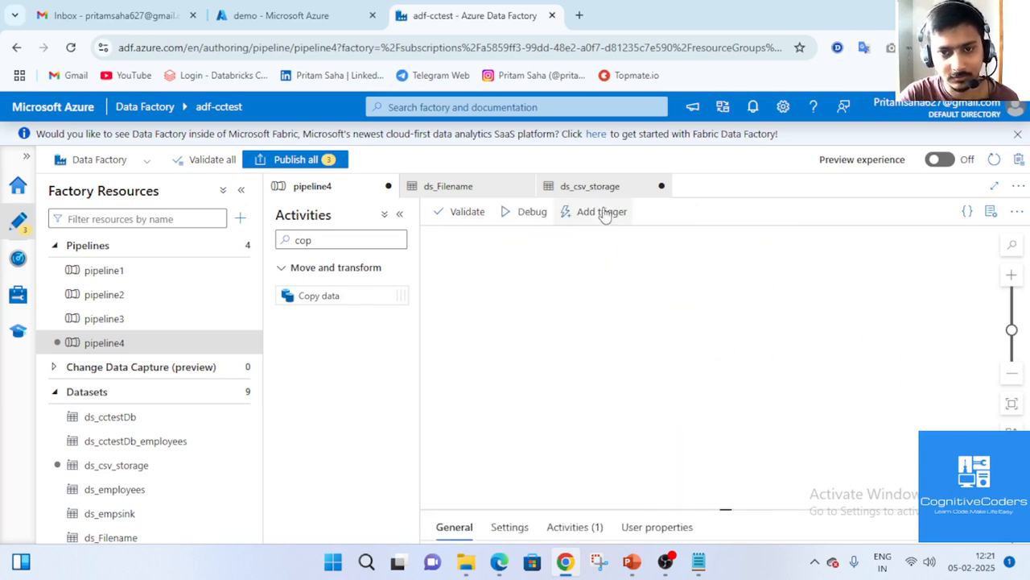
pyautogui.click(523, 213)
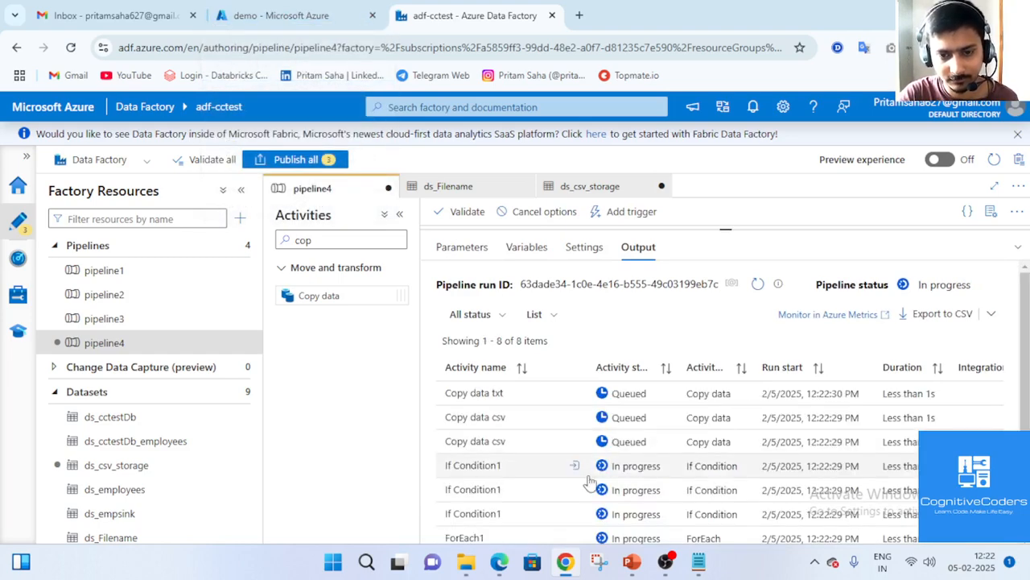
# - Refresh the debug run's output to monitor the status of its Copy data and If Condition activities
pyautogui.scroll(-1, 590, 479)
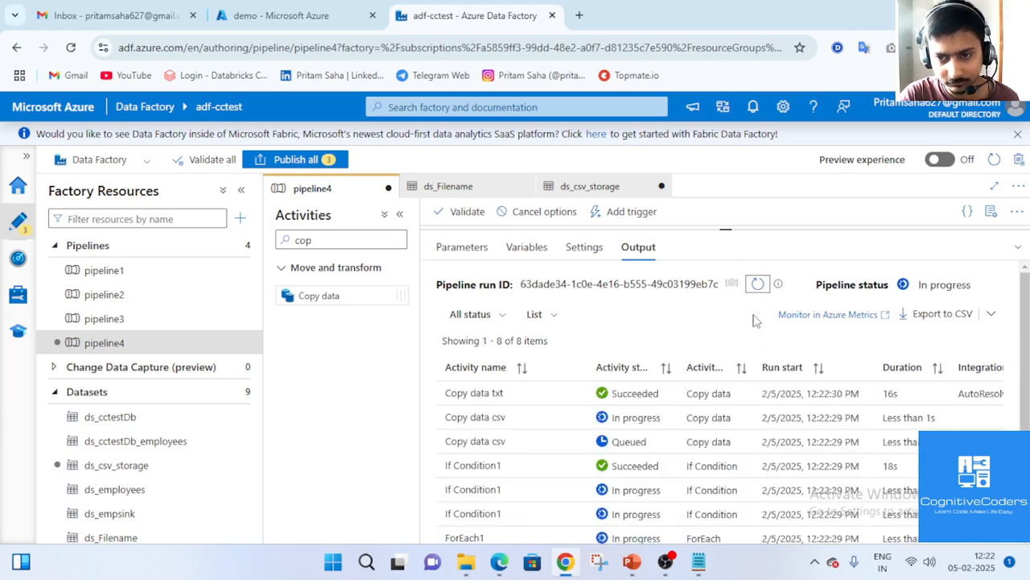
pyautogui.click(758, 285)
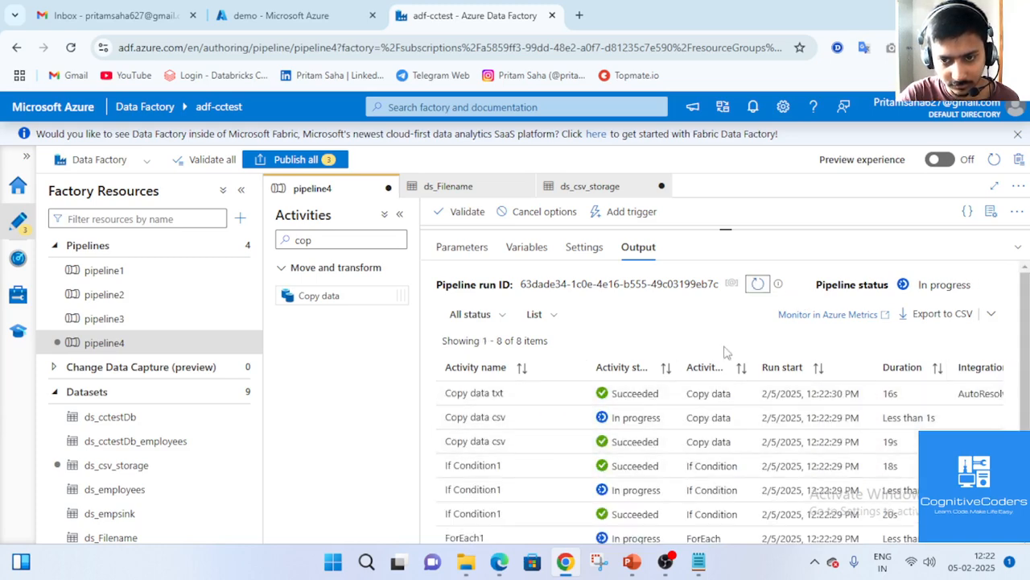
pyautogui.click(757, 285)
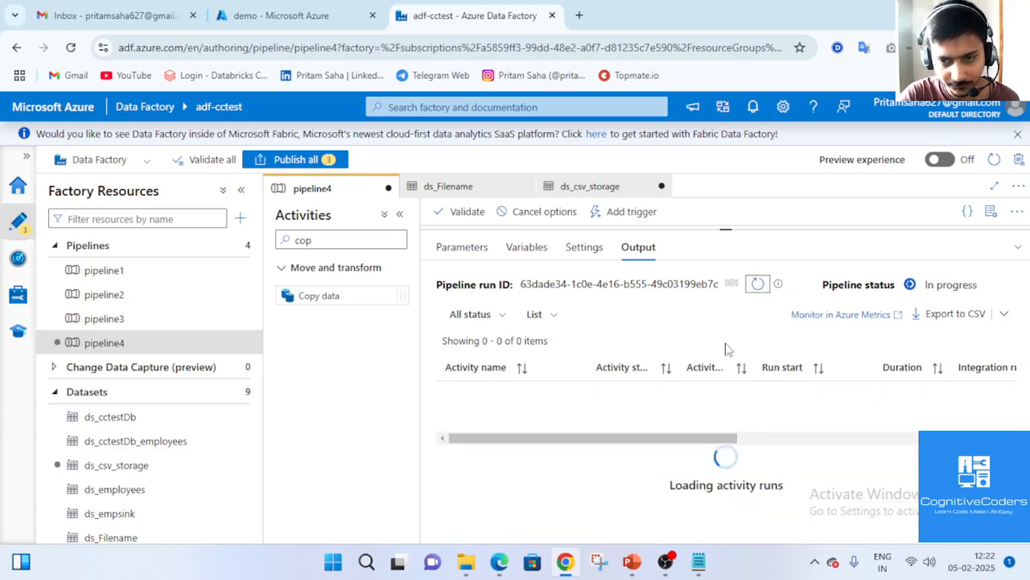
pyautogui.click(756, 286)
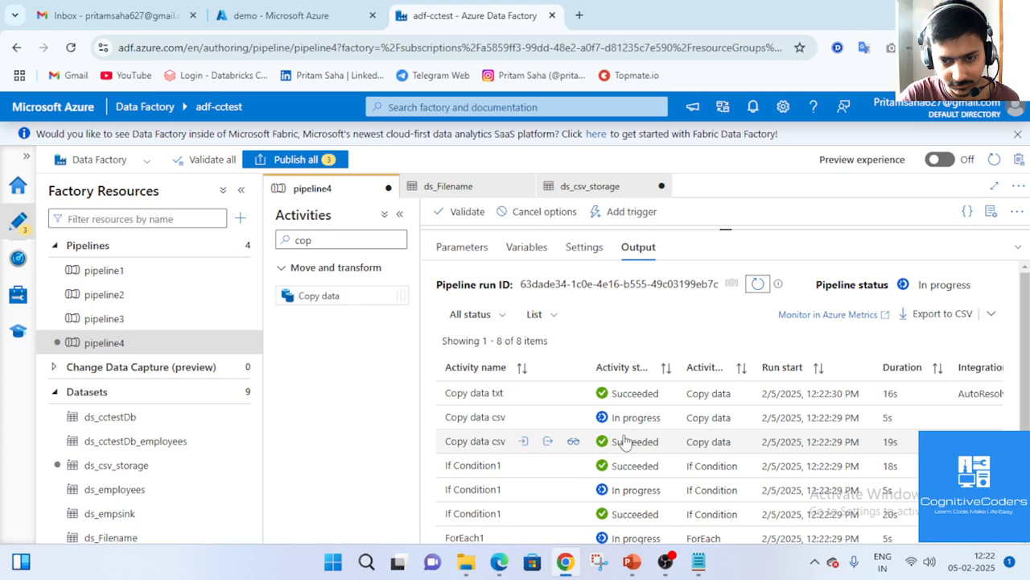
# - Switch to the demo container in the Azure portal and check the files in sink/txt_storage
pyautogui.click(281, 16)
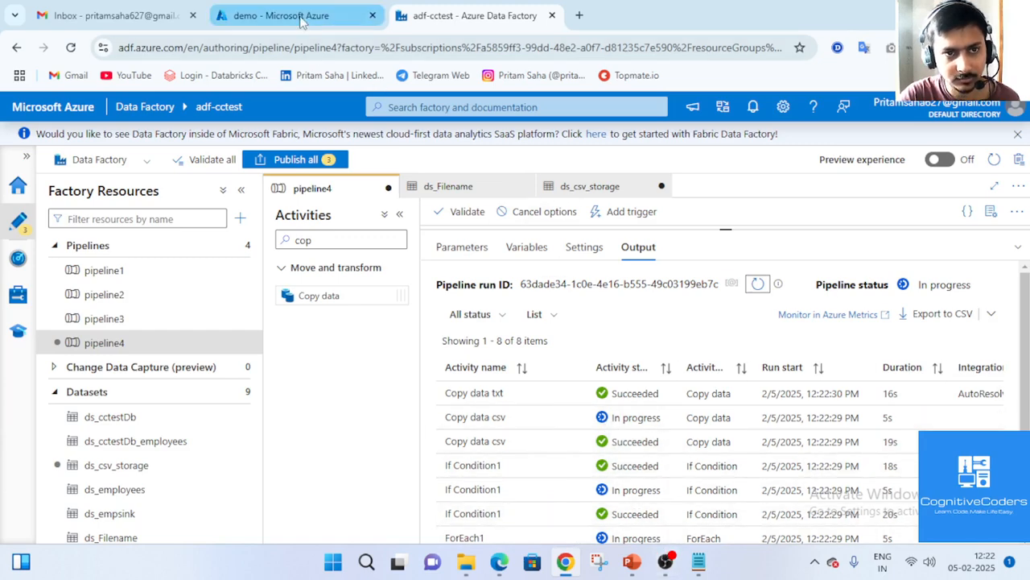
pyautogui.click(265, 345)
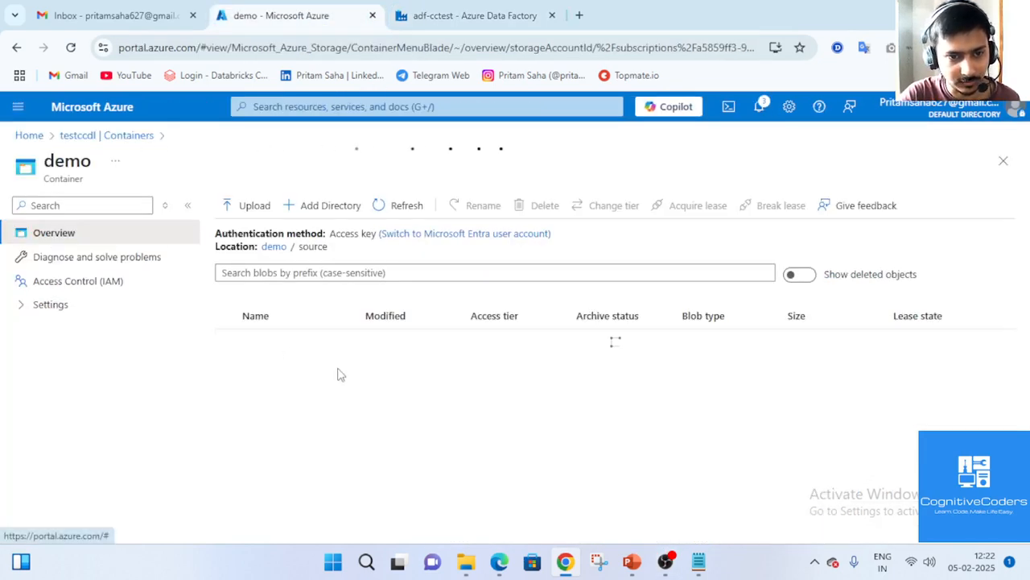
pyautogui.click(268, 343)
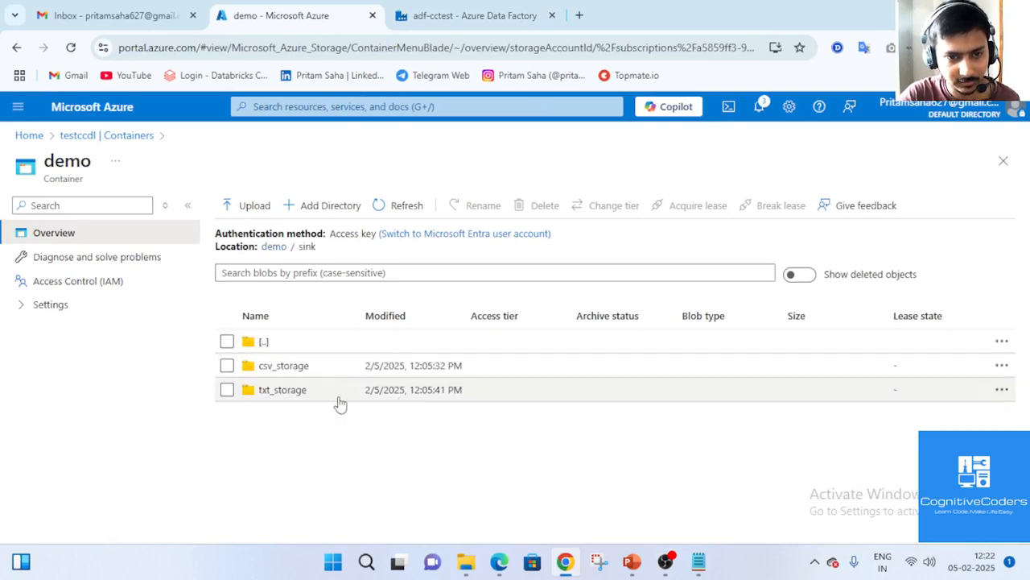
pyautogui.click(297, 390)
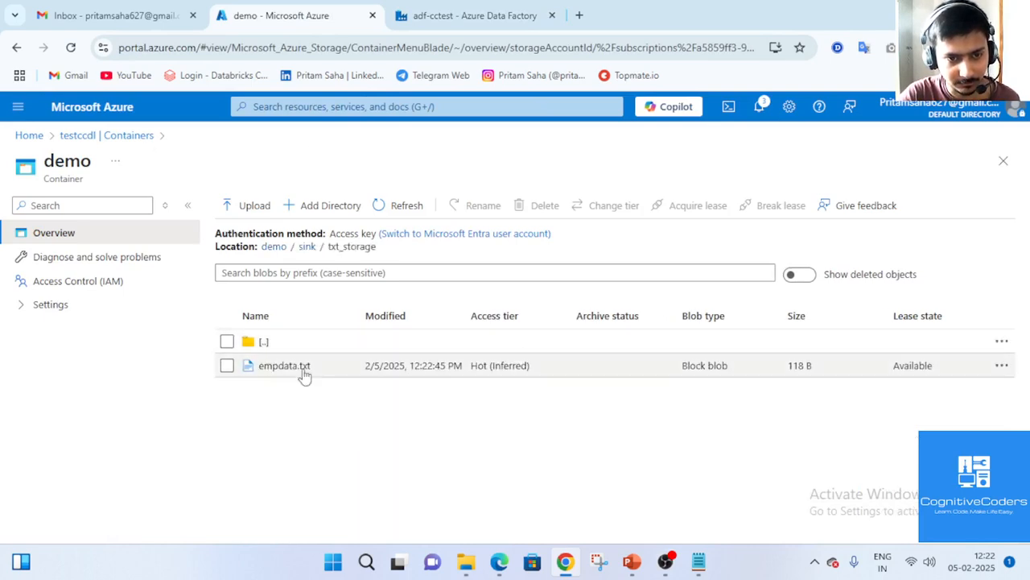
pyautogui.click(264, 343)
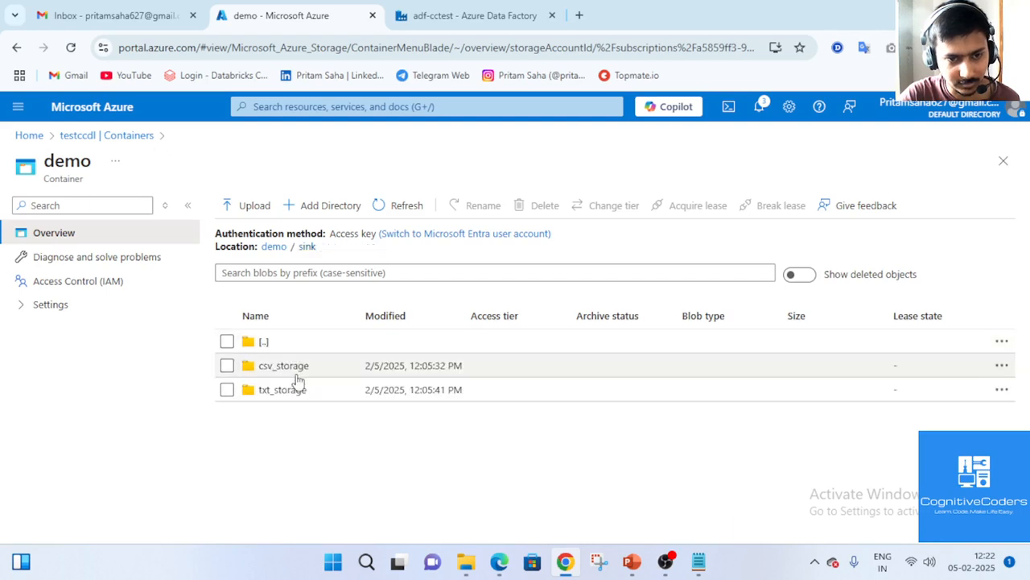
# - Compare the files in the source folder with those in the sink's txt_storage and csv_storage folders
pyautogui.click(269, 342)
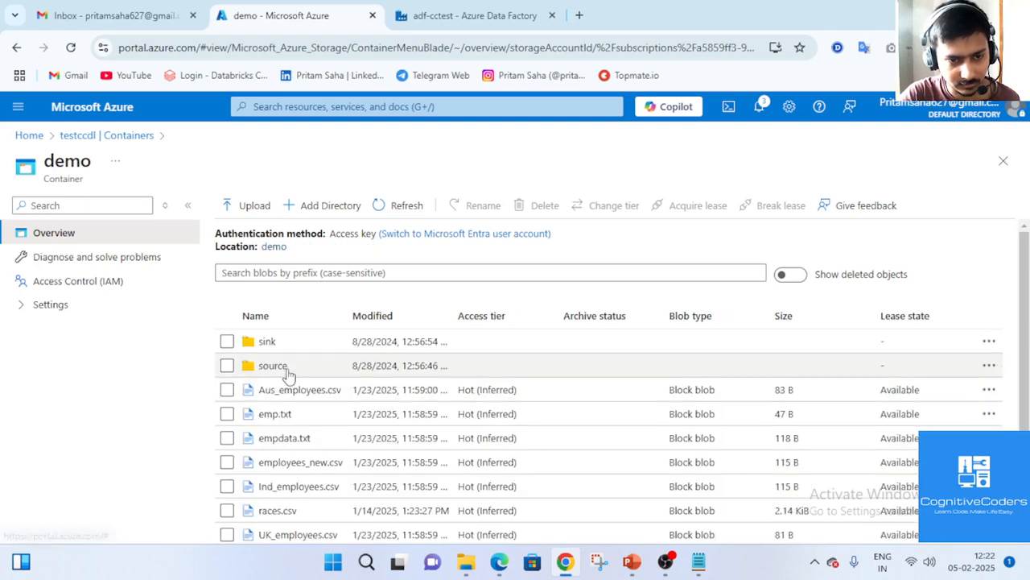
pyautogui.click(282, 366)
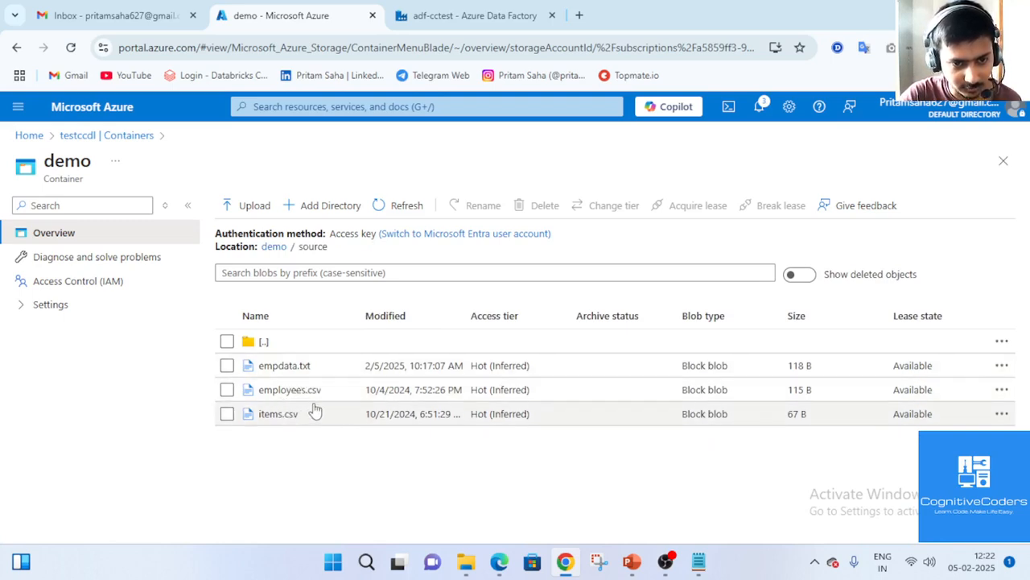
pyautogui.click(264, 342)
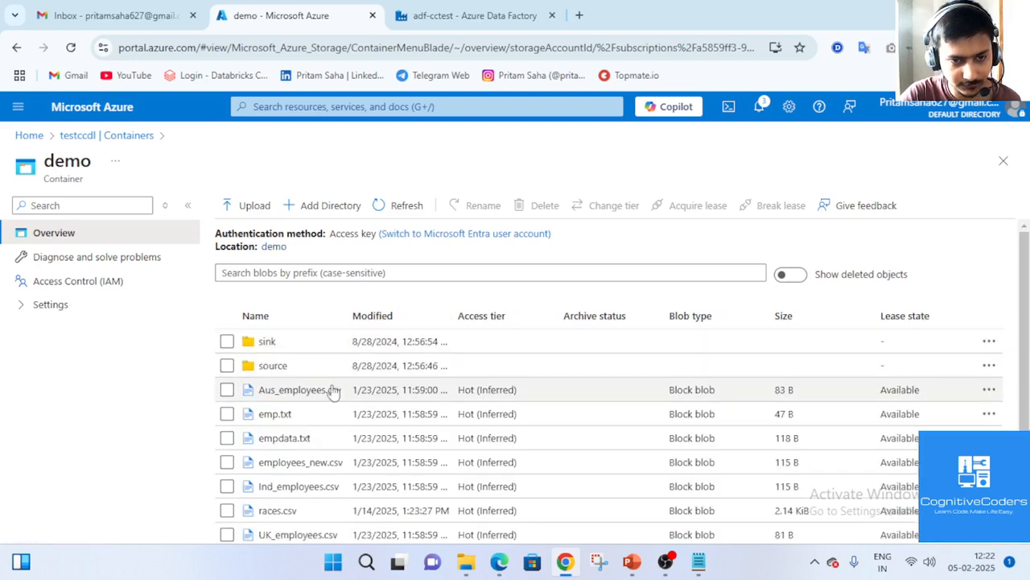
pyautogui.click(273, 345)
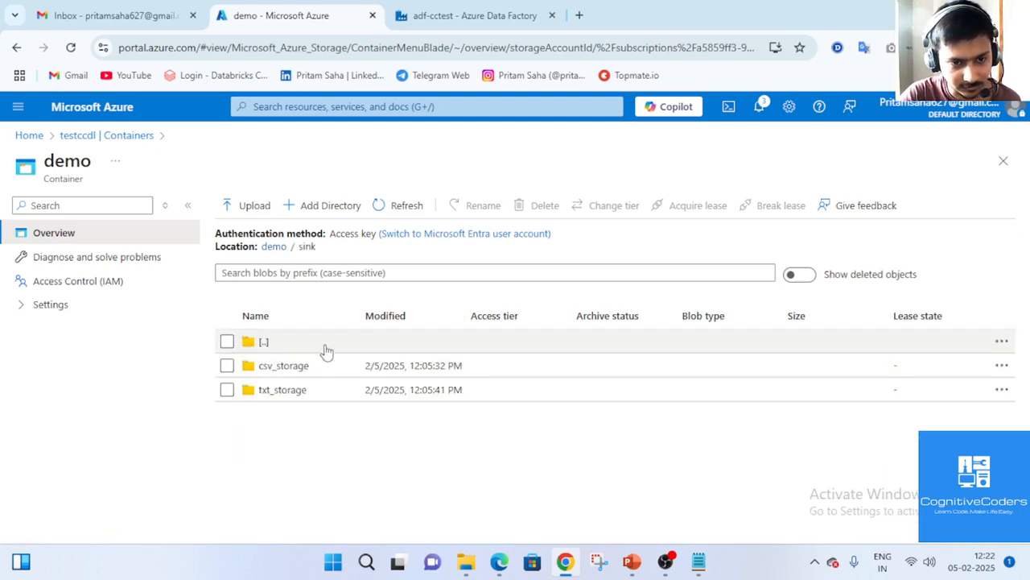
pyautogui.click(303, 390)
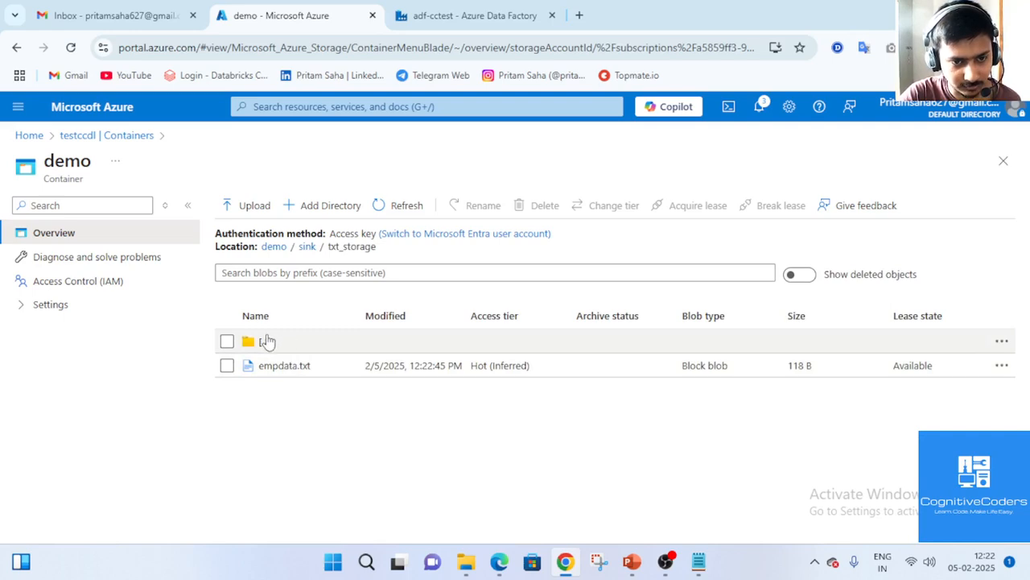
pyautogui.click(264, 342)
pyautogui.click(283, 366)
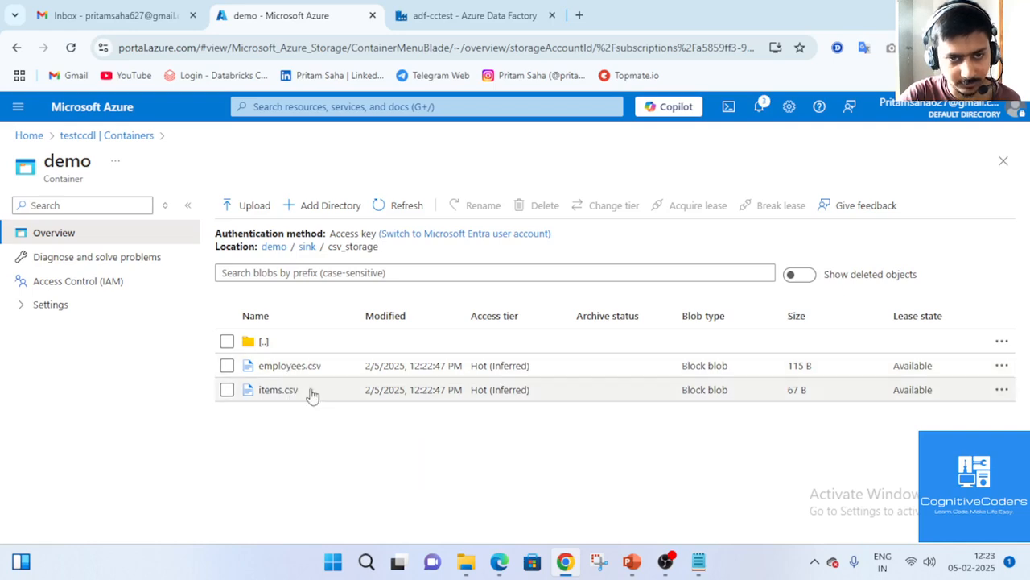
# - Switch to pipeline4 in Azure Data Factory, refresh its debug run until it finishes, and collapse the output to view the canvas
pyautogui.click(459, 9)
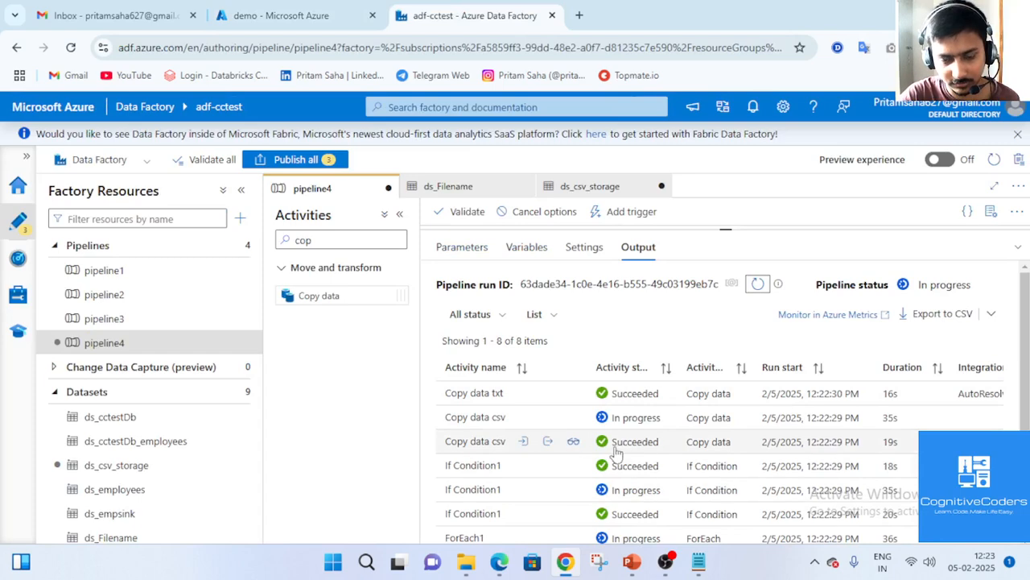
pyautogui.scroll(-1, 626, 451)
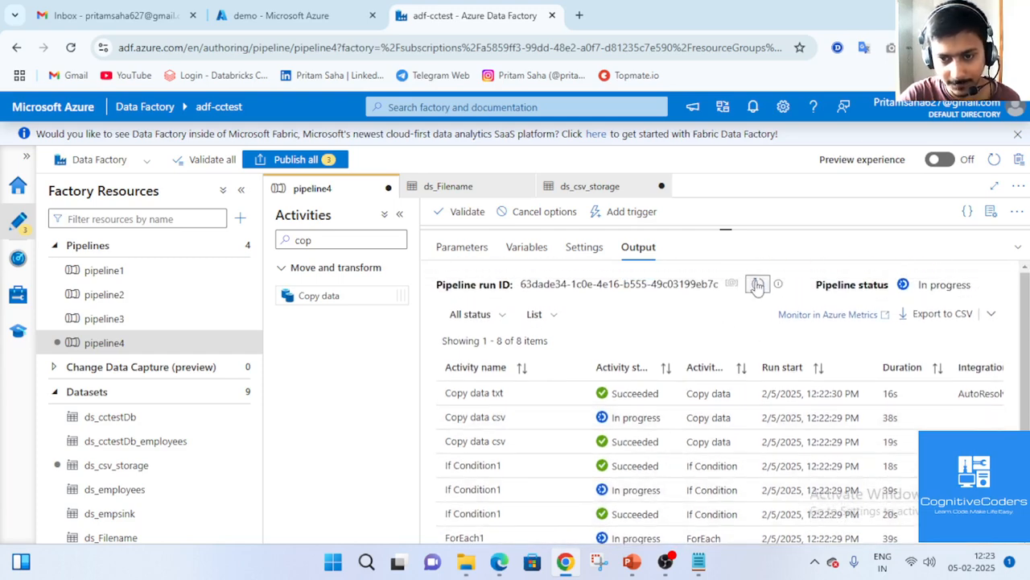
pyautogui.click(757, 286)
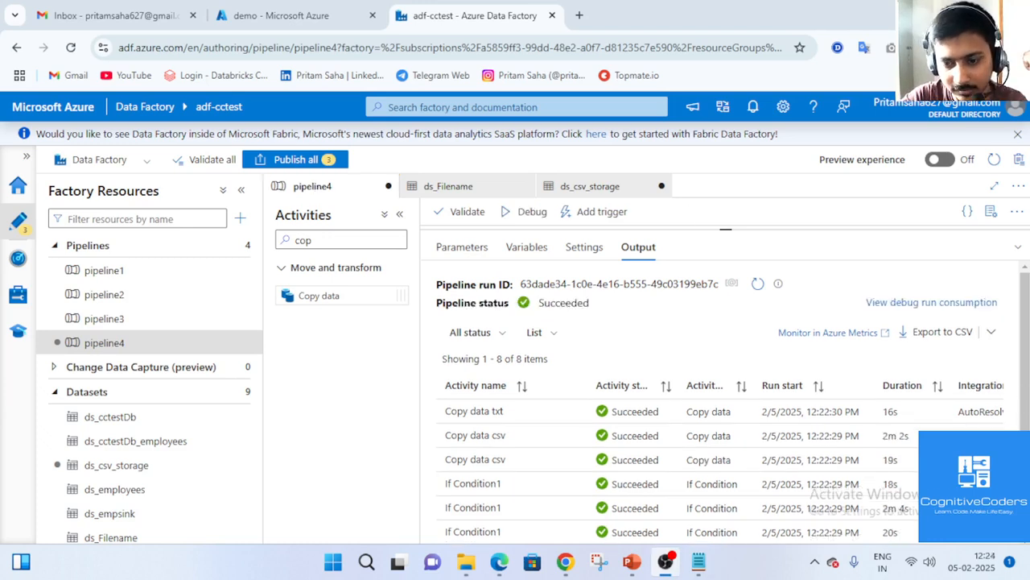
pyautogui.click(668, 565)
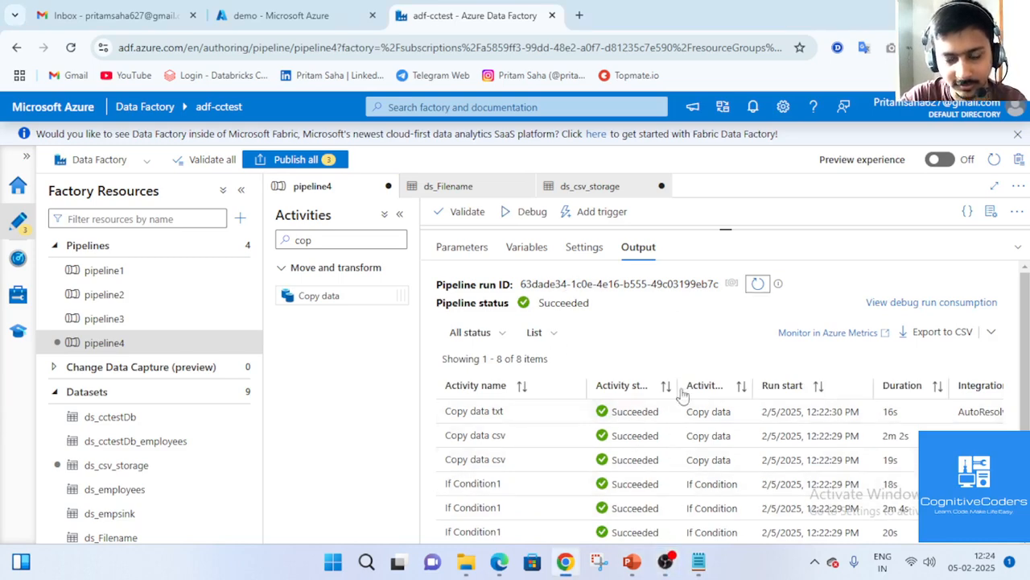
pyautogui.click(1017, 247)
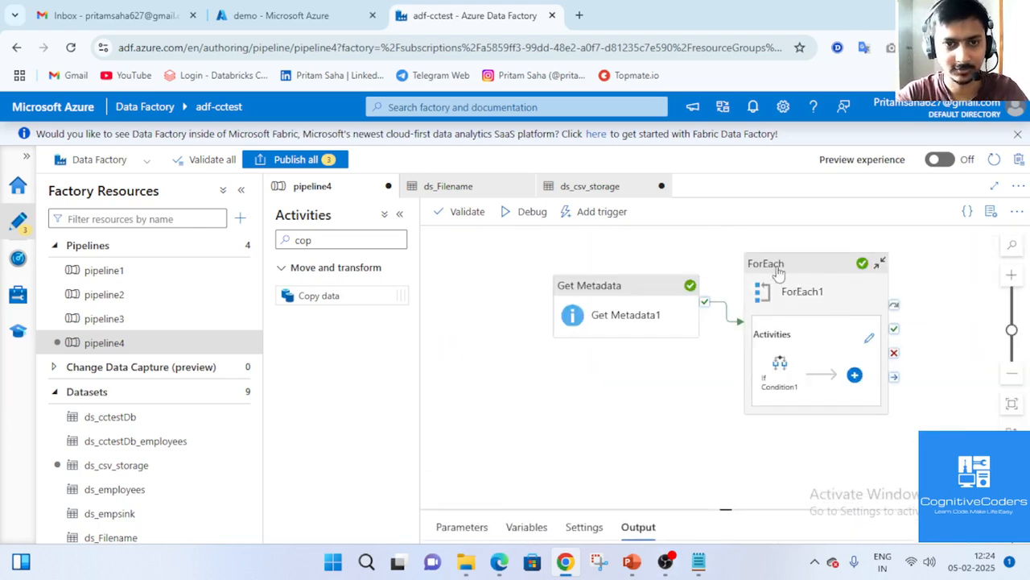
# - Switch to the demo container in the Azure portal and check the refreshed csv_storage and txt_storage folders under sink
pyautogui.click(281, 16)
pyautogui.click(406, 207)
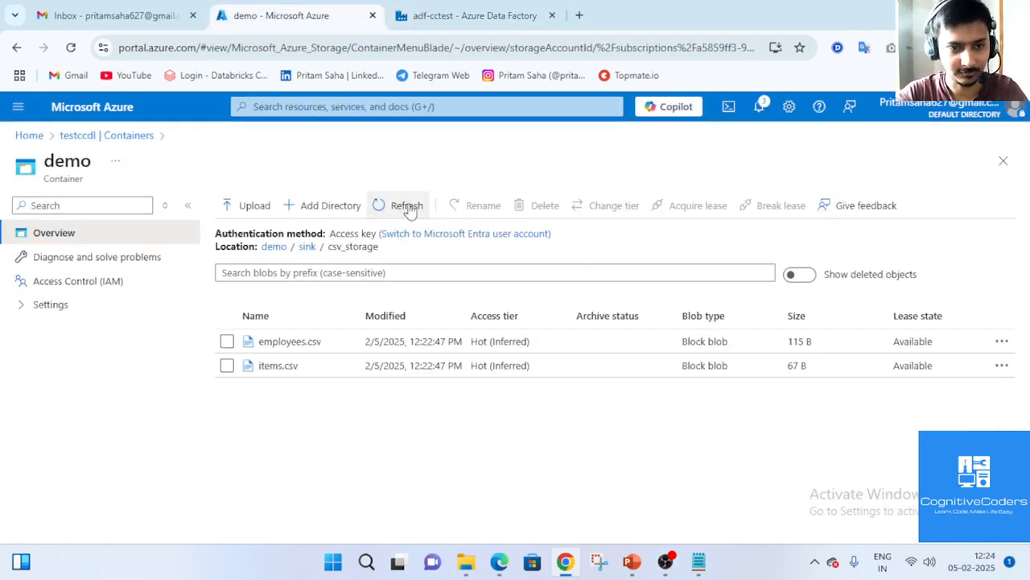
pyautogui.click(307, 248)
pyautogui.click(265, 366)
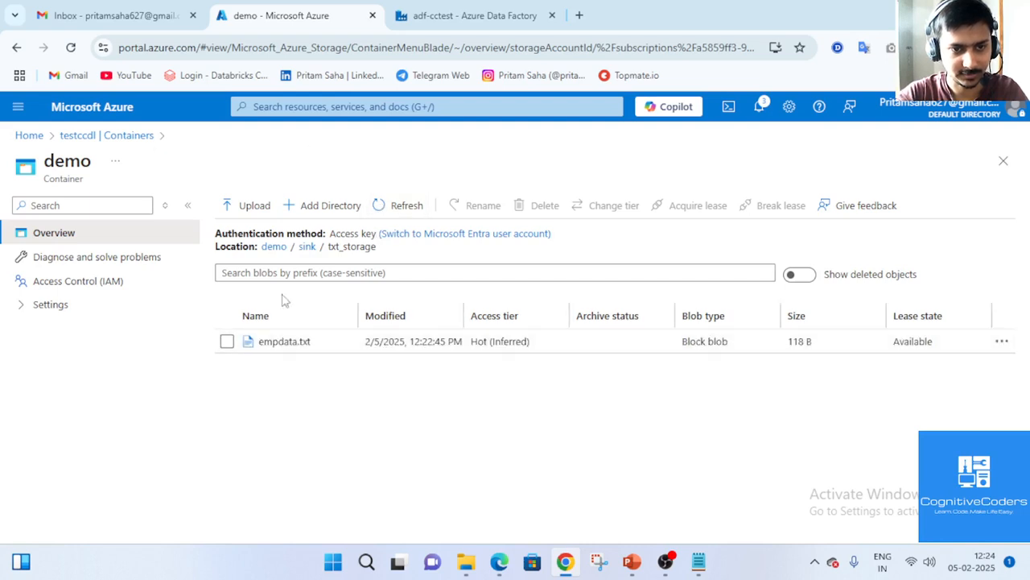
pyautogui.click(306, 248)
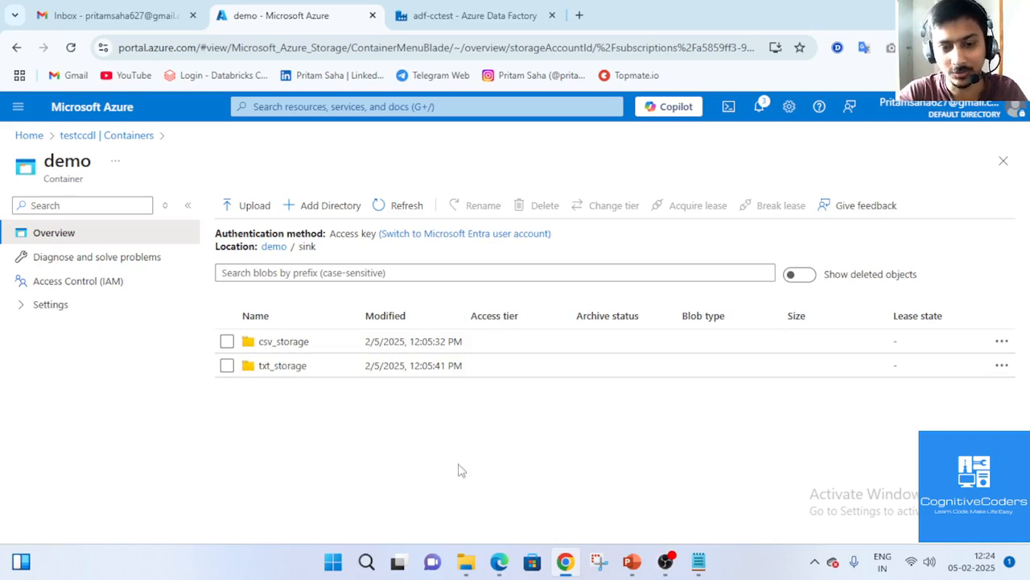
# - Switch to the CognitiveCoders YouTube channel in Microsoft Edge, look through its created playlists, and return to the demo container
pyautogui.moveTo(642, 571)
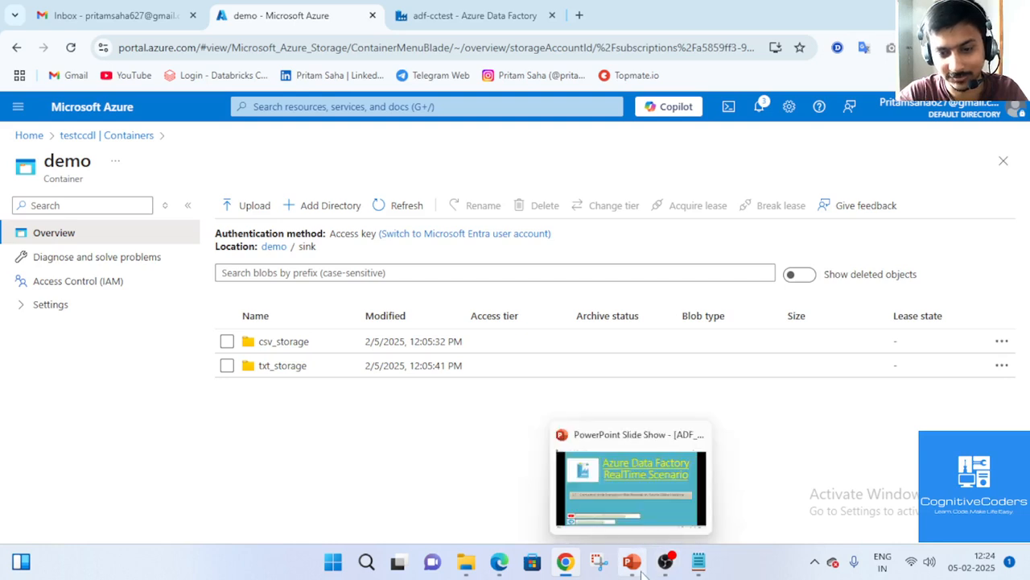
pyautogui.moveTo(499, 567)
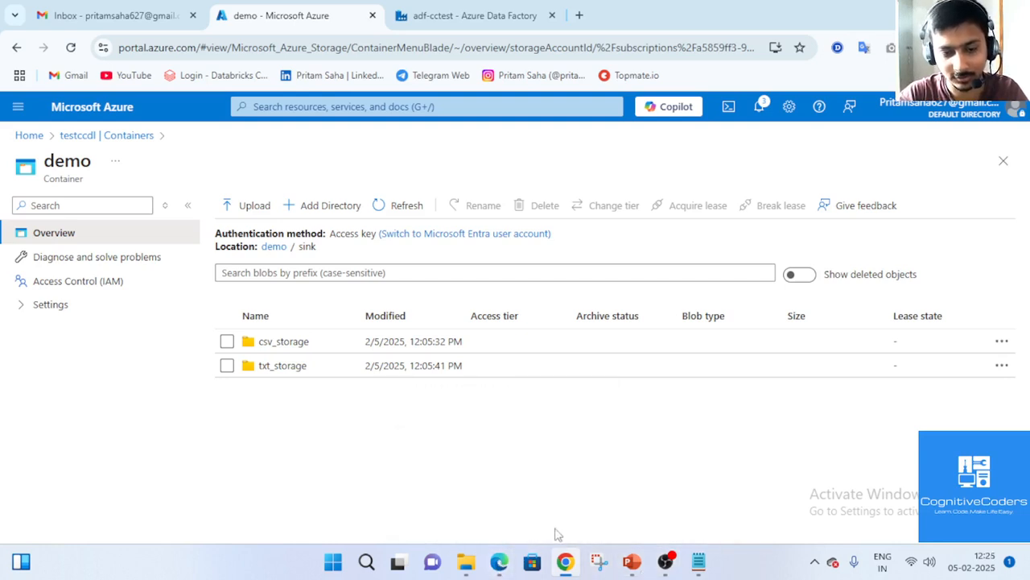
pyautogui.click(506, 561)
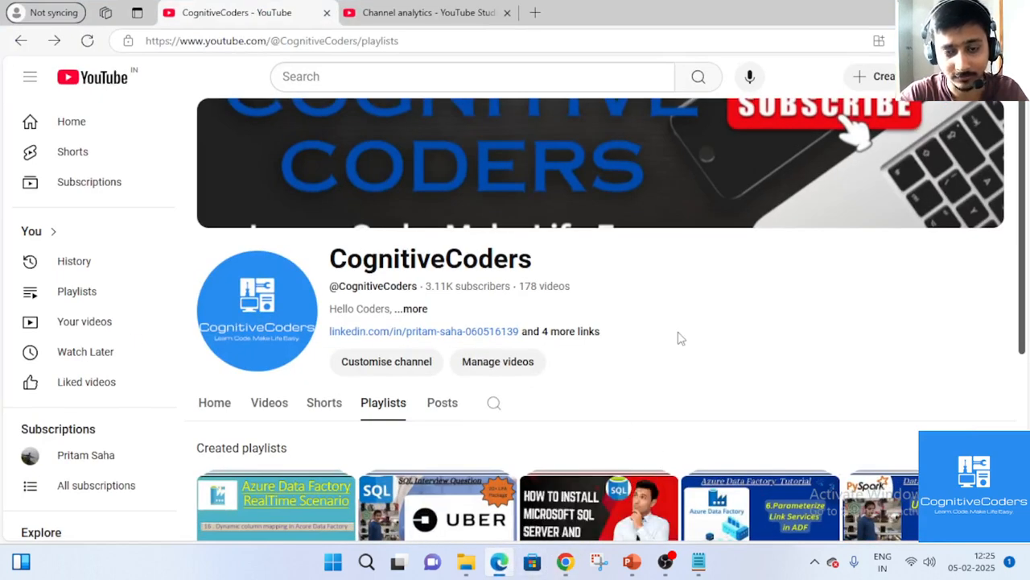
pyautogui.click(502, 567)
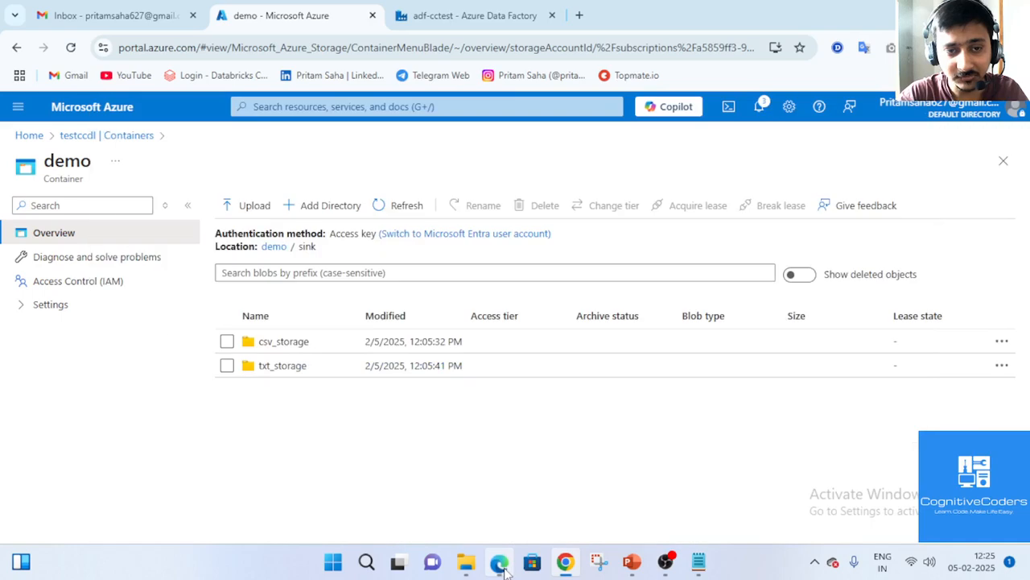
pyautogui.click(503, 568)
pyautogui.scroll(-2, 670, 303)
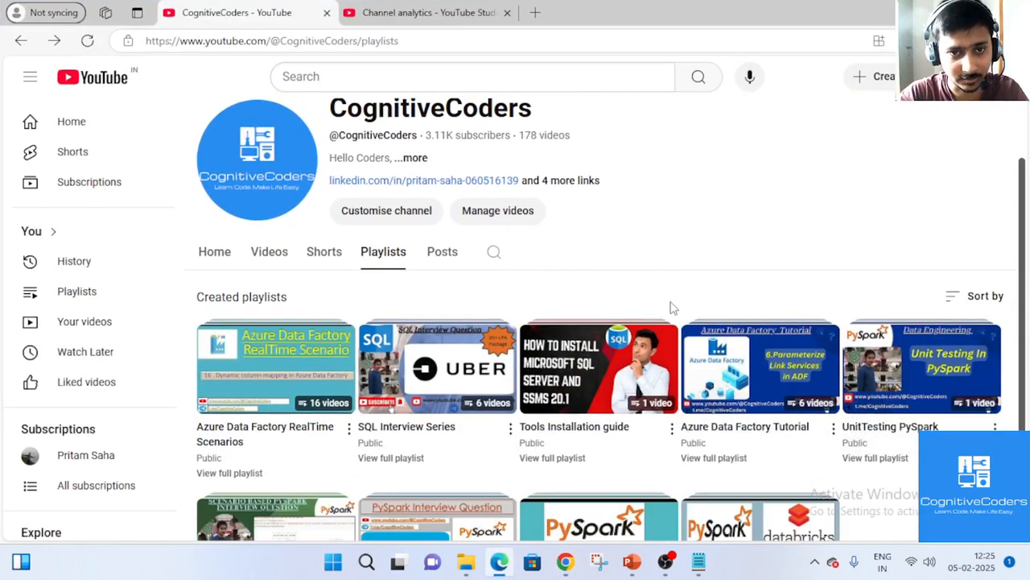
pyautogui.scroll(1, 673, 308)
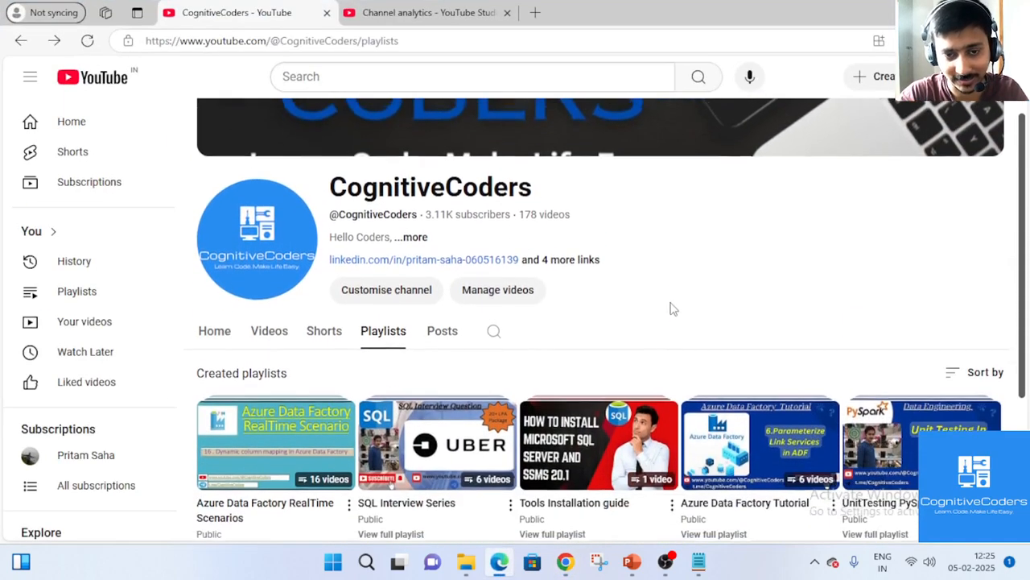
pyautogui.scroll(-2, 673, 309)
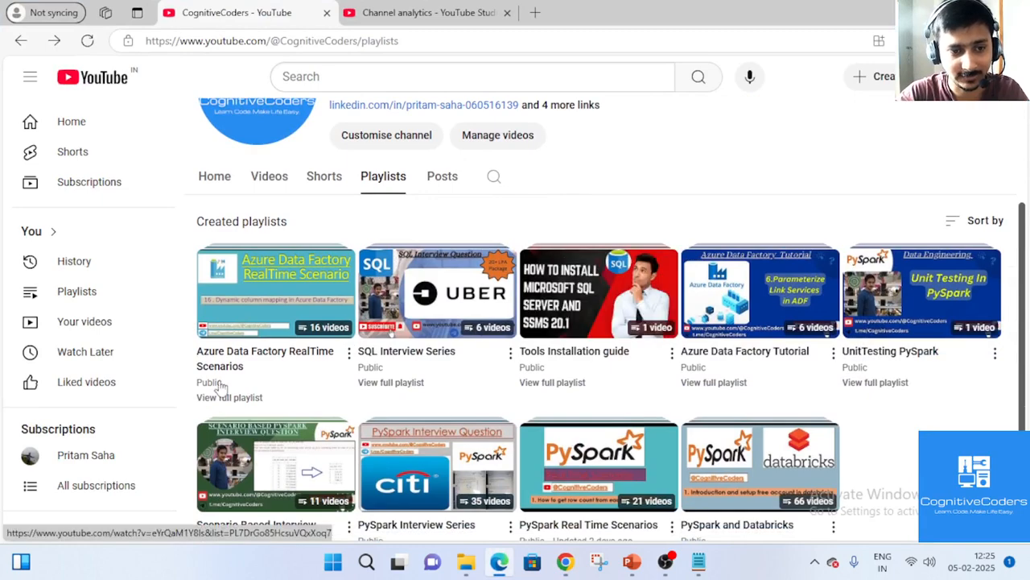
pyautogui.scroll(3, 749, 237)
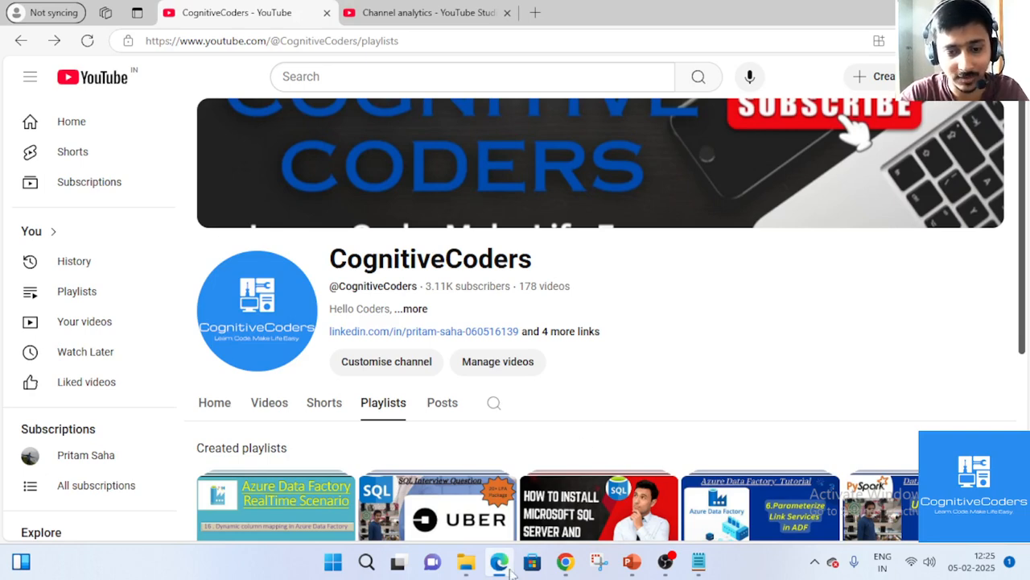
pyautogui.hotkey('alt', 'Tab')
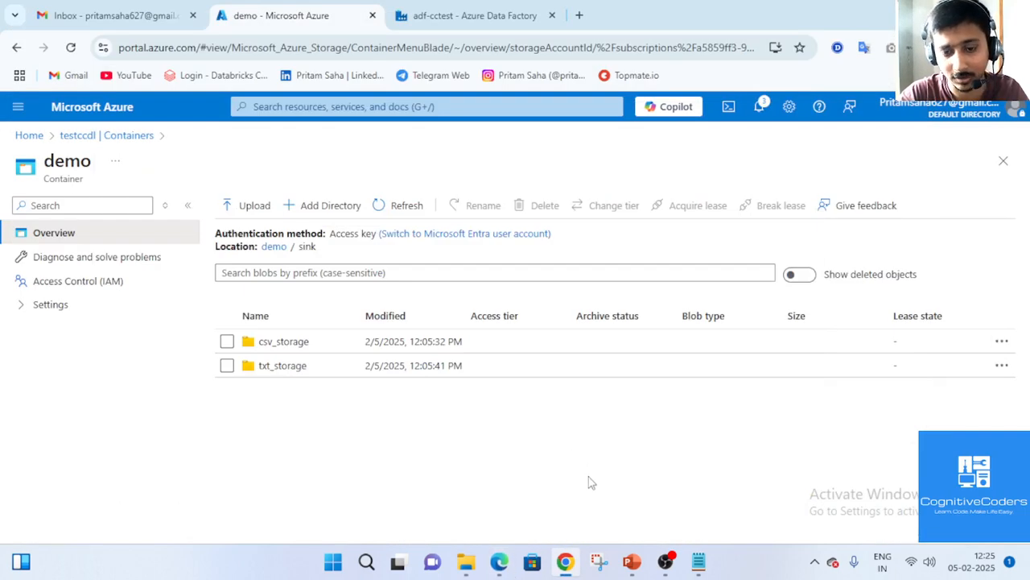
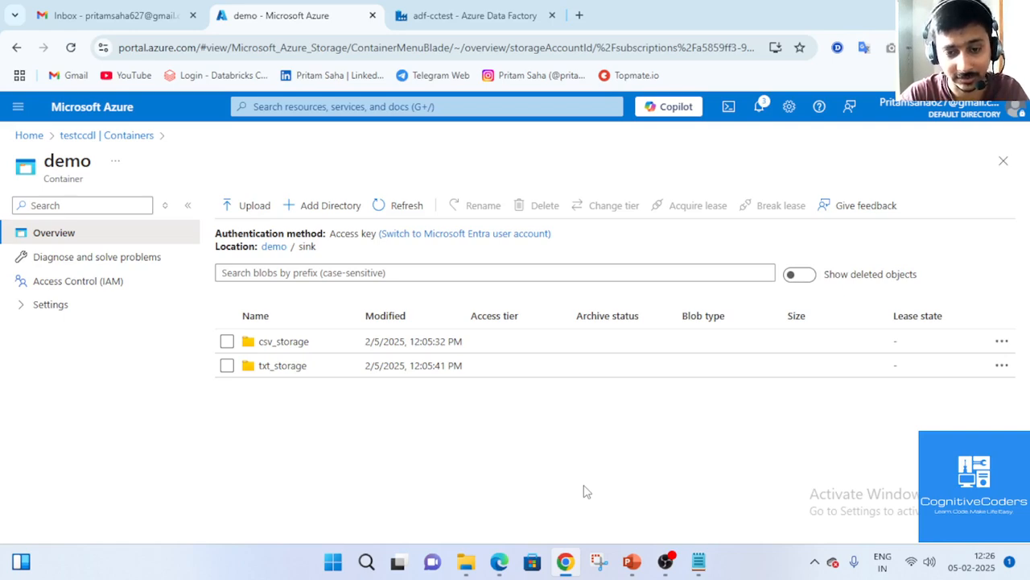
# - Switch to the CognitiveCoders YouTube channel in Microsoft Edge and browse its list of latest videos
pyautogui.click(497, 566)
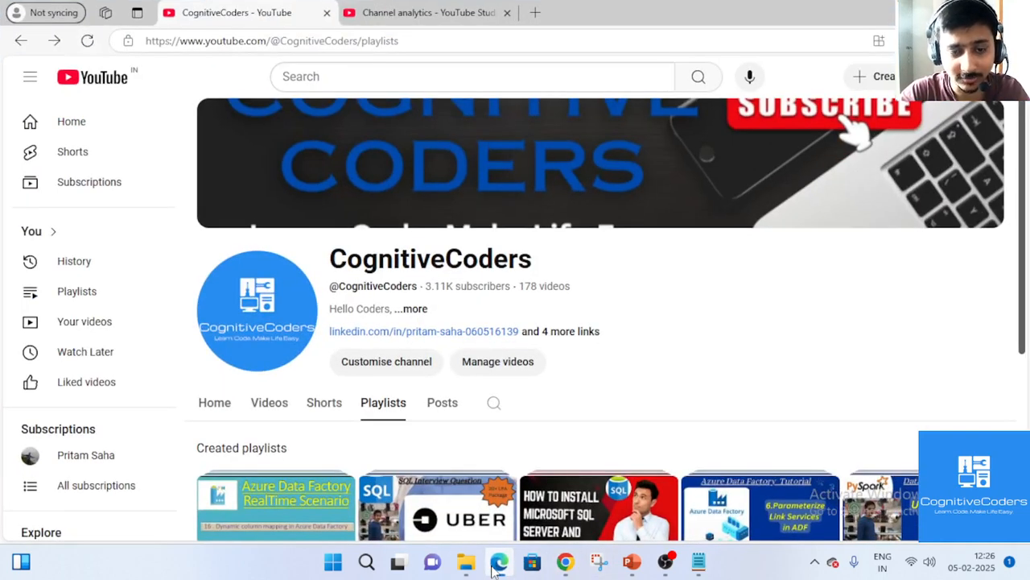
pyautogui.scroll(-3, 619, 390)
pyautogui.scroll(3, 628, 400)
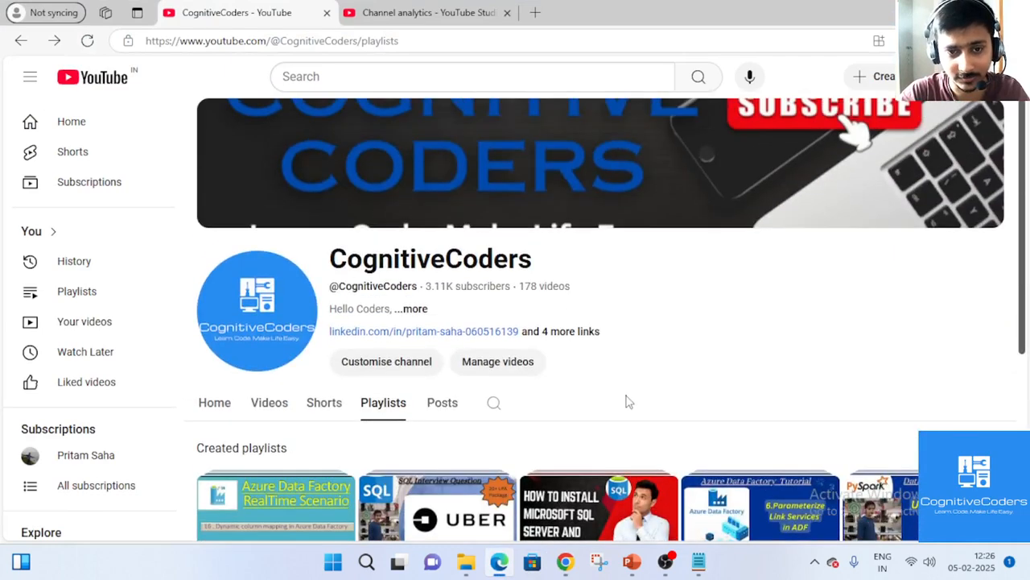
pyautogui.click(268, 405)
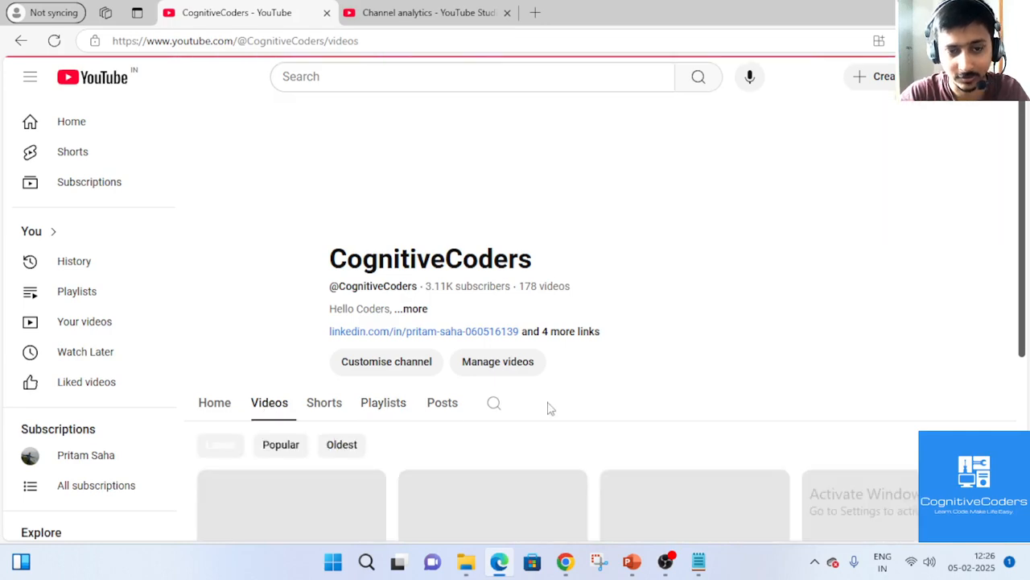
pyautogui.scroll(-2, 563, 427)
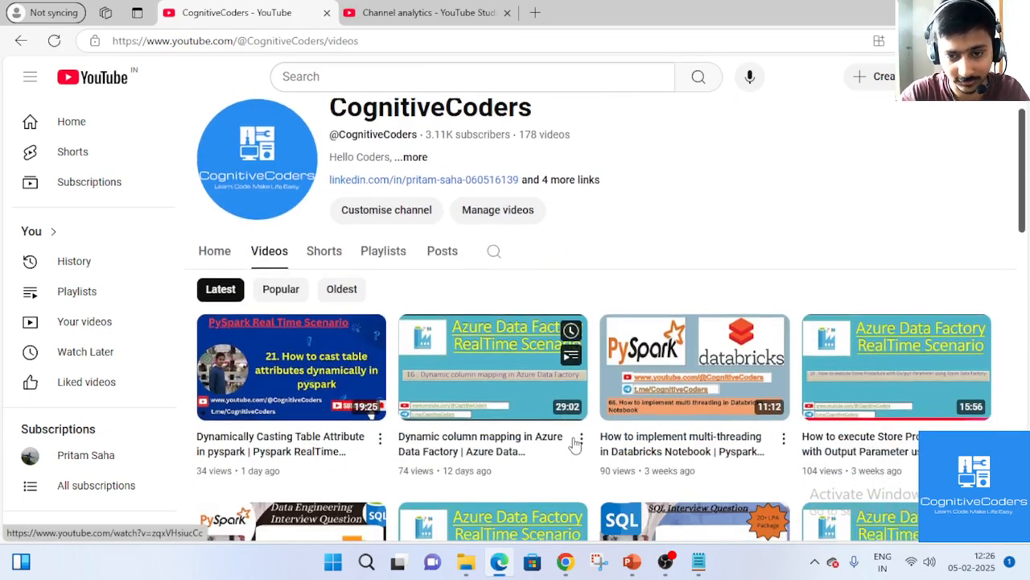
pyautogui.scroll(-3, 573, 444)
pyautogui.scroll(-4, 573, 444)
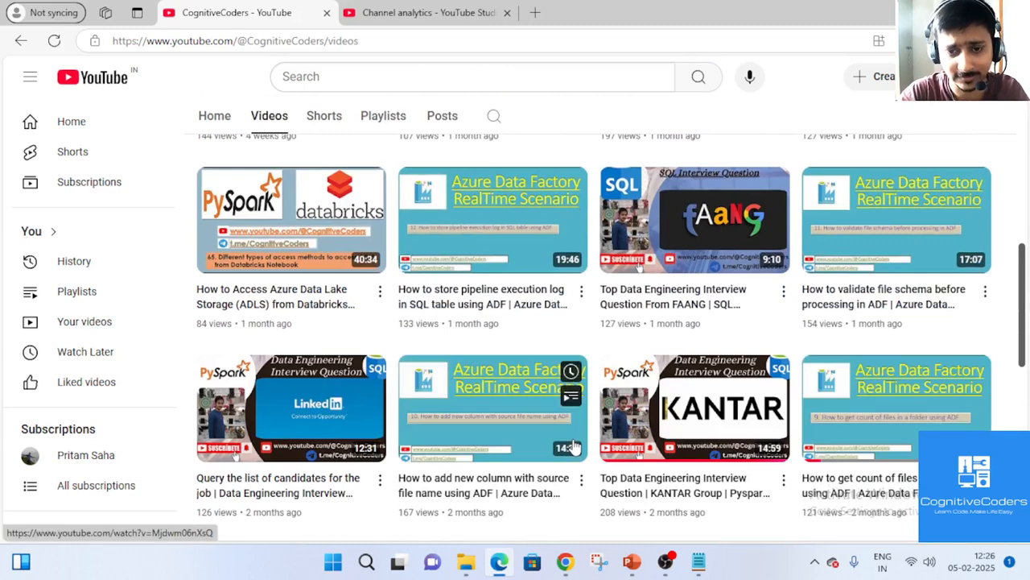
pyautogui.scroll(-1, 586, 485)
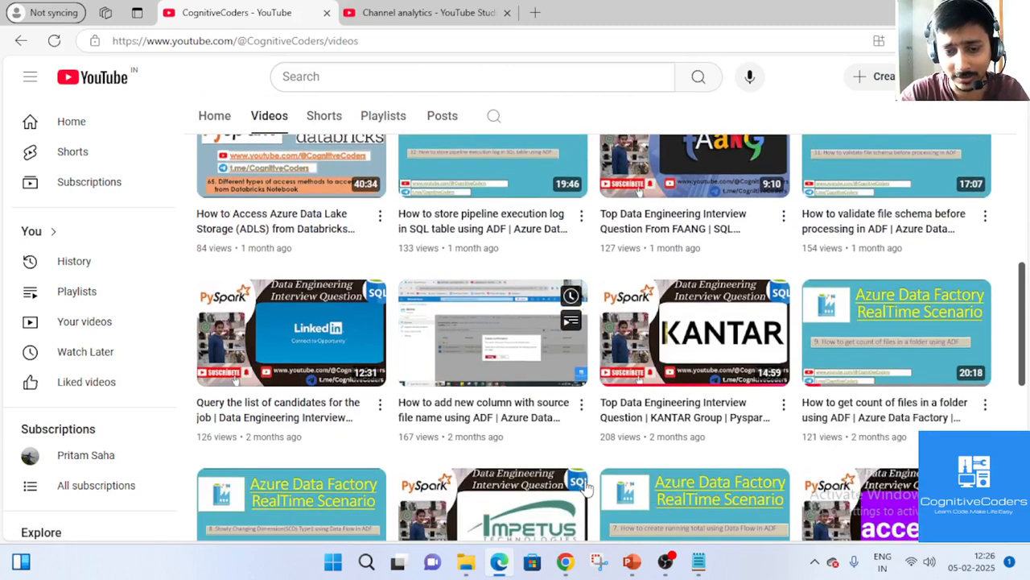
pyautogui.scroll(-1, 588, 455)
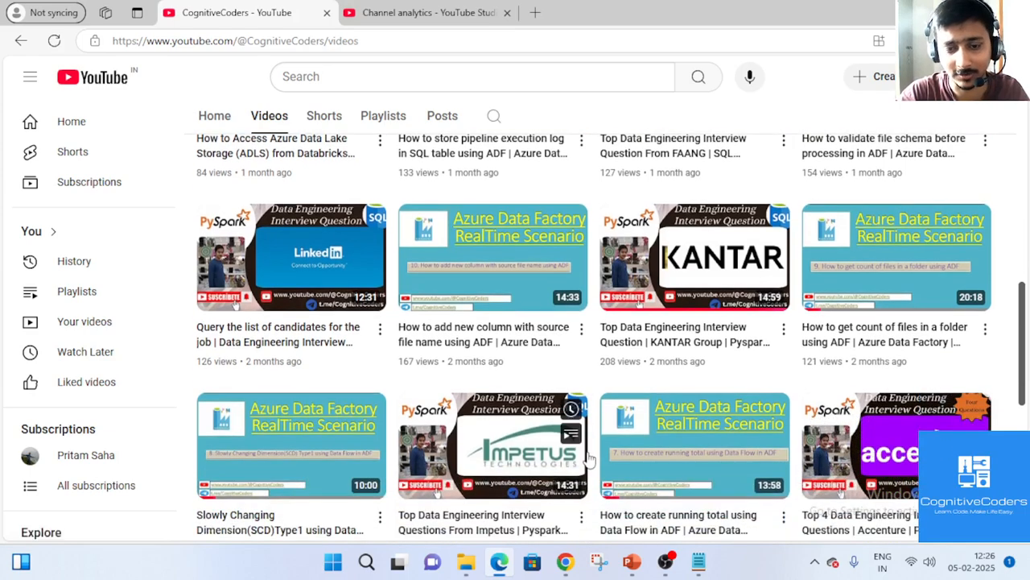
pyautogui.scroll(3, 592, 455)
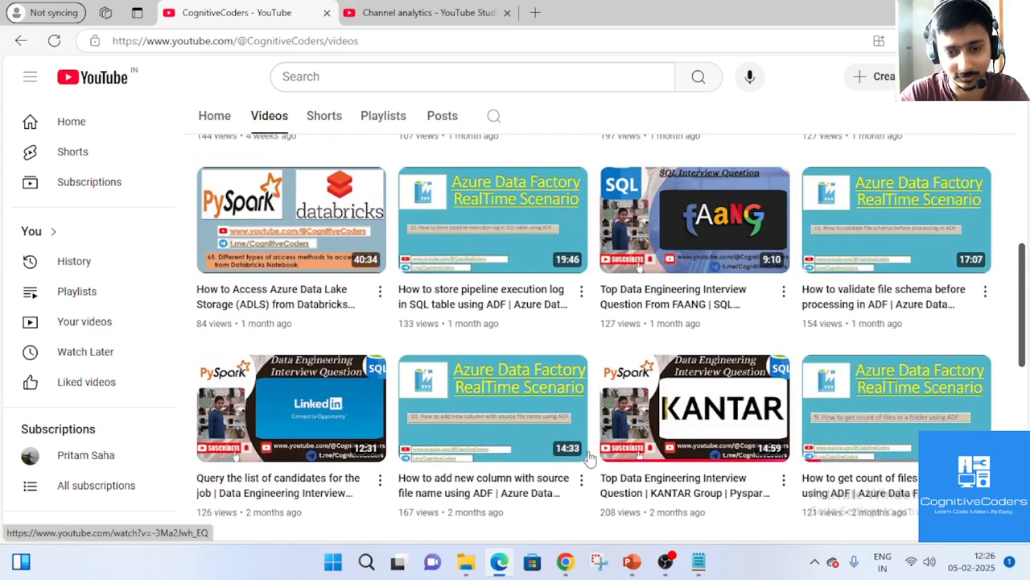
pyautogui.scroll(5, 598, 451)
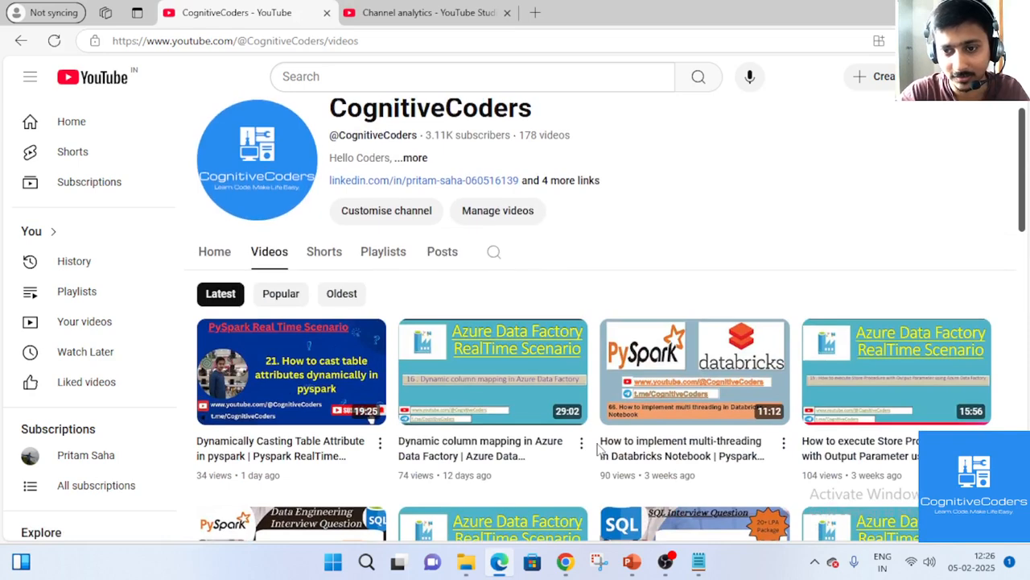
pyautogui.scroll(-2, 597, 451)
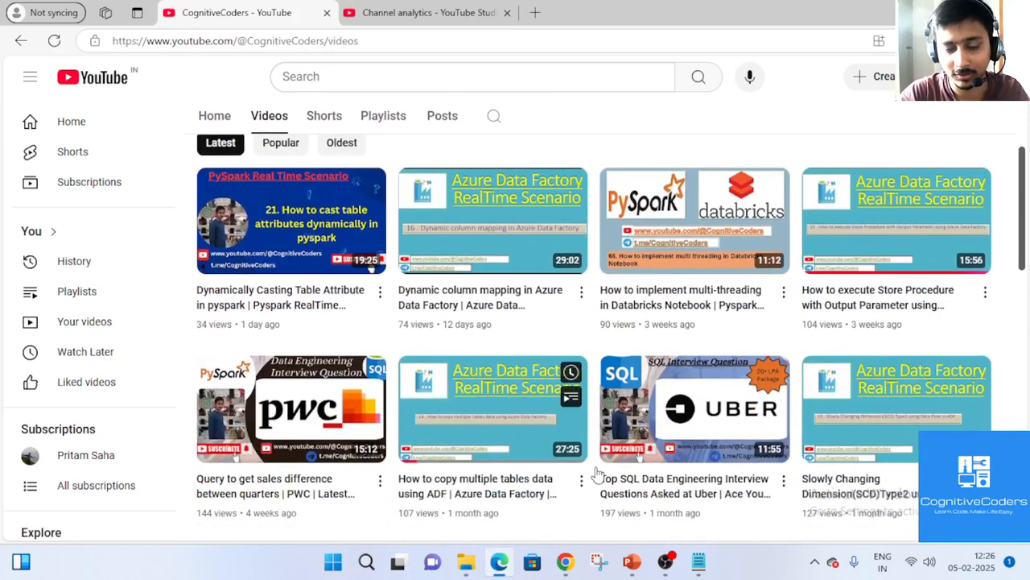
pyautogui.scroll(-1, 597, 475)
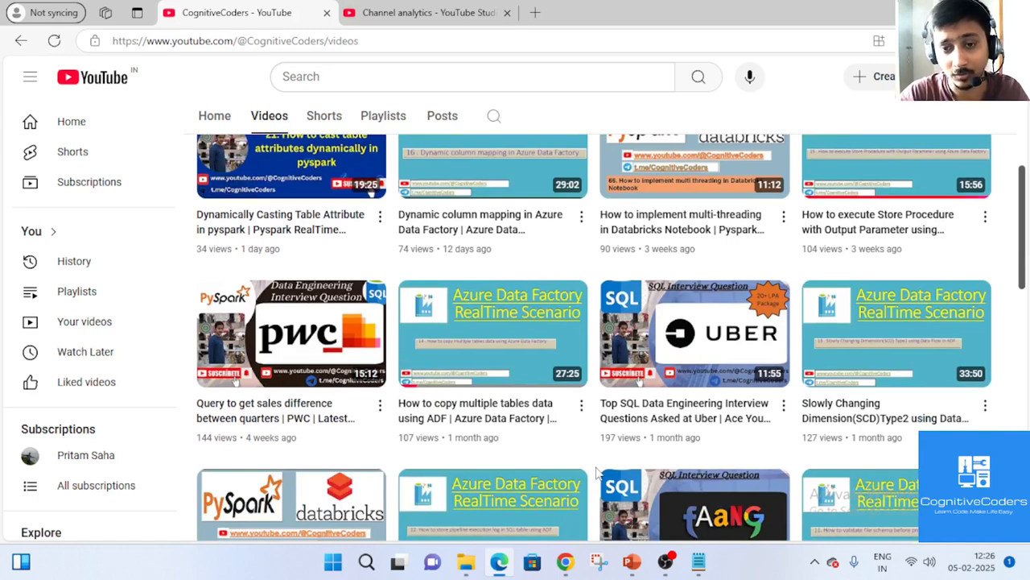
pyautogui.scroll(2, 597, 475)
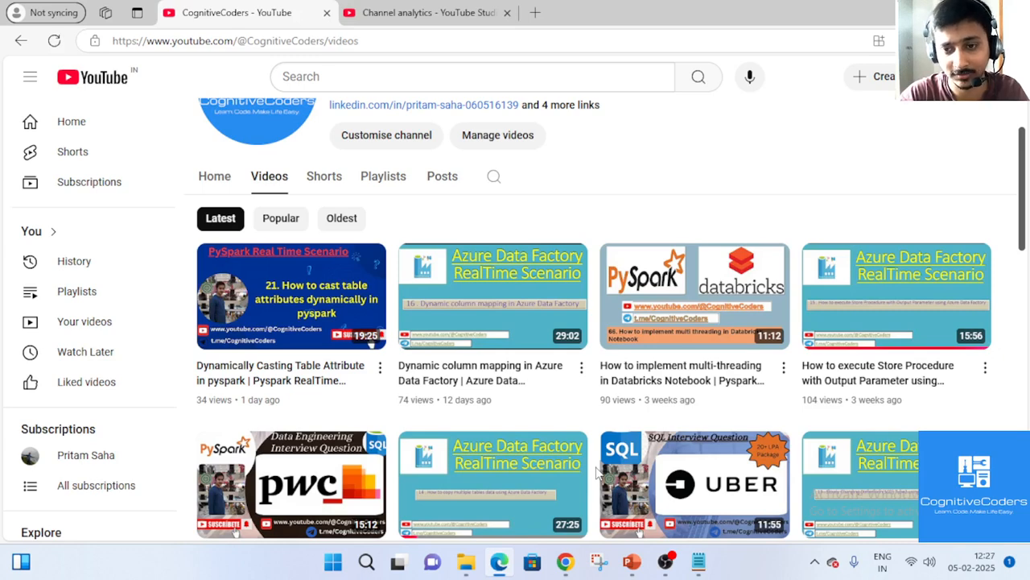
pyautogui.scroll(2, 597, 475)
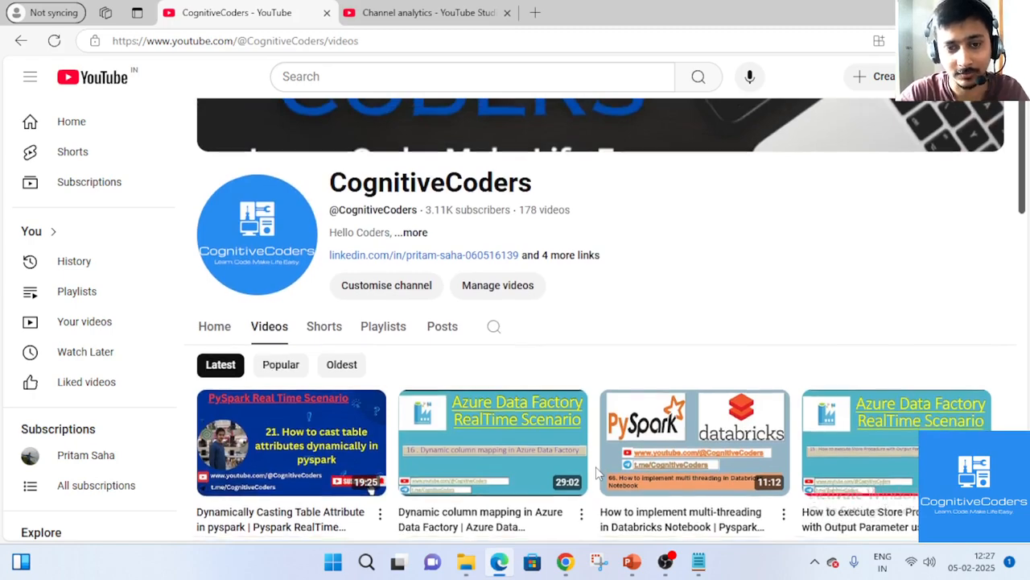
pyautogui.scroll(-3, 598, 475)
pyautogui.scroll(-3, 597, 475)
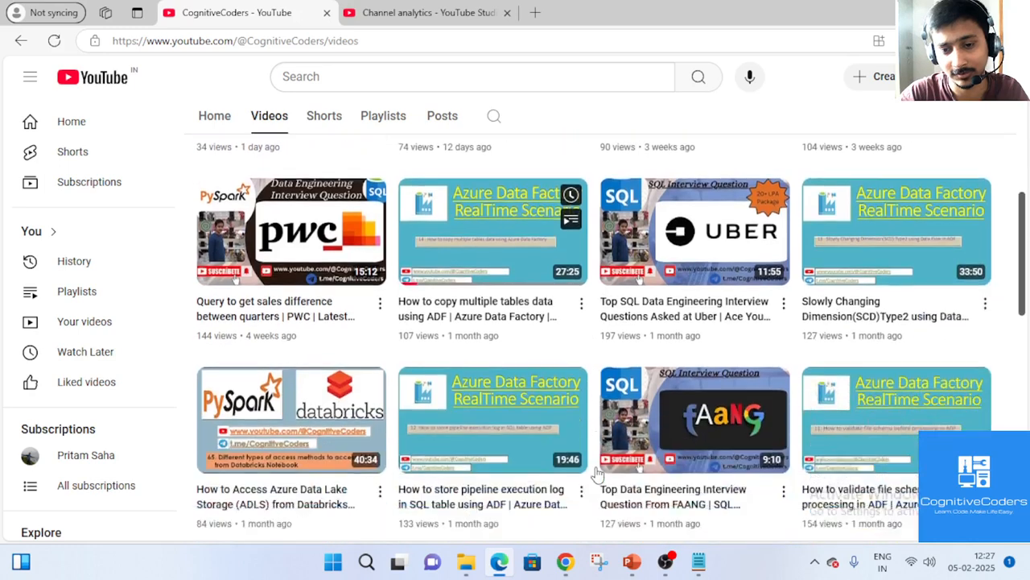